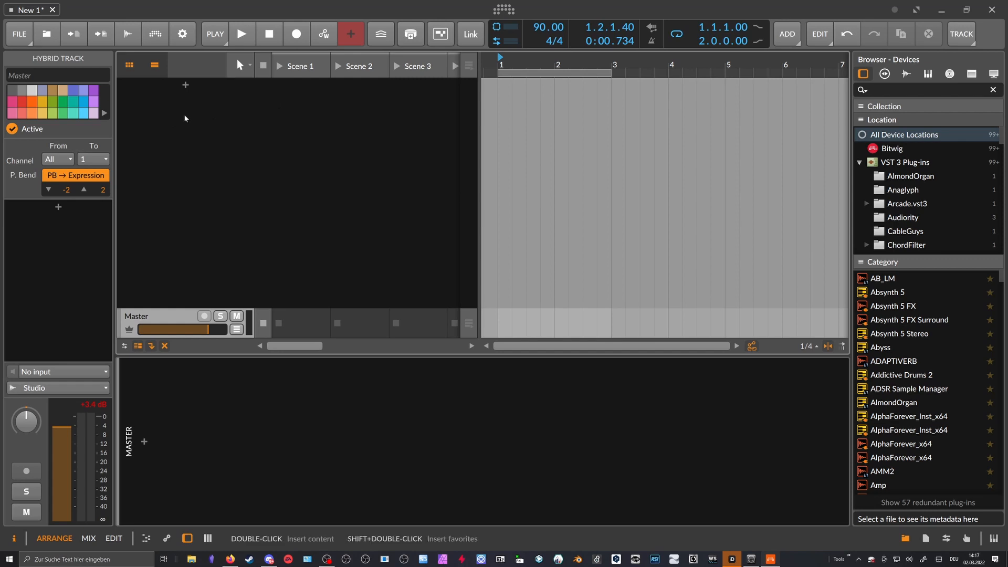
Create a new instrument track and load Bitwig's Polysynth on it
{"action": "double_click", "coordinate": [188, 89]}
{"action": "type", "text": "poly"}
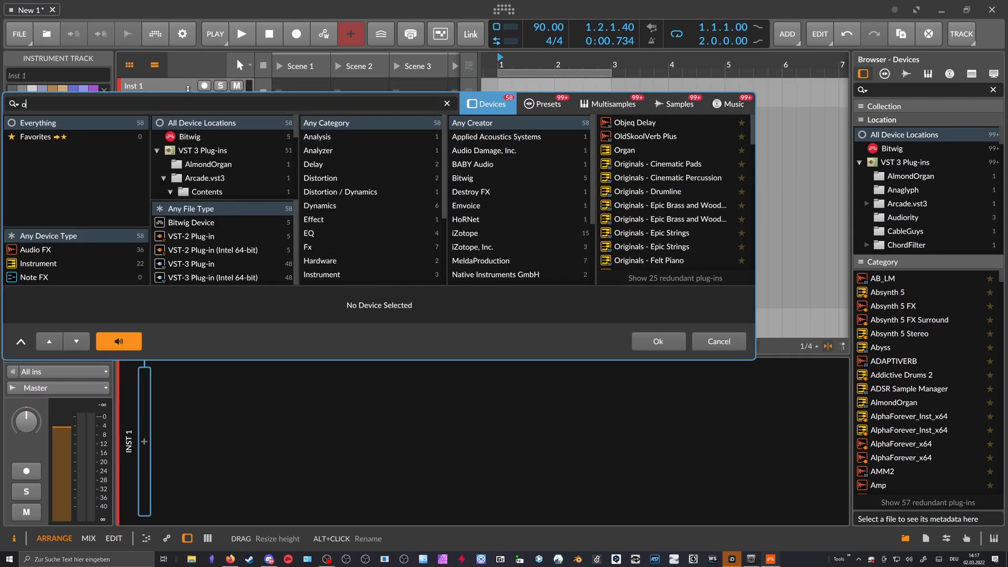
{"action": "key", "text": "Down"}
{"action": "key", "text": "Down"}
{"action": "key", "text": "Down"}
{"action": "key", "text": "Down"}
{"action": "key", "text": "Down"}
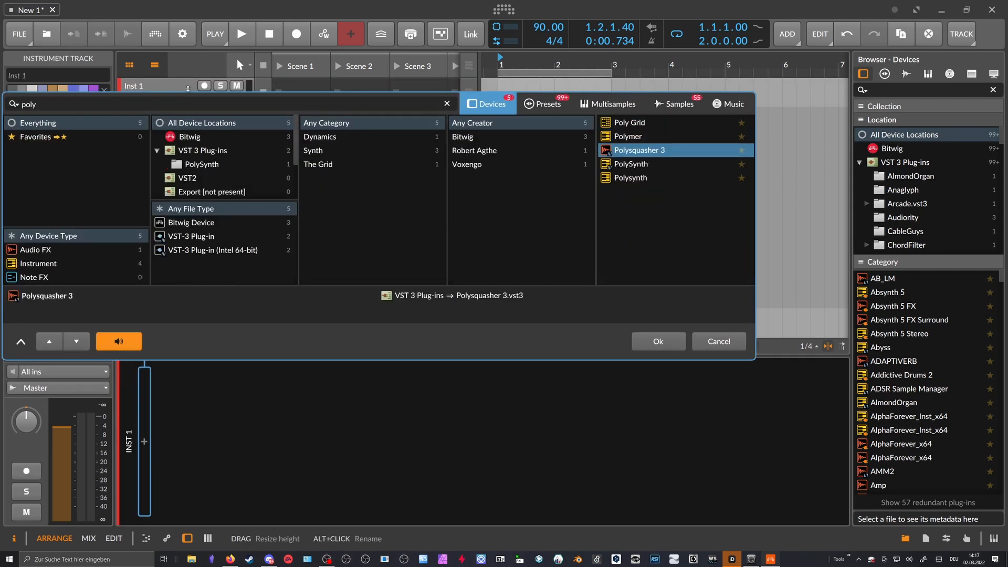
{"action": "key", "text": "Return"}
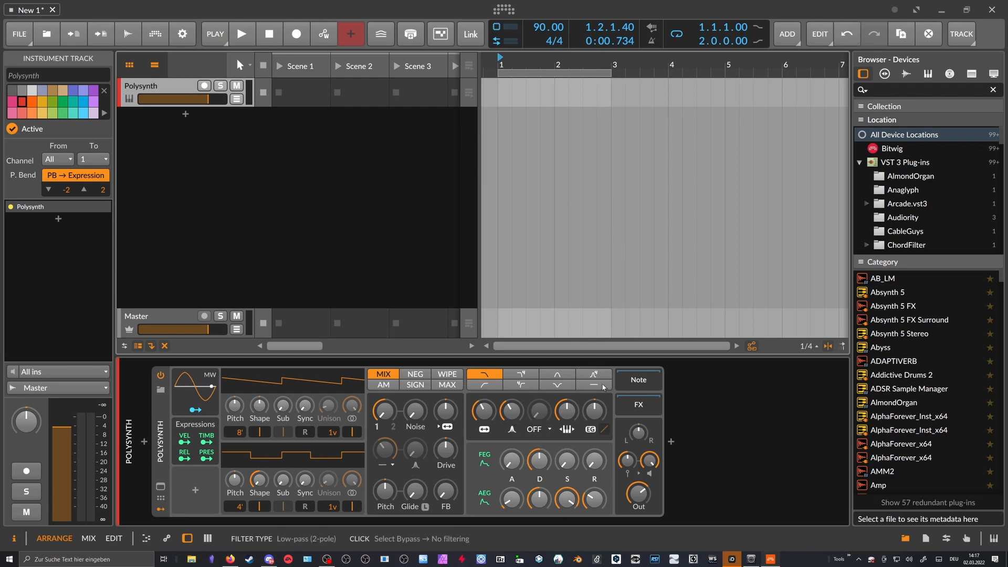
Insert a Reverb followed by a Delay-2 in the Polysynth's FX chain
{"action": "left_click", "coordinate": [672, 442]}
{"action": "type", "text": "reverb"}
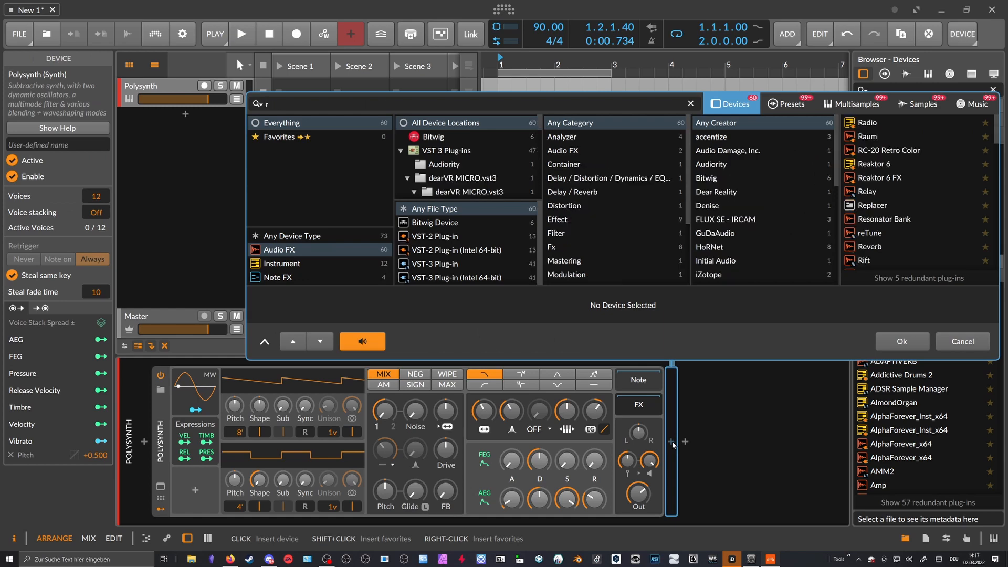
{"action": "key", "text": "Return"}
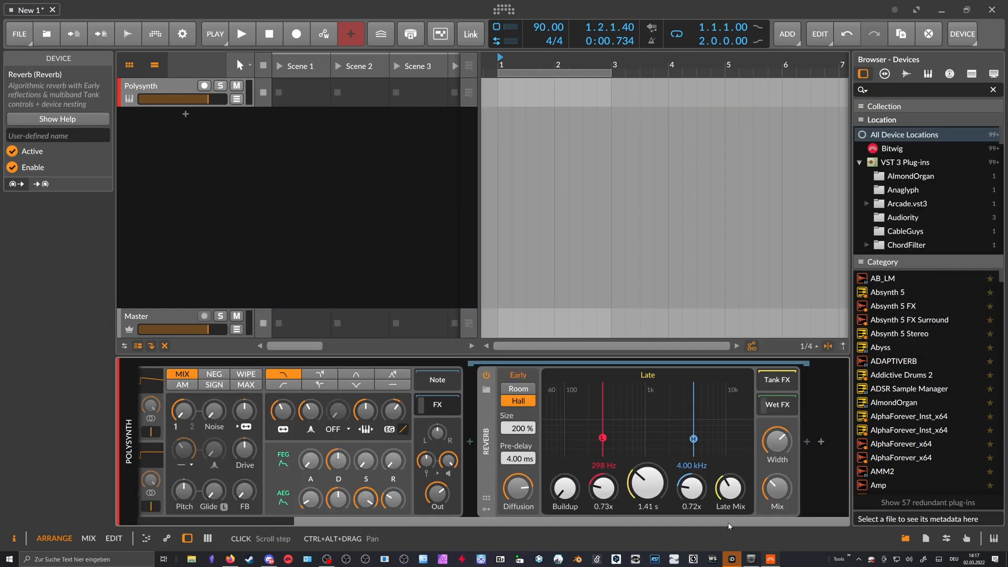
{"action": "left_click", "coordinate": [809, 446]}
{"action": "type", "text": "delay"}
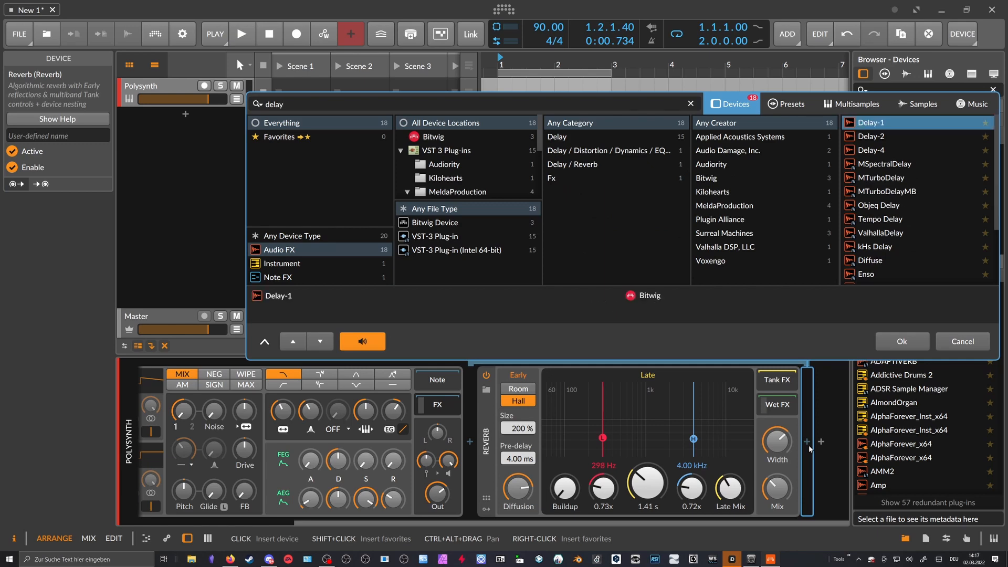
{"action": "key", "text": "Down"}
{"action": "key", "text": "Return"}
Insert a Chorus+ ahead of the Reverb in the Polysynth's FX chain
{"action": "left_click", "coordinate": [473, 444]}
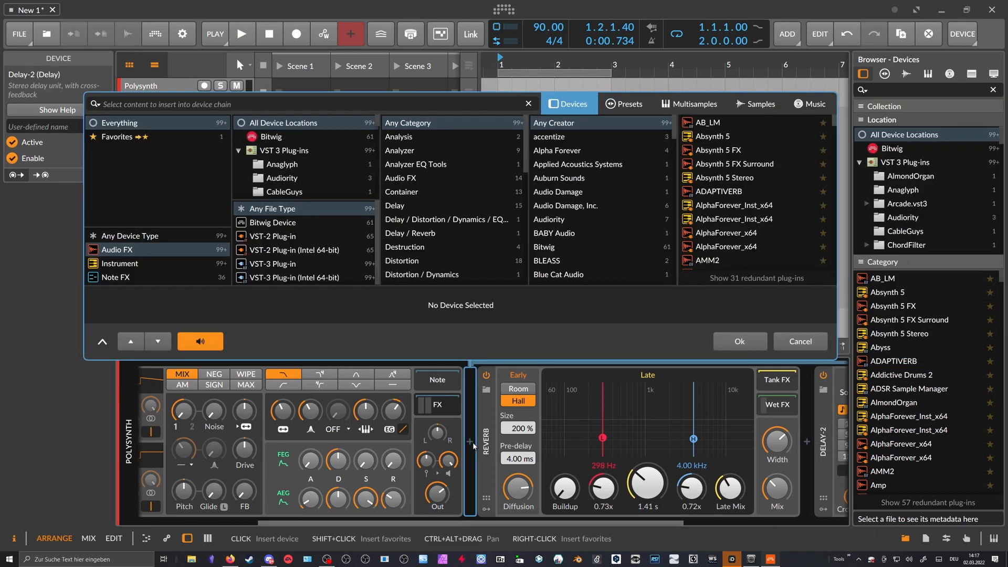
{"action": "type", "text": "choru"}
{"action": "key", "text": "Down"}
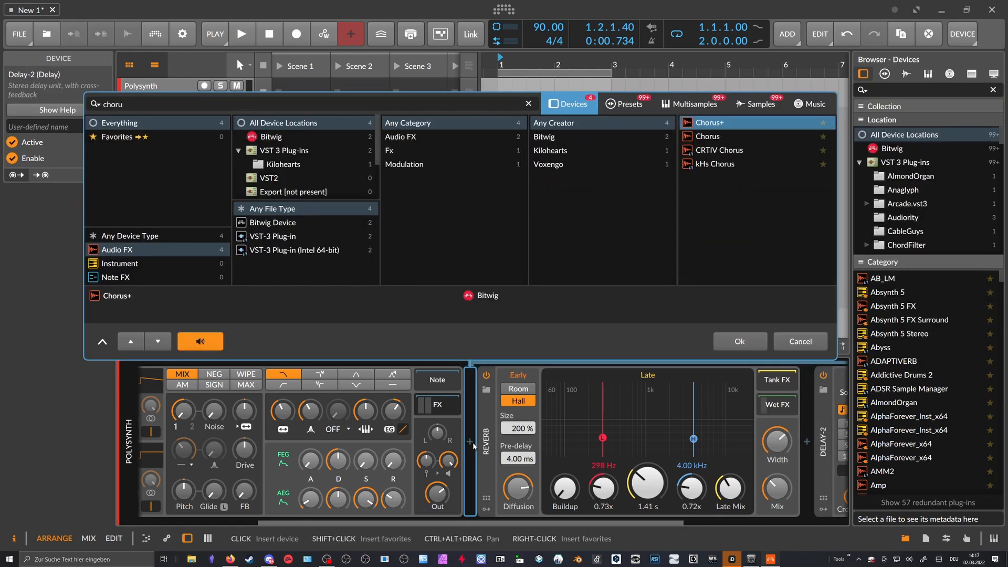
{"action": "key", "text": "Return"}
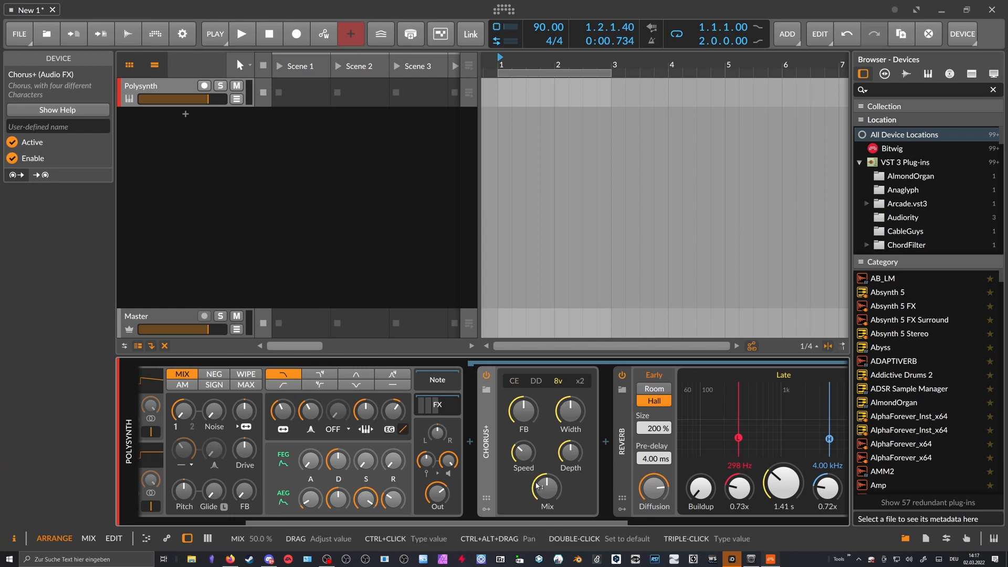
Arm the Polysynth track for recording, adjust its filter cutoff, amplitude-envelope sustain and filter-envelope decay, and collapse the FX chain
{"action": "left_click_drag", "start_coordinate": [531, 523], "coordinate": [368, 520]}
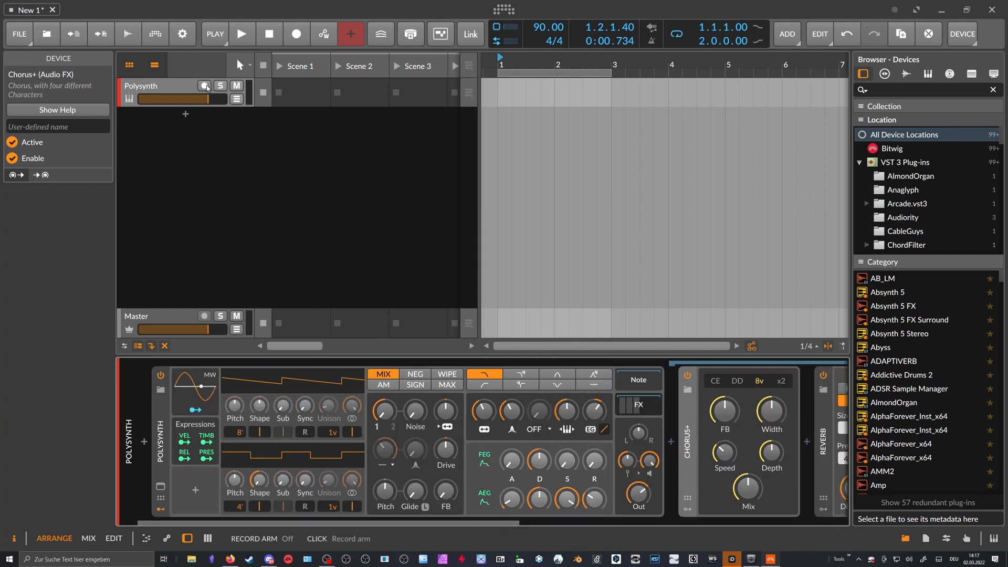
{"action": "left_click", "coordinate": [206, 86]}
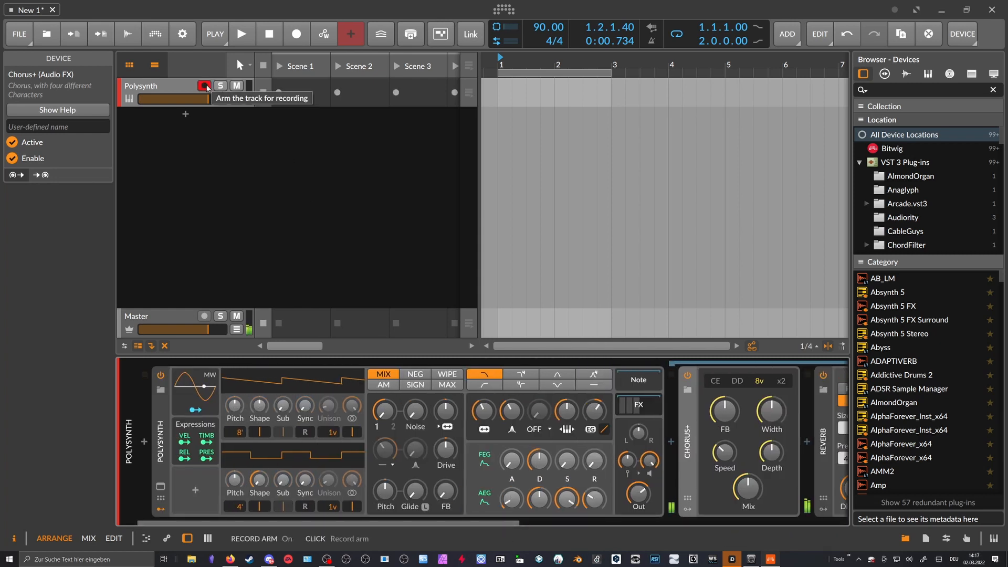
{"action": "left_click_drag", "start_coordinate": [492, 404], "coordinate": [491, 410]}
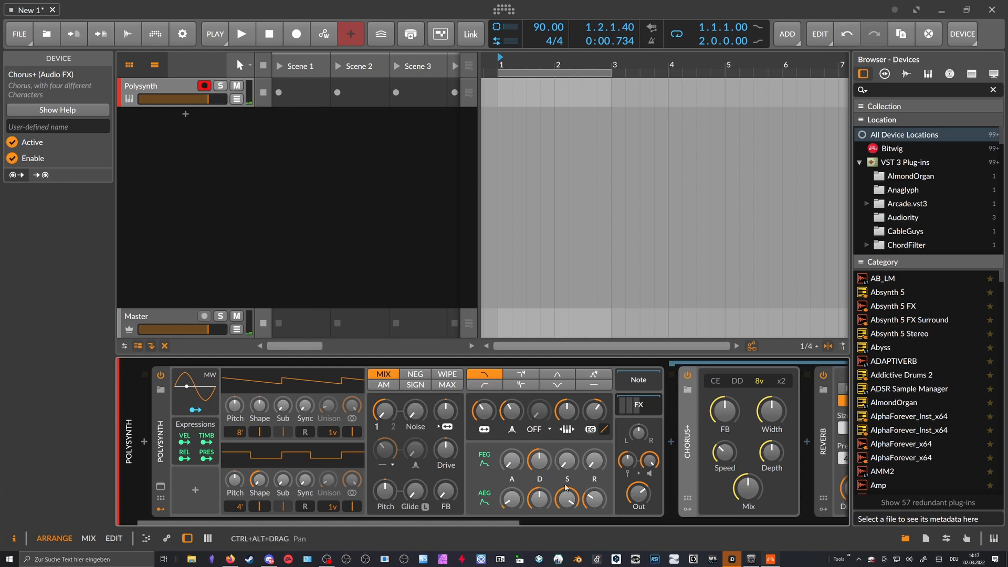
{"action": "left_click_drag", "start_coordinate": [567, 499], "coordinate": [567, 525]}
{"action": "left_click_drag", "start_coordinate": [539, 461], "coordinate": [540, 465]}
{"action": "left_click", "coordinate": [644, 405]}
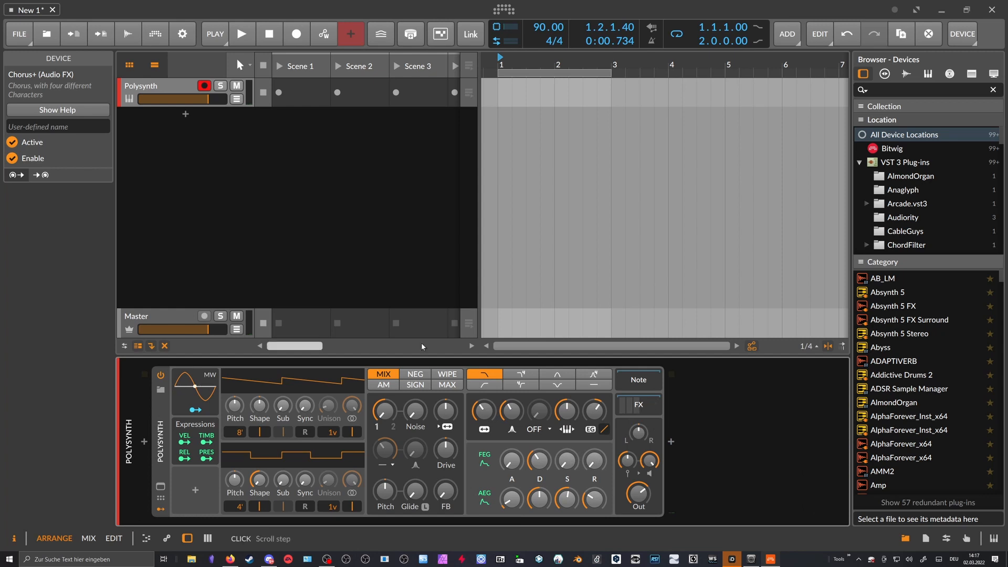
Create a clip on the Polysynth track spanning bars 1 to 3 and set the playback start to bar 1
{"action": "left_click", "coordinate": [508, 88]}
{"action": "double_click", "coordinate": [508, 88]}
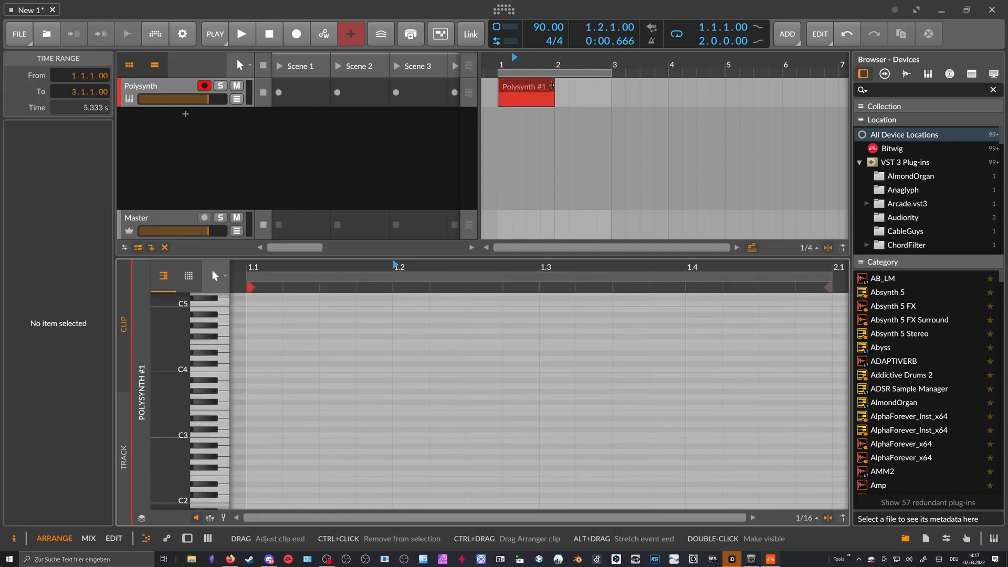
{"action": "left_click_drag", "start_coordinate": [556, 97], "coordinate": [612, 98]}
{"action": "left_click", "coordinate": [501, 64]}
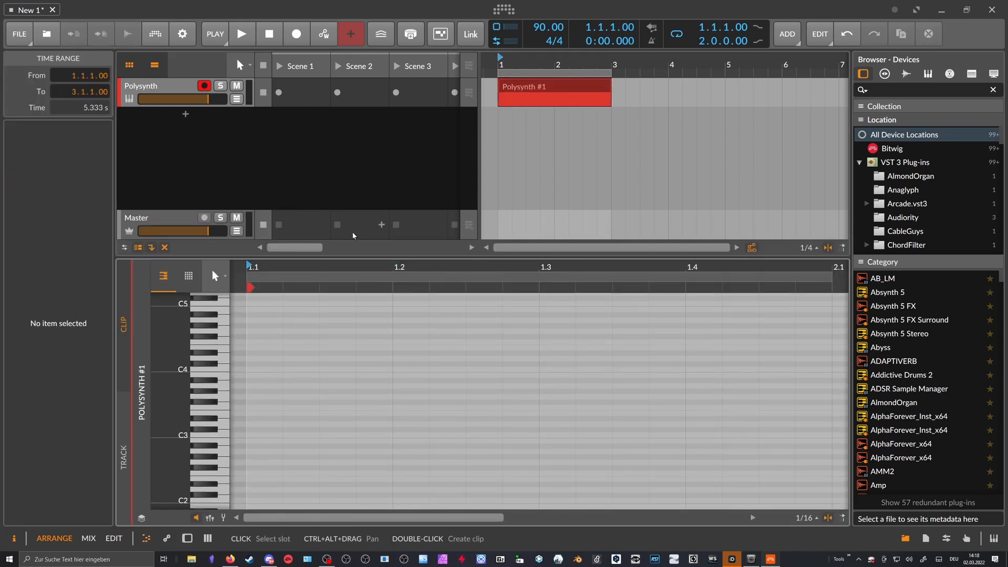
Draw a D#3 note at the start of the clip and extend it to two bars long
{"action": "left_click_drag", "start_coordinate": [323, 267], "coordinate": [324, 271]}
{"action": "scroll", "coordinate": [284, 387], "scroll_direction": "down", "scroll_amount": 2}
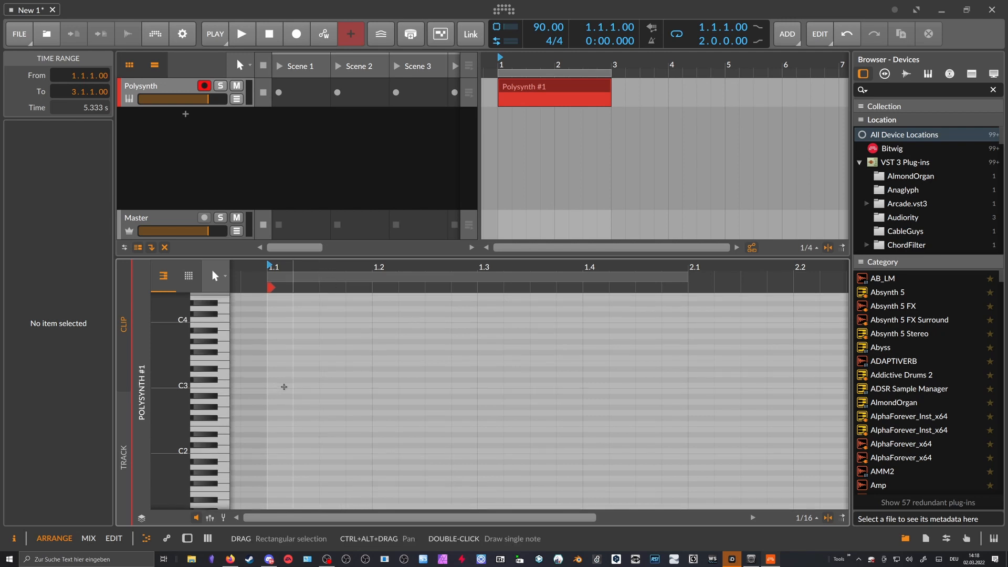
{"action": "double_click", "coordinate": [281, 370]}
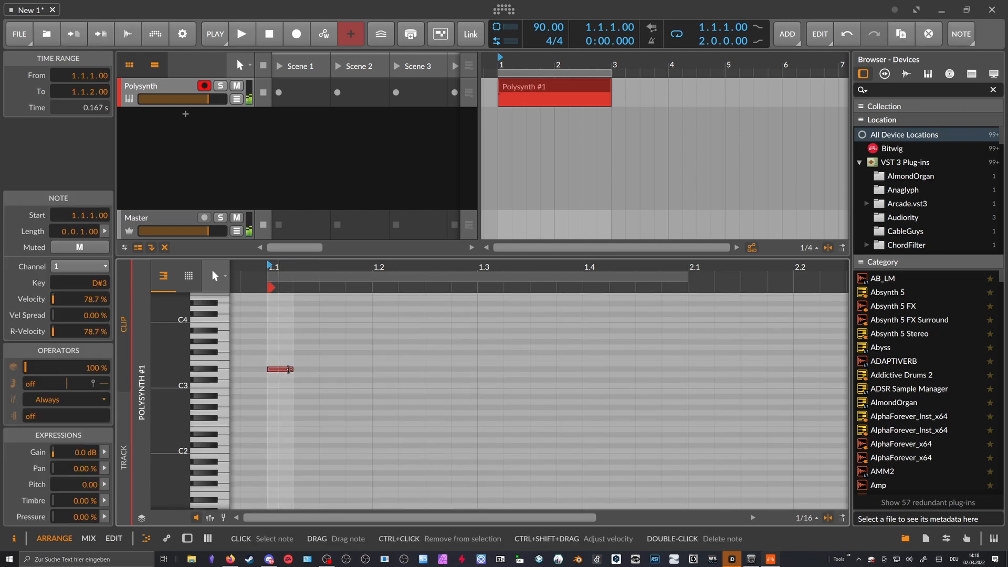
{"action": "left_click_drag", "start_coordinate": [292, 369], "coordinate": [678, 367]}
{"action": "left_click_drag", "start_coordinate": [551, 269], "coordinate": [507, 316]}
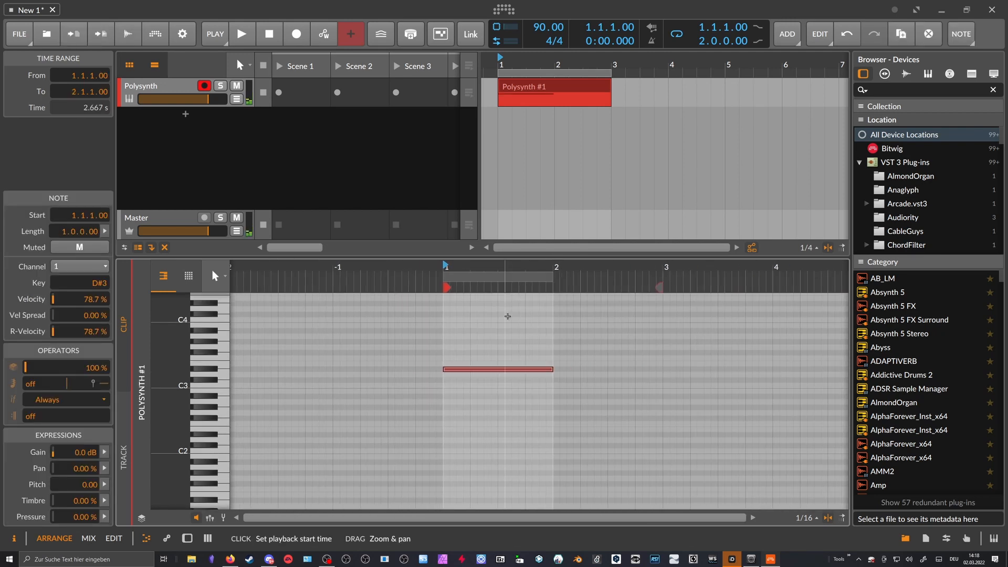
{"action": "left_click", "coordinate": [512, 321]}
{"action": "left_click_drag", "start_coordinate": [555, 370], "coordinate": [660, 368]}
{"action": "left_click", "coordinate": [500, 297]}
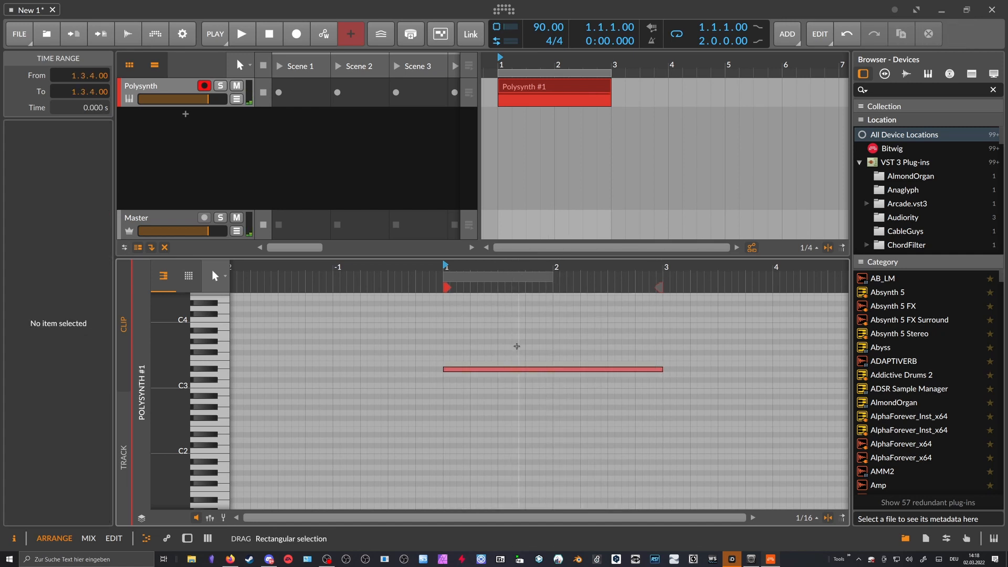
{"action": "key", "text": "ctrl+a"}
{"action": "left_click_drag", "start_coordinate": [506, 270], "coordinate": [497, 271]}
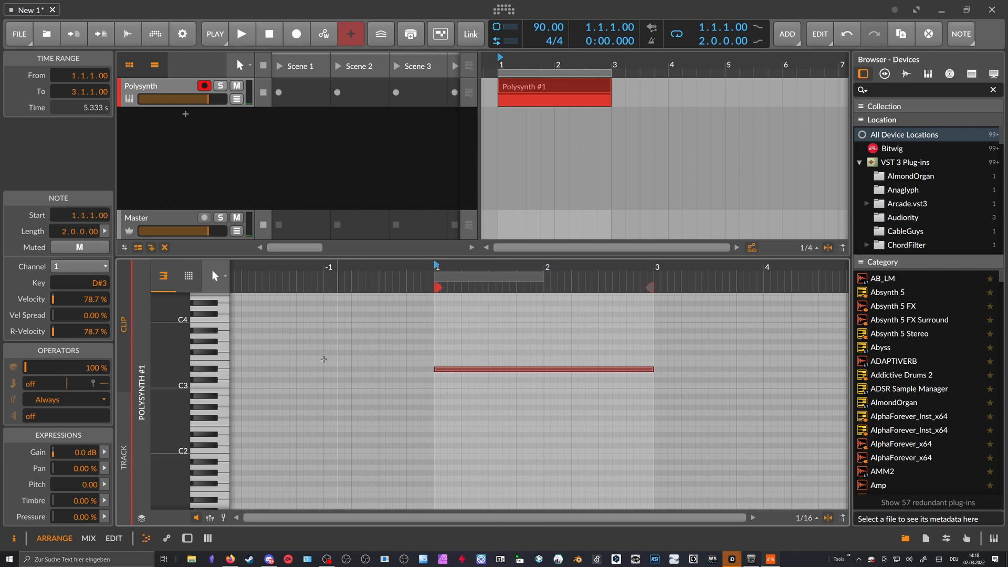
{"action": "left_click_drag", "start_coordinate": [180, 371], "coordinate": [167, 372]}
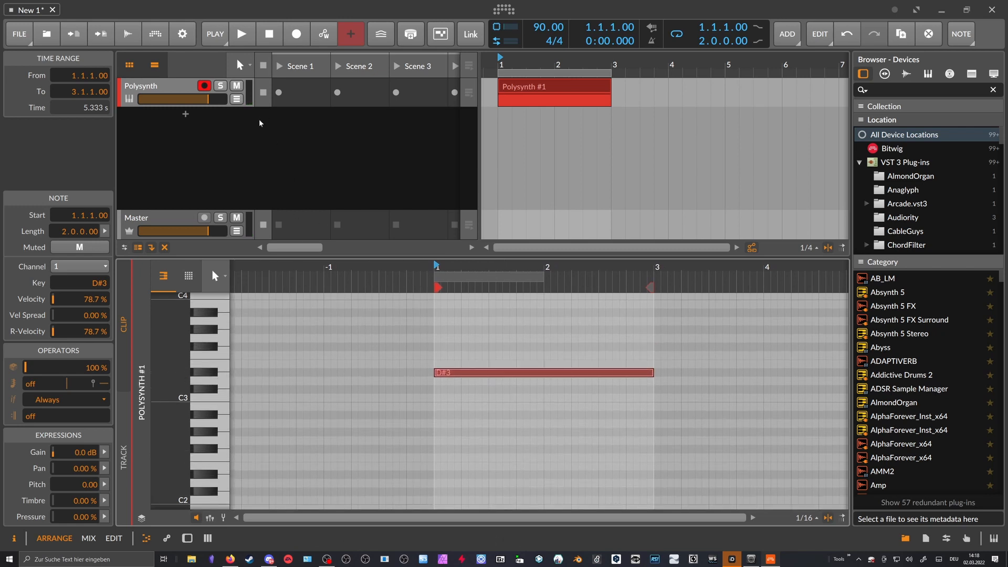
Show the Polysynth track's devices and audition the held note
{"action": "left_click", "coordinate": [292, 140]}
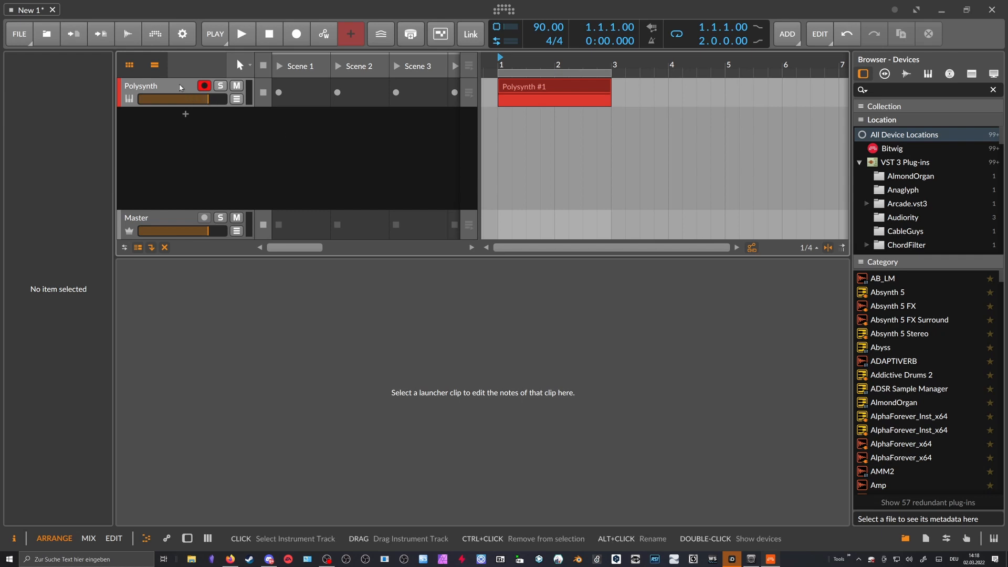
{"action": "left_click", "coordinate": [183, 87]}
{"action": "double_click", "coordinate": [183, 87]}
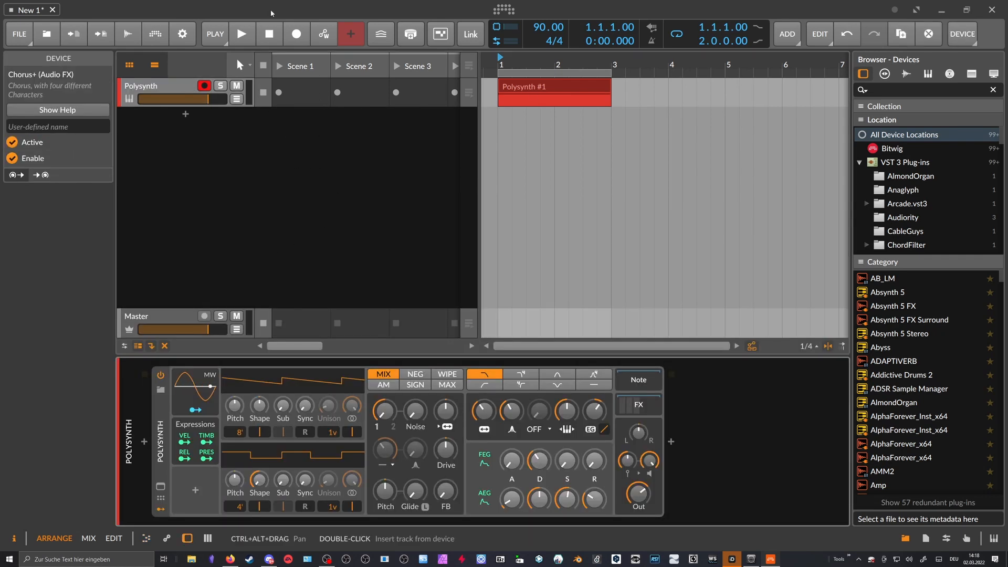
{"action": "key", "text": "space"}
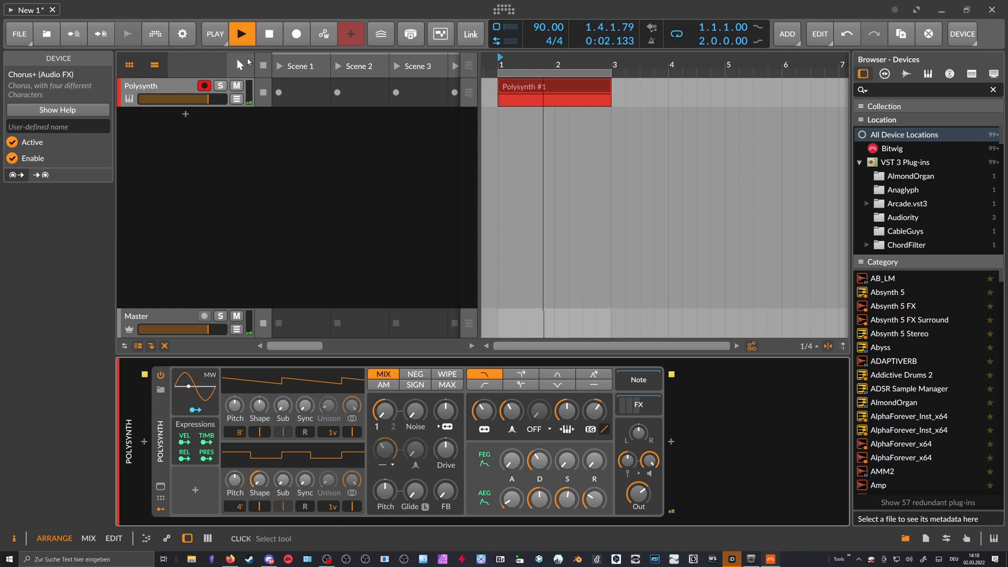
{"action": "key", "text": "space"}
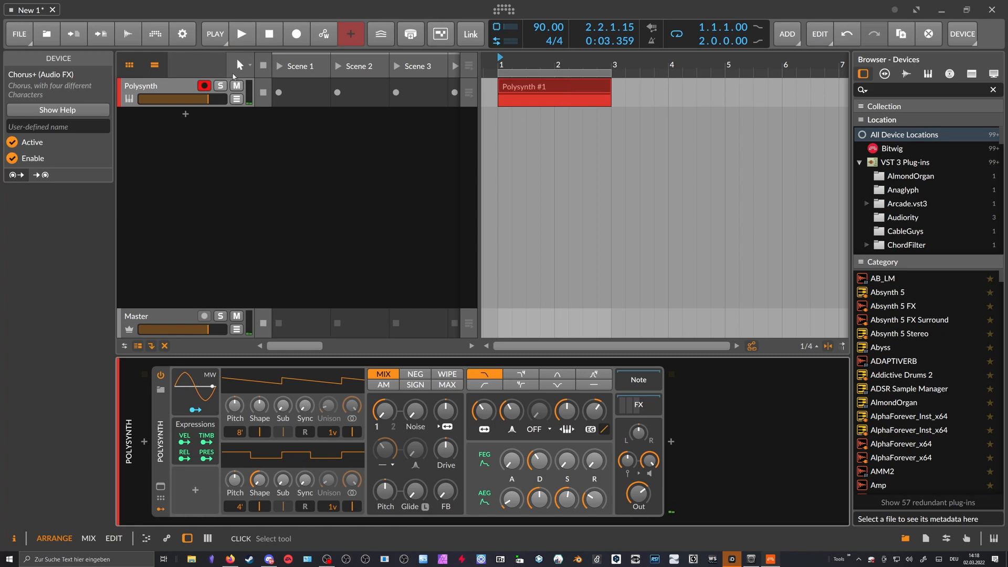
Insert a Note Repeats device in front of the Polysynth
{"action": "left_click", "coordinate": [167, 86]}
{"action": "left_click", "coordinate": [145, 442]}
{"action": "type", "text": "r"}
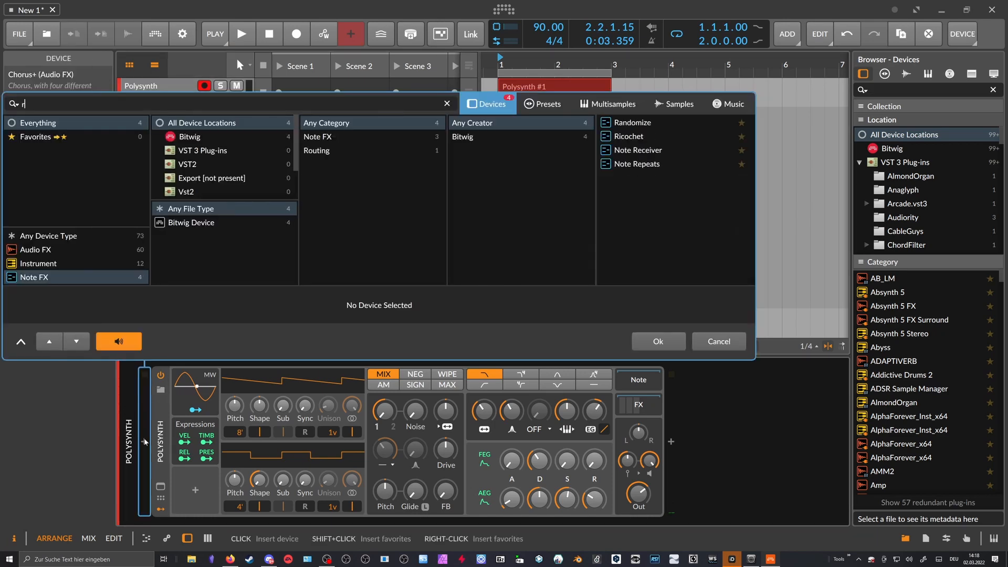
{"action": "type", "text": "e"}
{"action": "key", "text": "Down"}
{"action": "key", "text": "Down"}
{"action": "key", "text": "Return"}
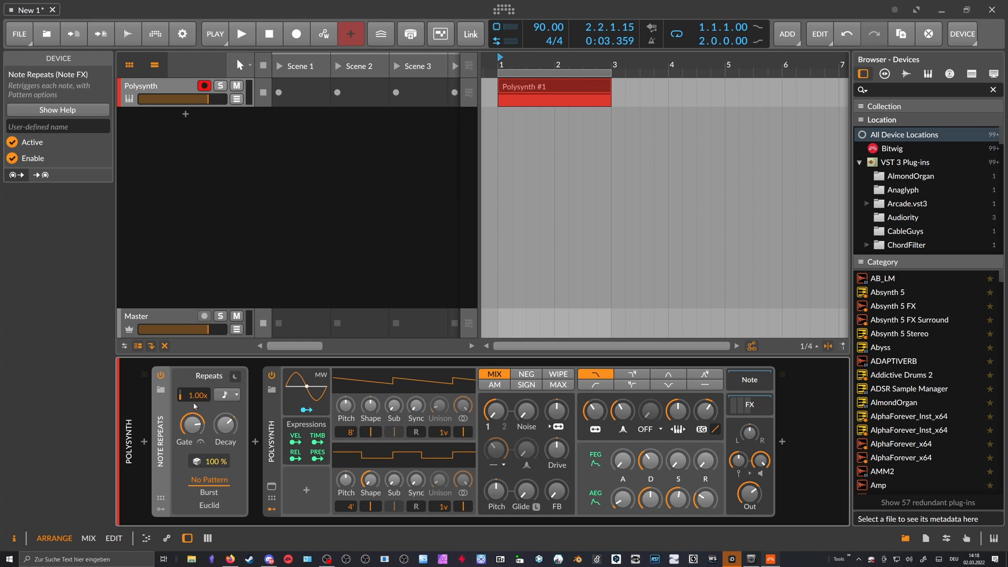
Play the clip while varying the Note Repeats rate, and reset the rate to 1.00x
{"action": "key", "text": "space"}
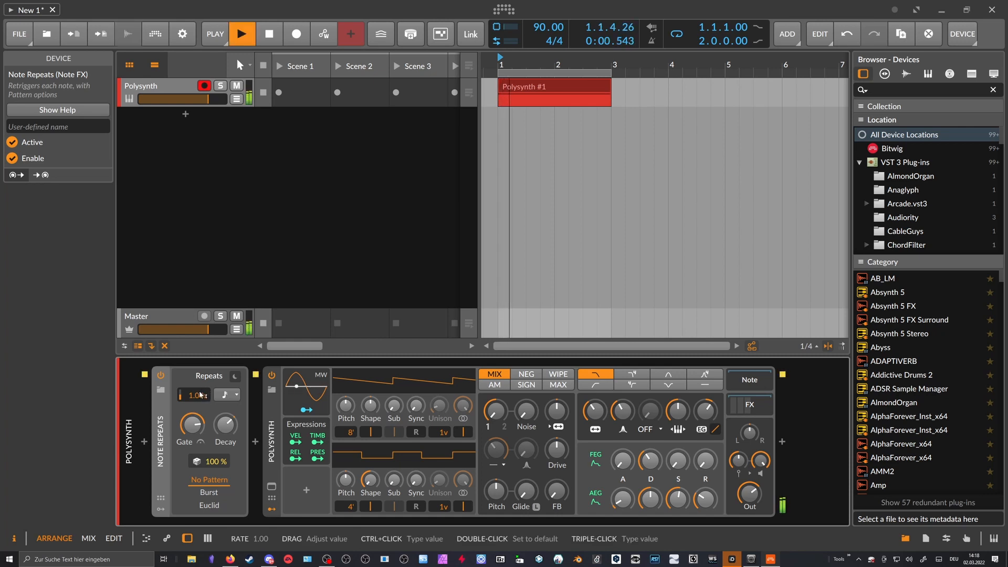
{"action": "left_click_drag", "start_coordinate": [199, 400], "coordinate": [199, 427]}
{"action": "double_click", "coordinate": [199, 399]}
{"action": "key", "text": "space"}
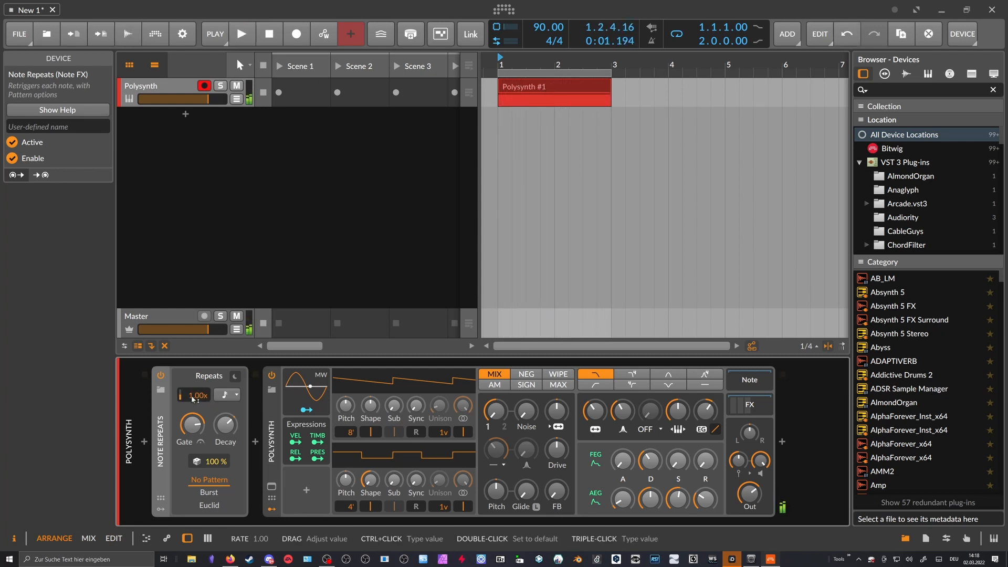
Try the Euclid pattern with an adjusted density in Note Repeats, return to No Pattern, and play the clip briefly
{"action": "left_click", "coordinate": [212, 507]}
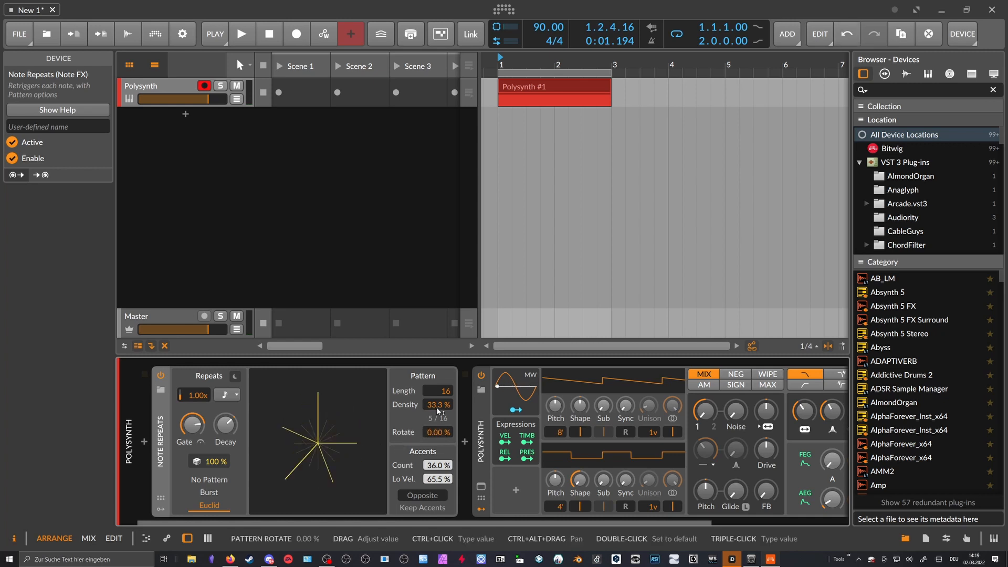
{"action": "mouse_move", "coordinate": [439, 412]}
{"action": "left_mouse_down"}
{"action": "mouse_move", "coordinate": [439, 436]}
{"action": "mouse_move", "coordinate": [439, 401]}
{"action": "left_mouse_up"}
{"action": "left_click", "coordinate": [209, 480]}
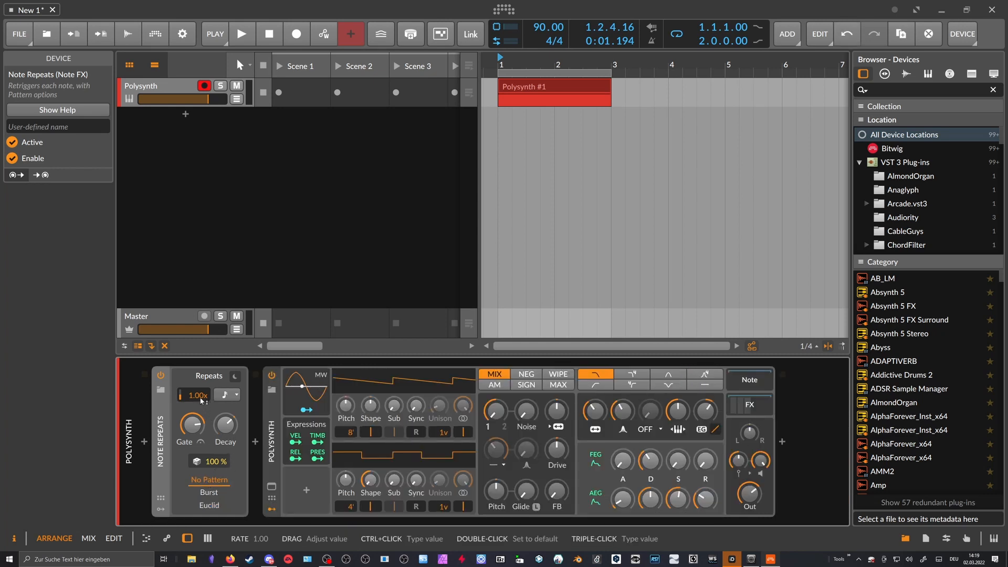
{"action": "key", "text": "space"}
{"action": "key", "text": "space"}
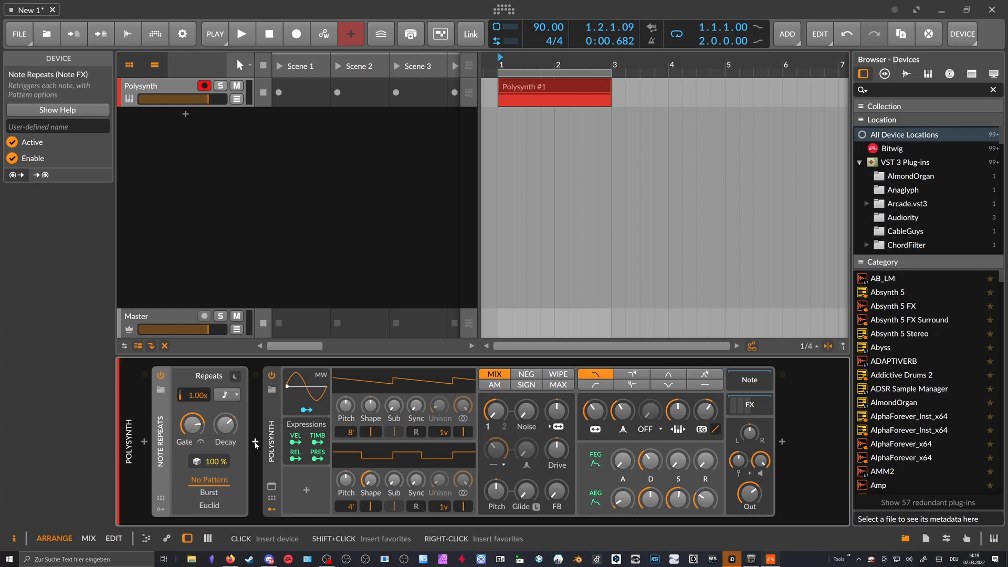
Insert a Note Grid between Note Repeats and Polysynth, open its patch, and move the Note In module away from Note Out
{"action": "left_click", "coordinate": [256, 444]}
{"action": "type", "text": "note"}
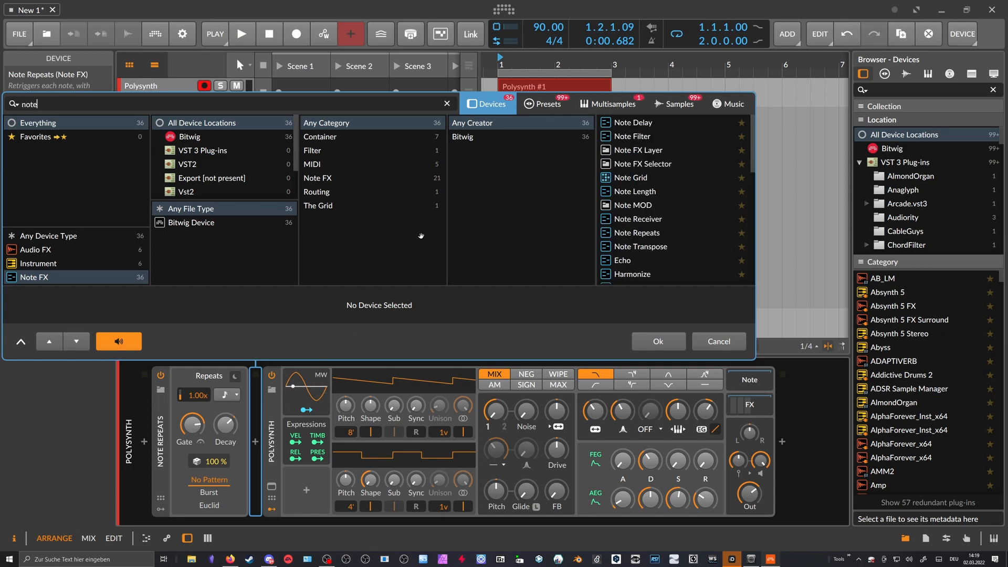
{"action": "double_click", "coordinate": [625, 177]}
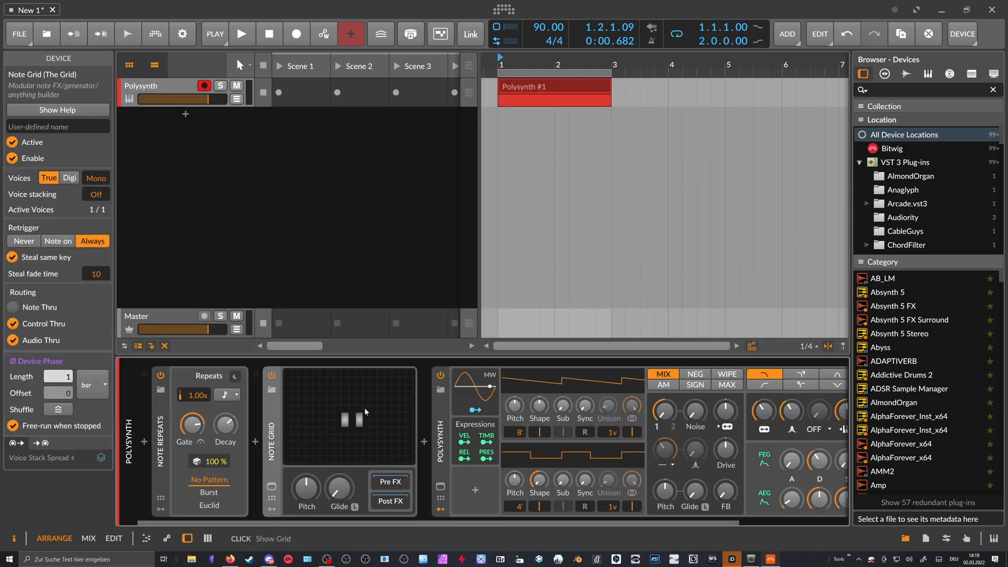
{"action": "left_click_drag", "start_coordinate": [421, 221], "coordinate": [324, 222]}
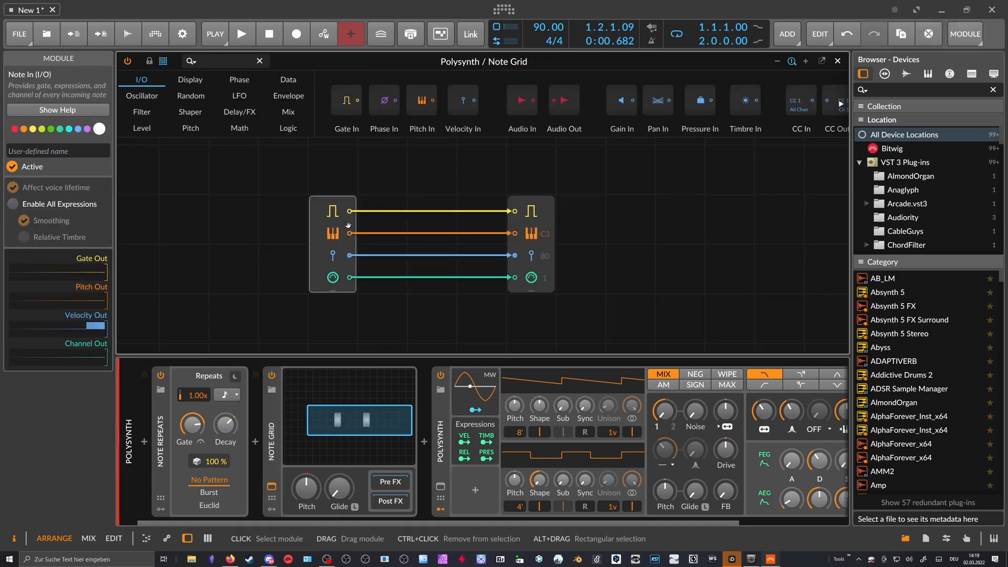
Move Note Out away from Note In, insert a Transpose module, and route Note In's pitch through it to Note Out
{"action": "left_click_drag", "start_coordinate": [539, 219], "coordinate": [589, 218]}
{"action": "left_click", "coordinate": [334, 211]}
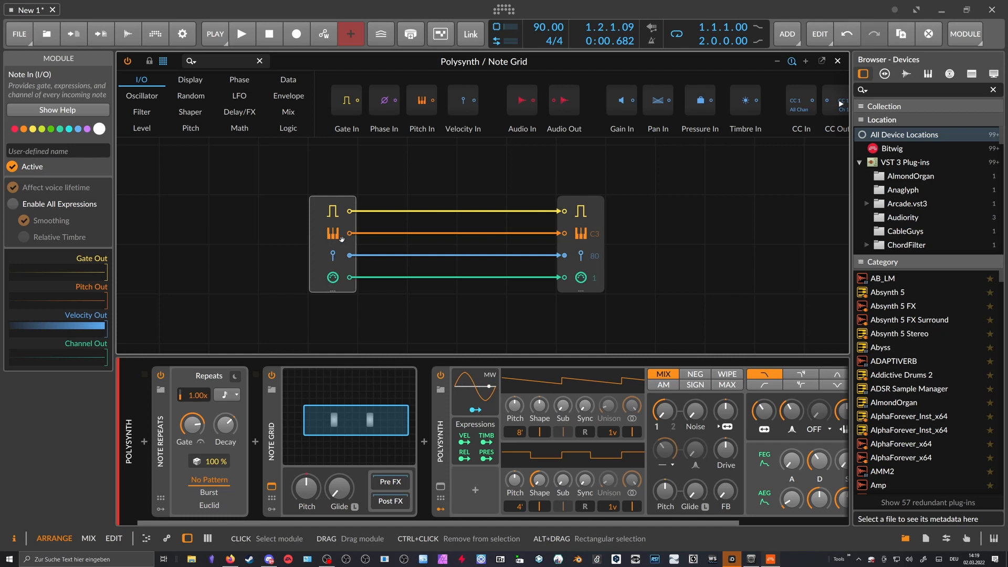
{"action": "scroll", "coordinate": [343, 238], "scroll_direction": "up", "scroll_amount": 1}
{"action": "left_click", "coordinate": [215, 61]}
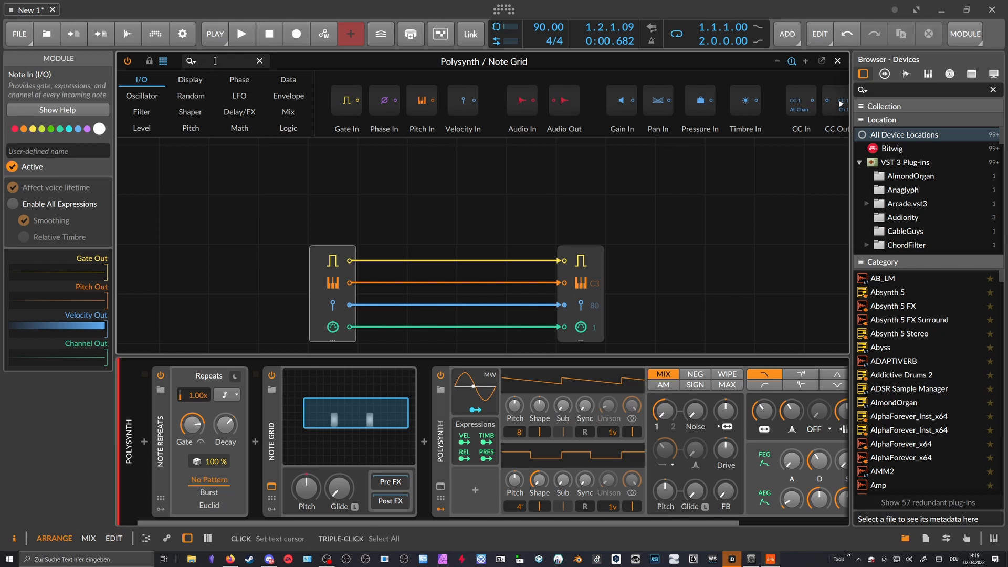
{"action": "type", "text": "trans"}
{"action": "left_click_drag", "start_coordinate": [298, 93], "coordinate": [380, 214]}
{"action": "left_click_drag", "start_coordinate": [349, 283], "coordinate": [564, 283]}
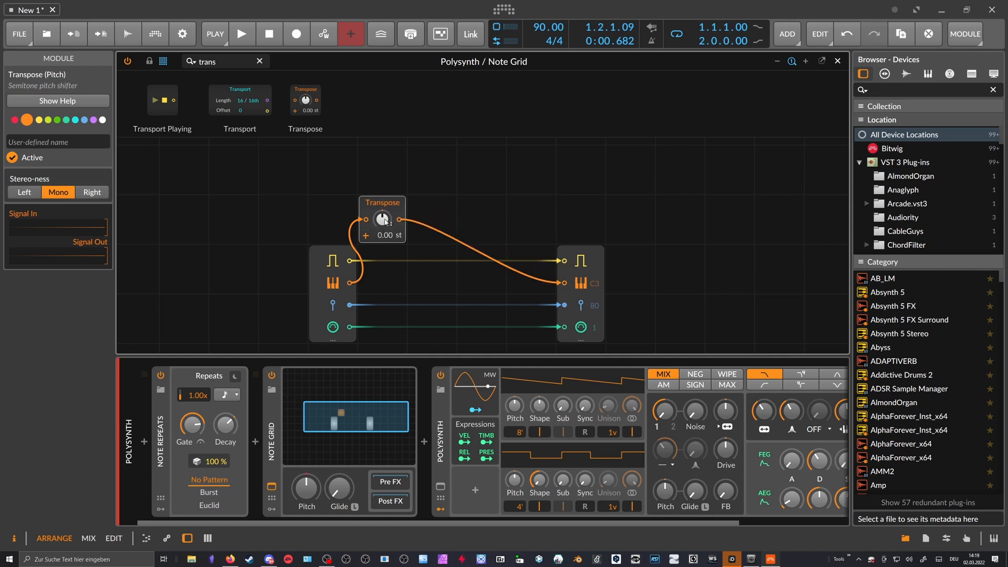
Add a Steps modulator to the Note Grid device and open its detail view
{"action": "left_click", "coordinate": [272, 498]}
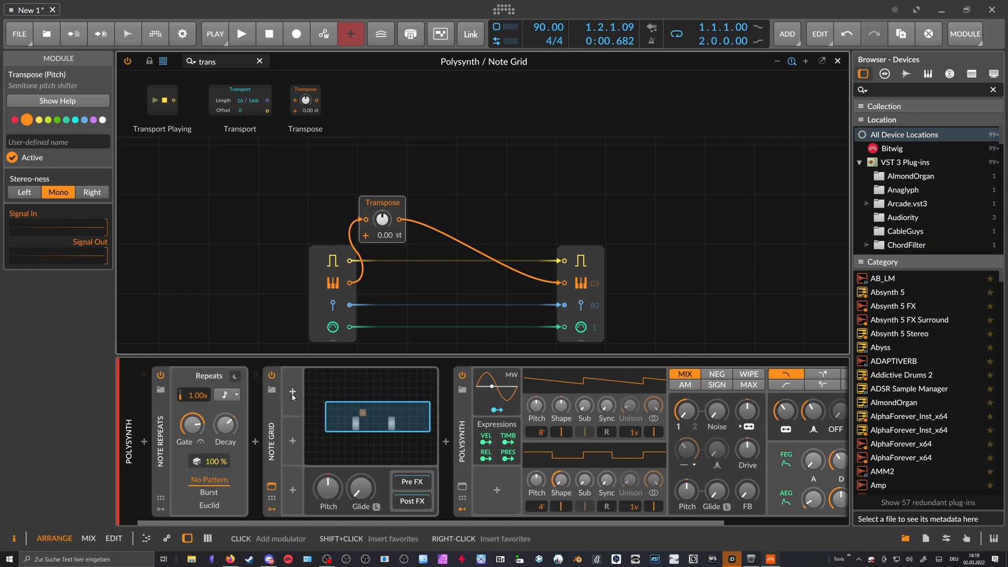
{"action": "left_click", "coordinate": [293, 392]}
{"action": "type", "text": "step"}
{"action": "key", "text": "Return"}
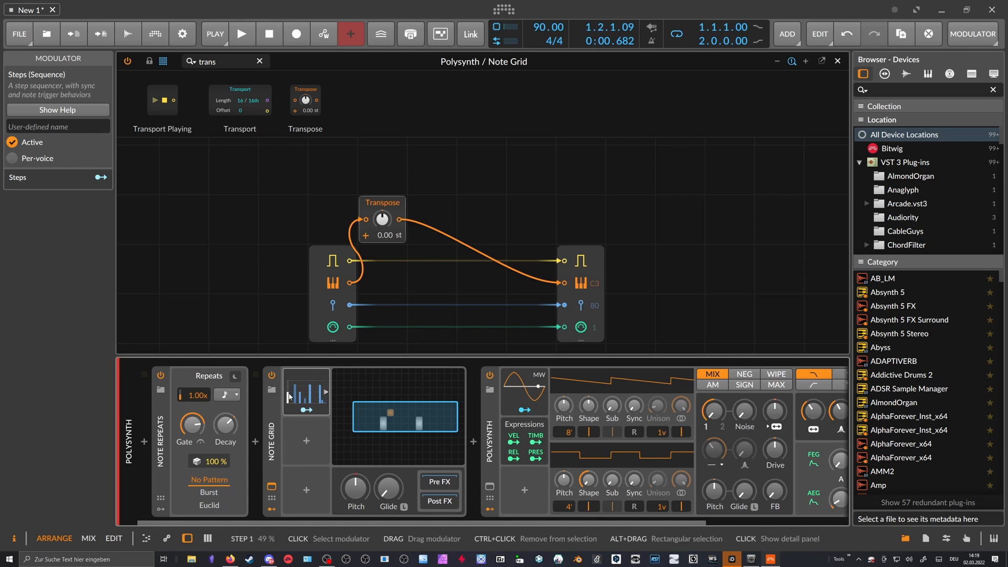
{"action": "left_click", "coordinate": [309, 401]}
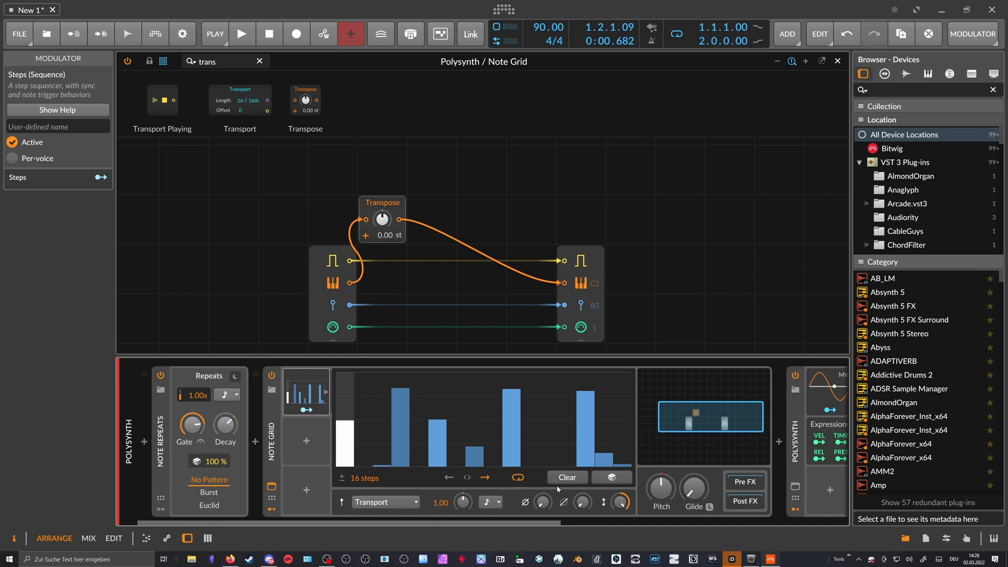
Randomize the 16 step values of the Steps modulator several times
{"action": "left_click", "coordinate": [612, 477]}
{"action": "left_click", "coordinate": [613, 479]}
{"action": "left_click", "coordinate": [615, 479]}
{"action": "left_click", "coordinate": [614, 478]}
{"action": "left_click", "coordinate": [610, 477]}
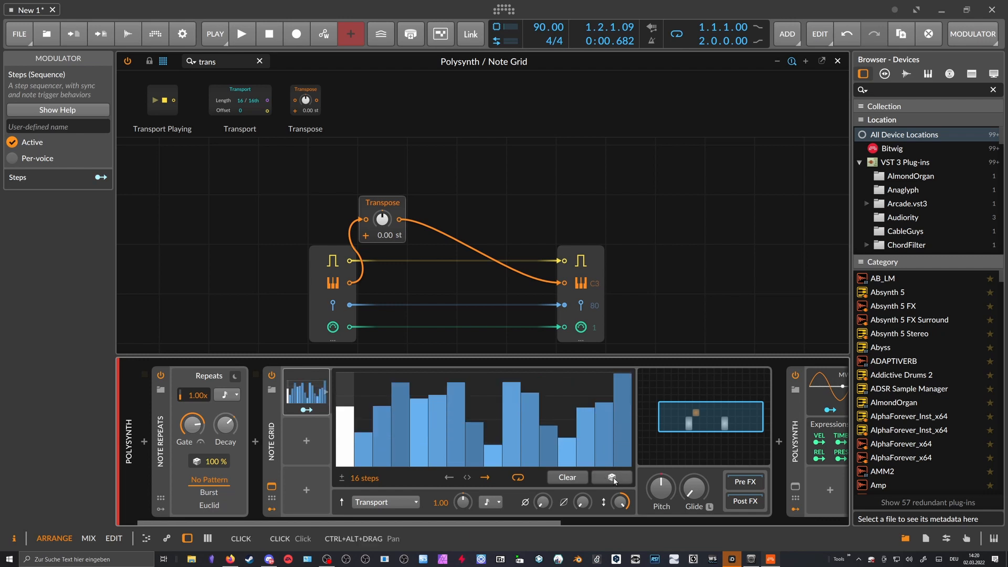
{"action": "left_click", "coordinate": [612, 479]}
{"action": "left_click", "coordinate": [612, 477]}
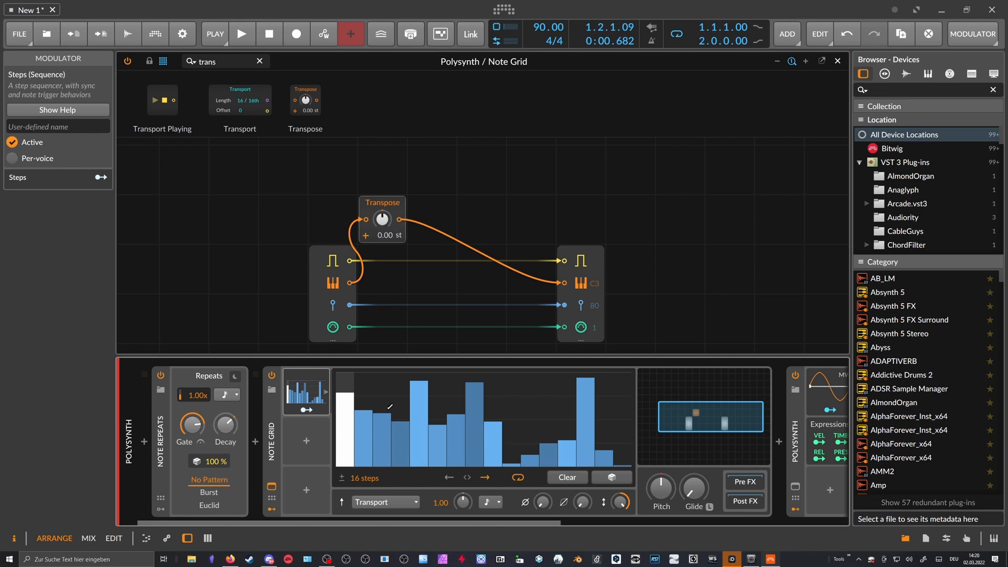
Switch the Steps modulator to bipolar and randomize its values again
{"action": "left_click", "coordinate": [342, 479]}
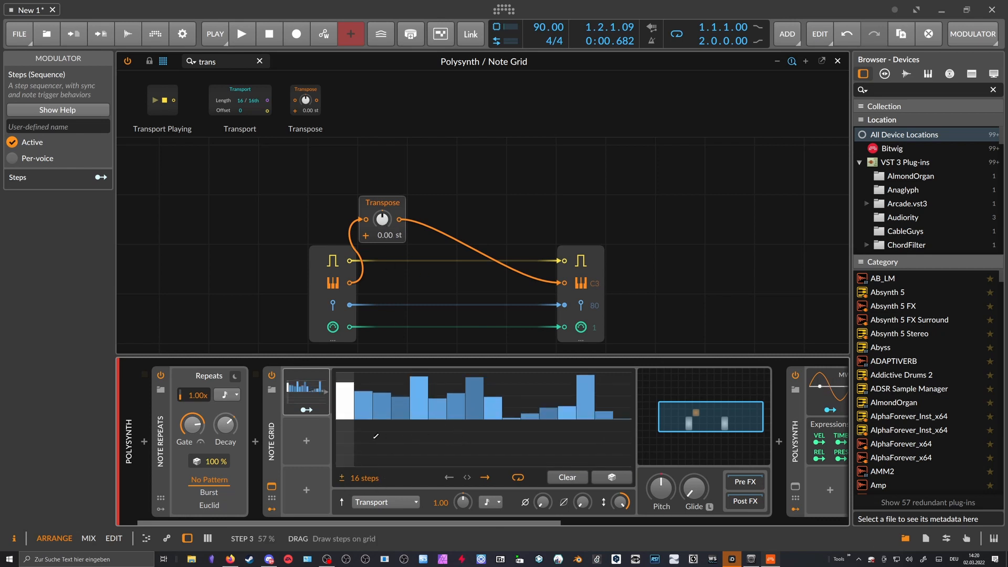
{"action": "left_click", "coordinate": [623, 481]}
{"action": "left_click", "coordinate": [624, 482]}
{"action": "left_click", "coordinate": [623, 482]}
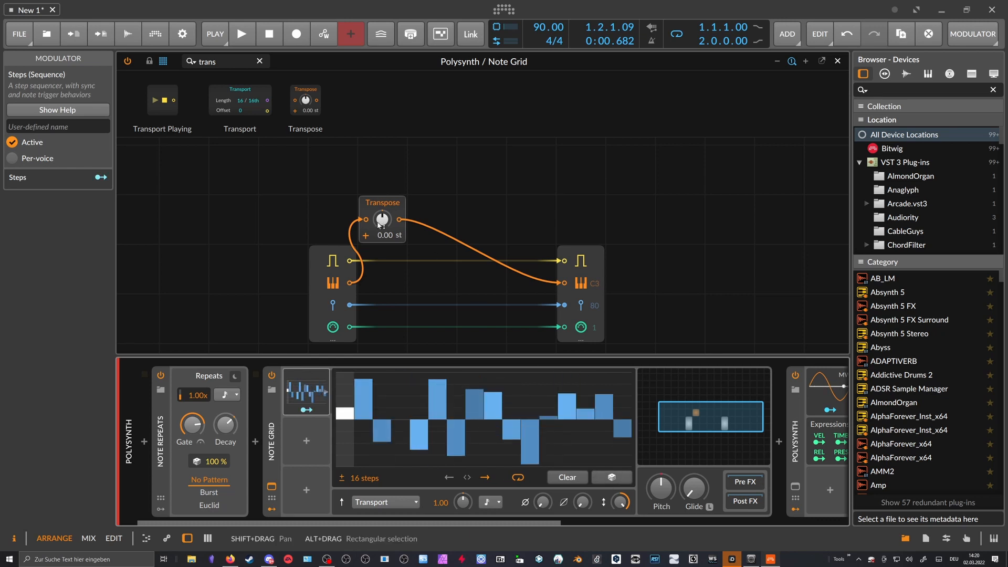
Try manual Transpose amounts and unipolar step values, returning Transpose to 0.00 st and Steps to bipolar
{"action": "left_click_drag", "start_coordinate": [383, 219], "coordinate": [382, 201]}
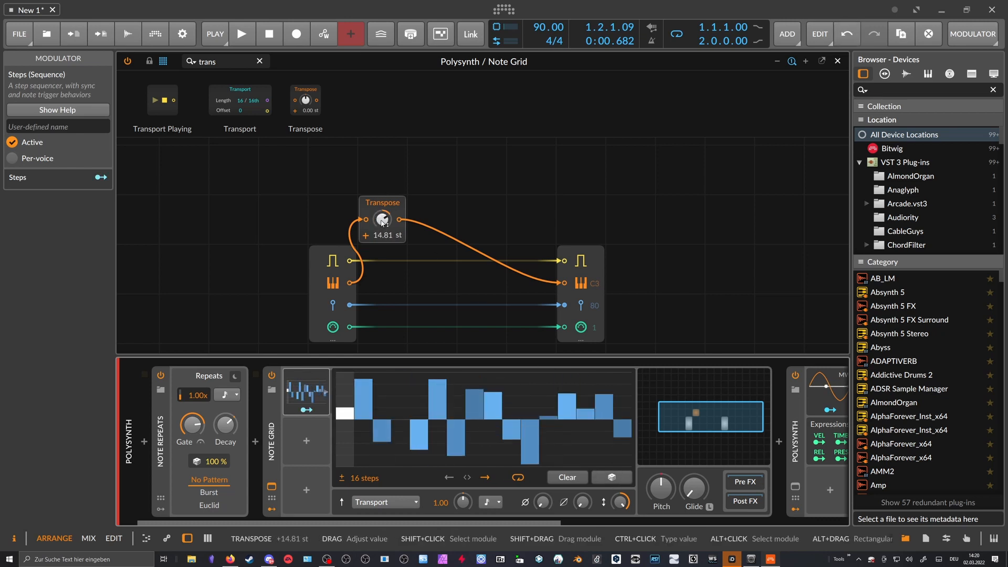
{"action": "double_click", "coordinate": [383, 220]}
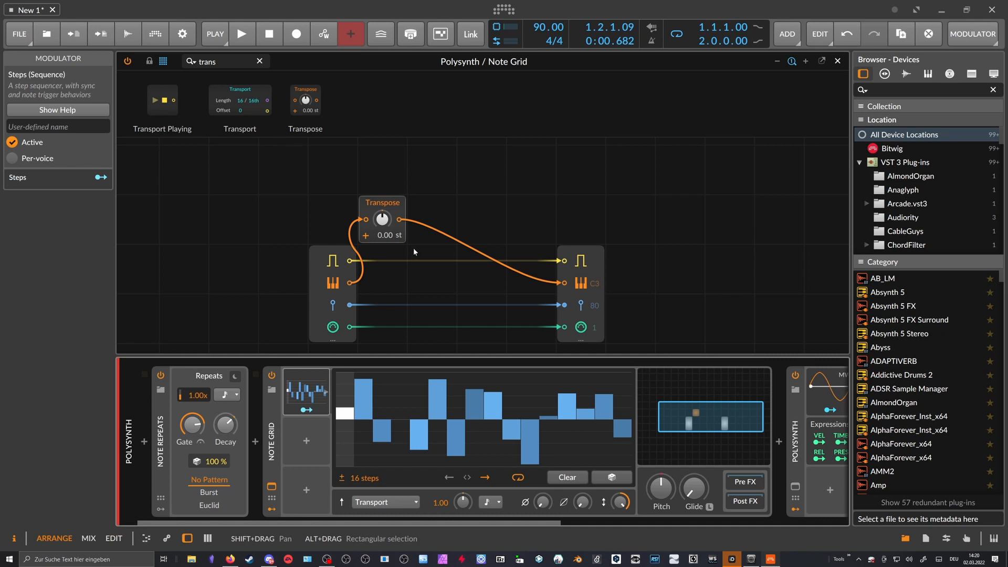
{"action": "left_click", "coordinate": [342, 478]}
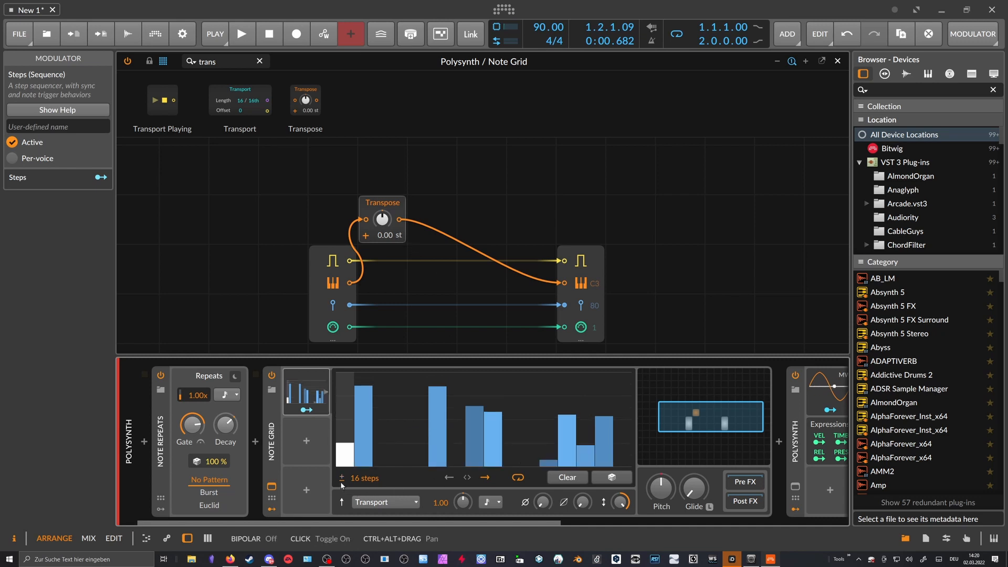
{"action": "mouse_move", "coordinate": [382, 219]}
{"action": "left_mouse_down"}
{"action": "mouse_move", "coordinate": [382, 204]}
{"action": "mouse_move", "coordinate": [383, 231]}
{"action": "left_mouse_up"}
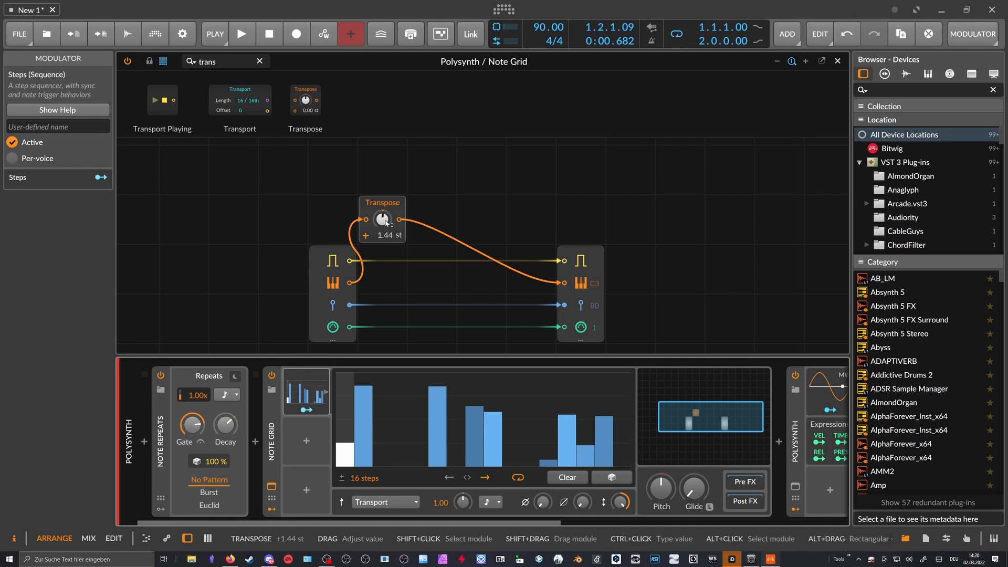
{"action": "left_click", "coordinate": [342, 479]}
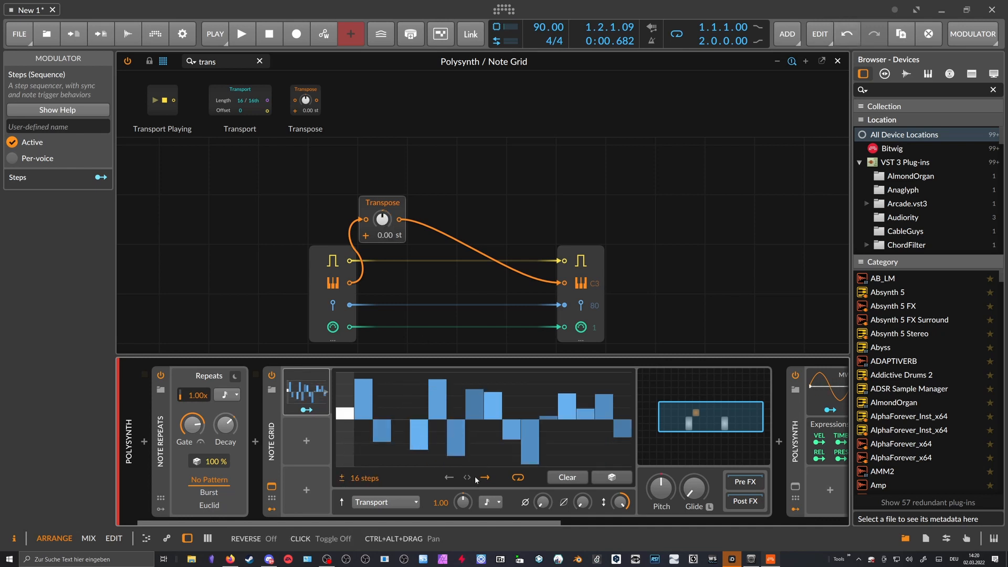
Set the Steps timebase to 8th note and modulate the Transpose amount with it by +12.00 semitones
{"action": "left_click", "coordinate": [491, 502]}
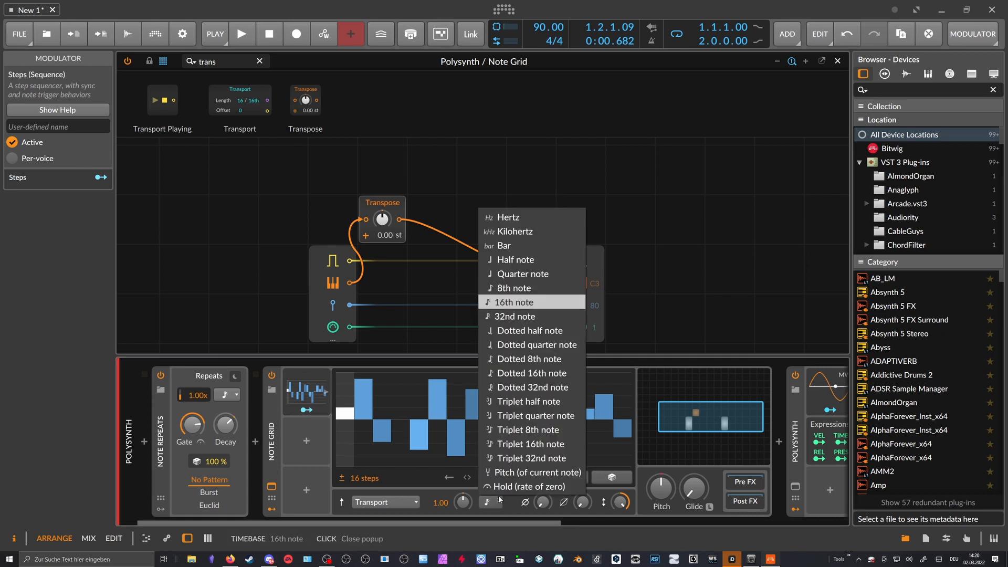
{"action": "left_click", "coordinate": [521, 289]}
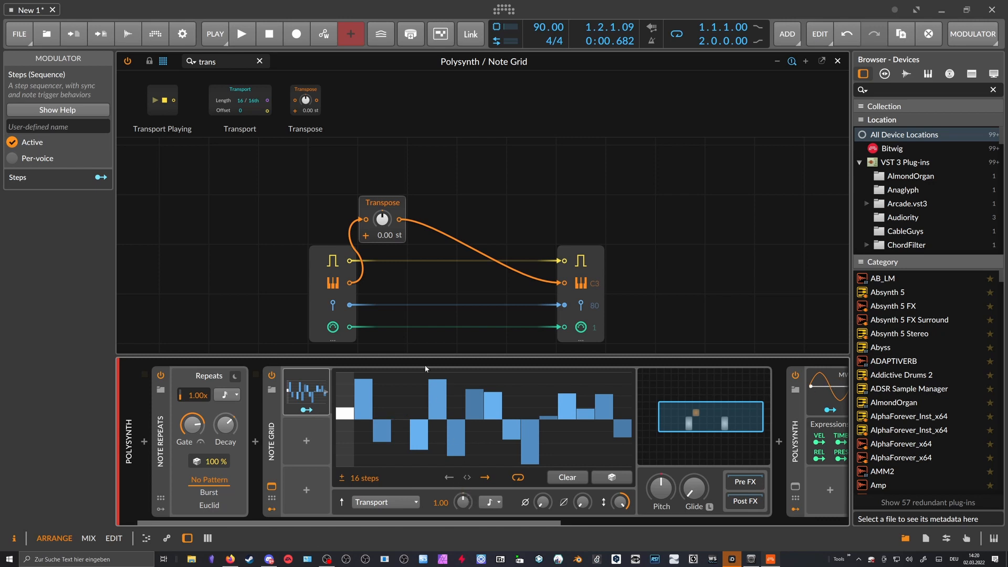
{"action": "left_click", "coordinate": [307, 409]}
{"action": "left_click_drag", "start_coordinate": [383, 220], "coordinate": [382, 205]}
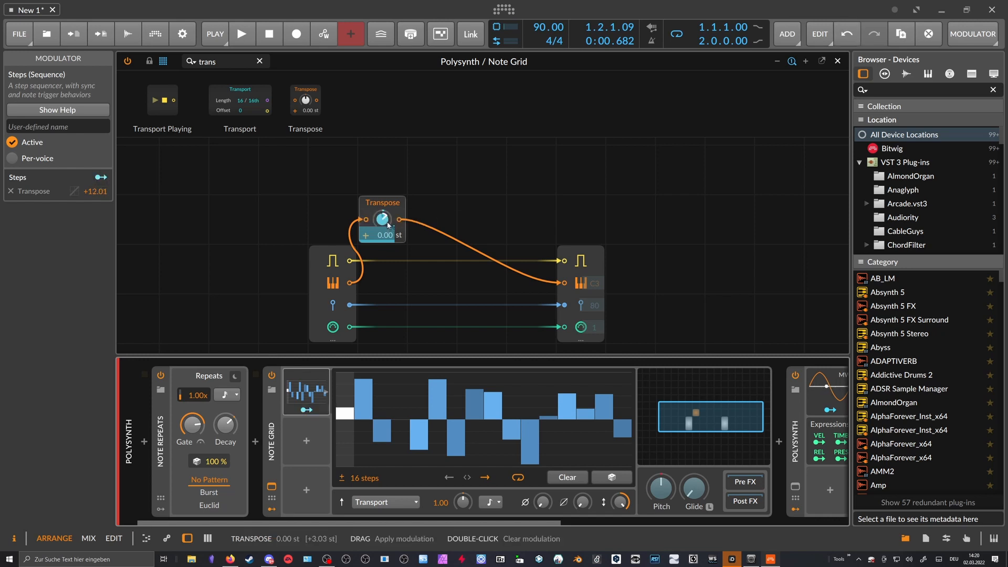
{"action": "double_click", "coordinate": [104, 192]}
{"action": "type", "text": "12"}
{"action": "key", "text": "Return"}
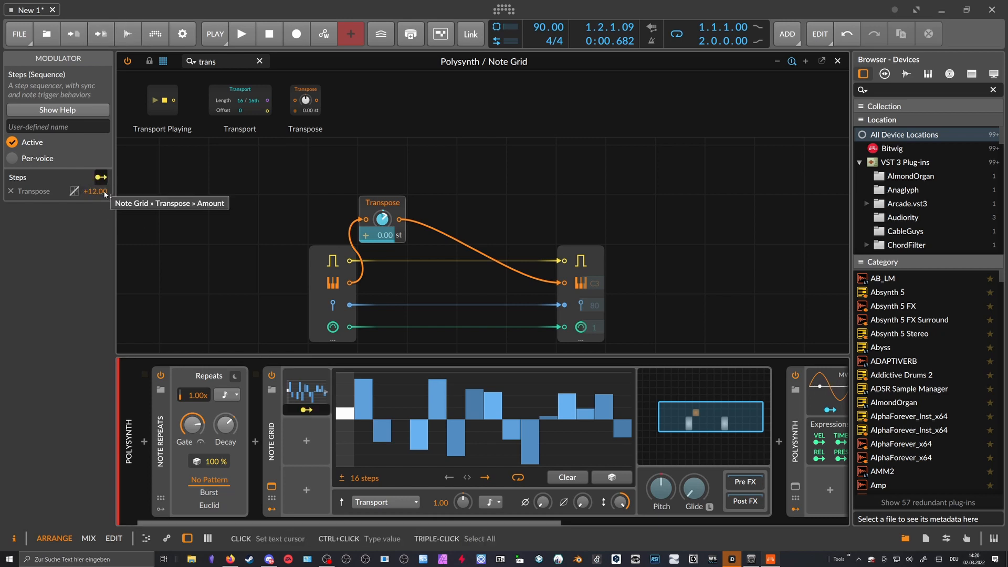
Play the clip with the modulated transposition, randomizing the step values twice between listens, and stop playback
{"action": "key", "text": "space"}
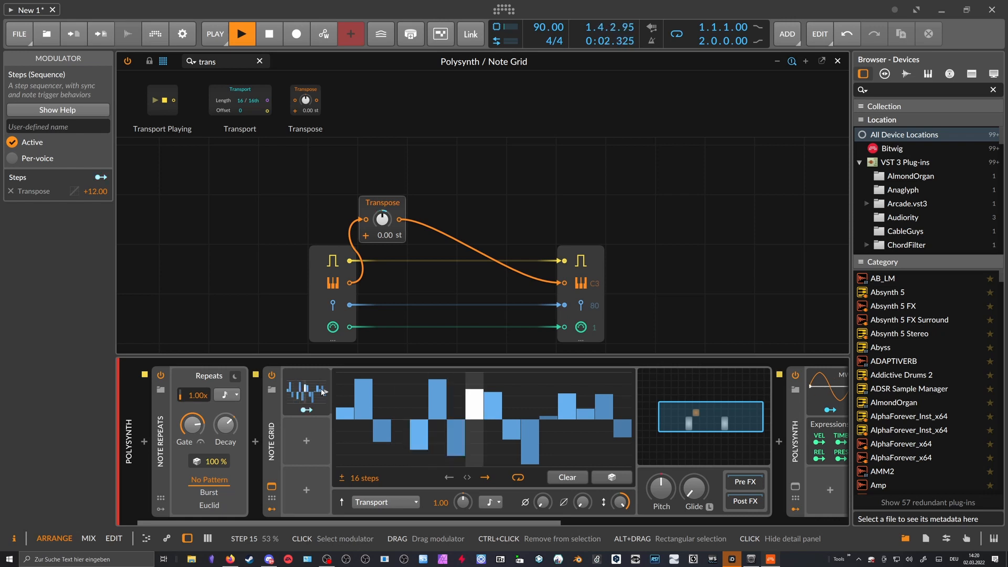
{"action": "left_click", "coordinate": [611, 478]}
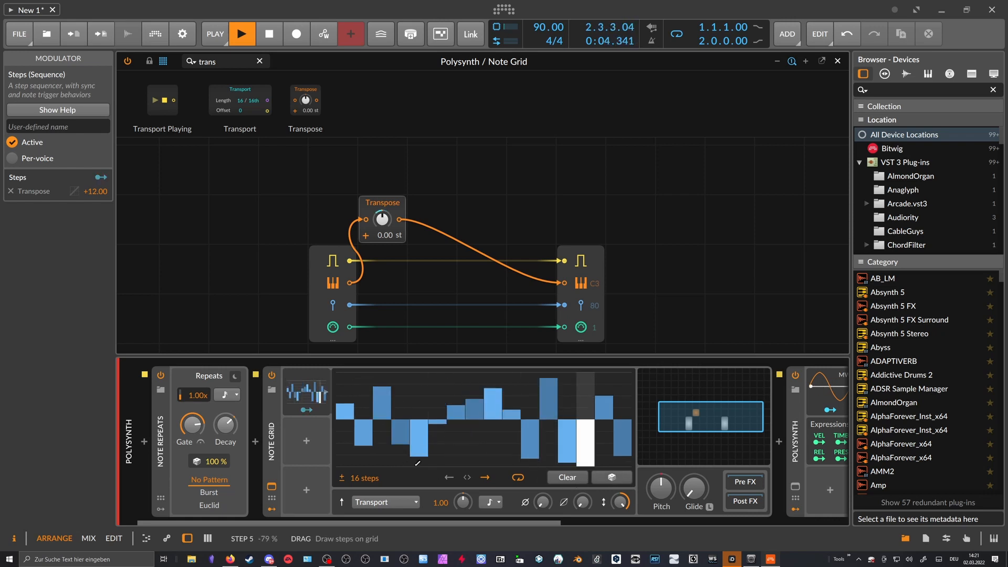
{"action": "key", "text": "space"}
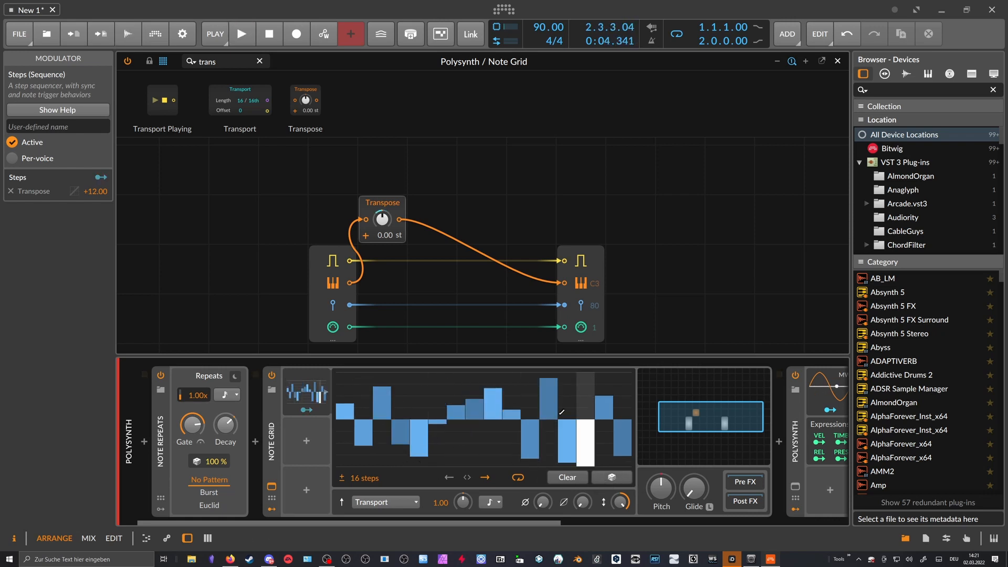
{"action": "left_click", "coordinate": [611, 479]}
{"action": "key", "text": "space"}
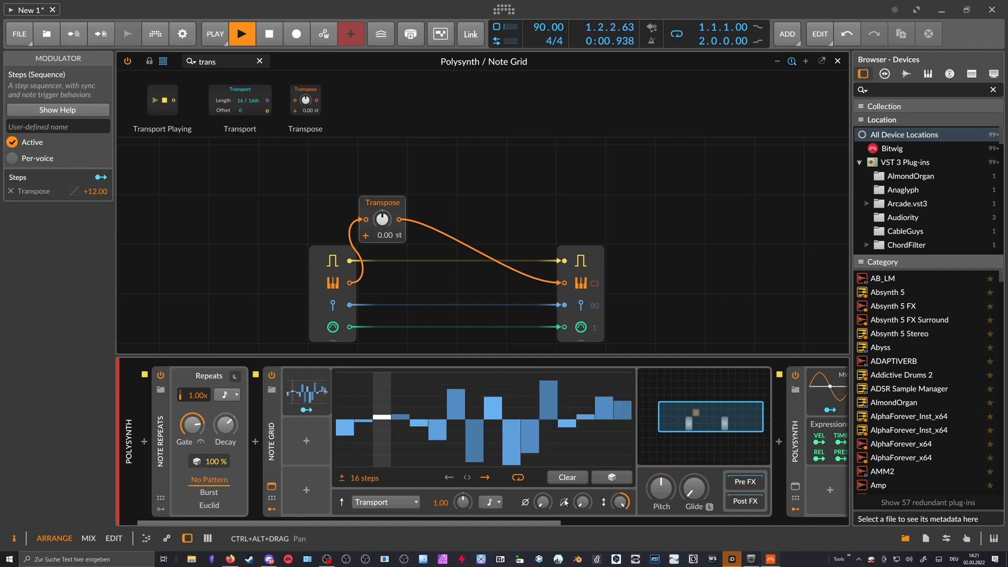
{"action": "key", "text": "space"}
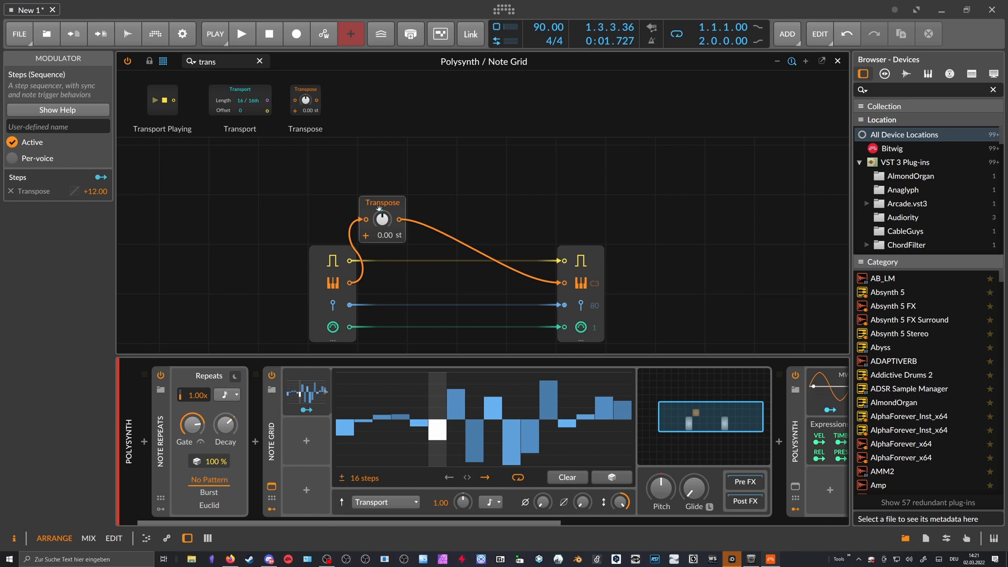
Insert a Sample / Hold module after Transpose, trigger it from Note In's gate output, and play the clip briefly
{"action": "left_click_drag", "start_coordinate": [224, 62], "coordinate": [175, 62]}
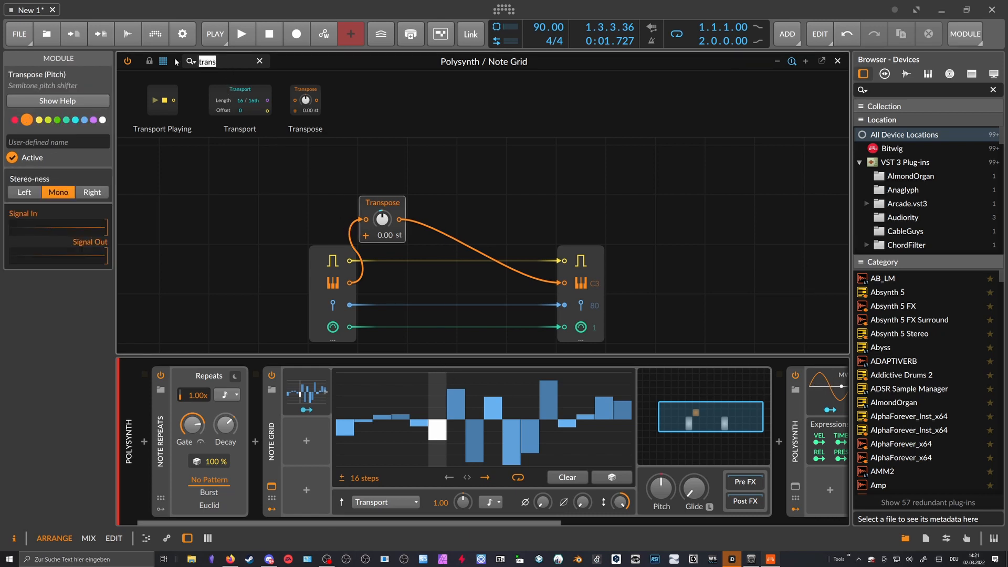
{"action": "type", "text": "sam"}
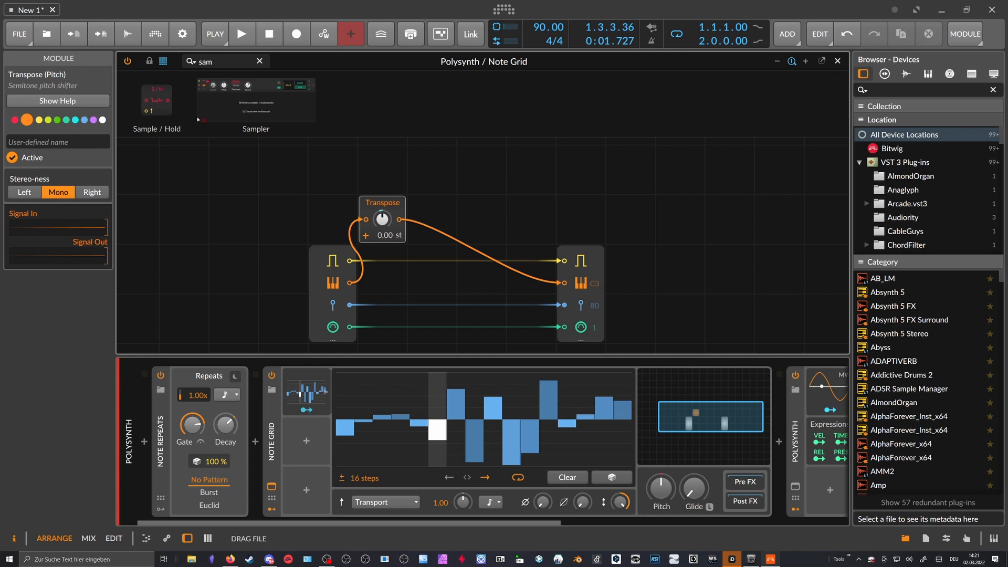
{"action": "left_click_drag", "start_coordinate": [156, 100], "coordinate": [429, 218]}
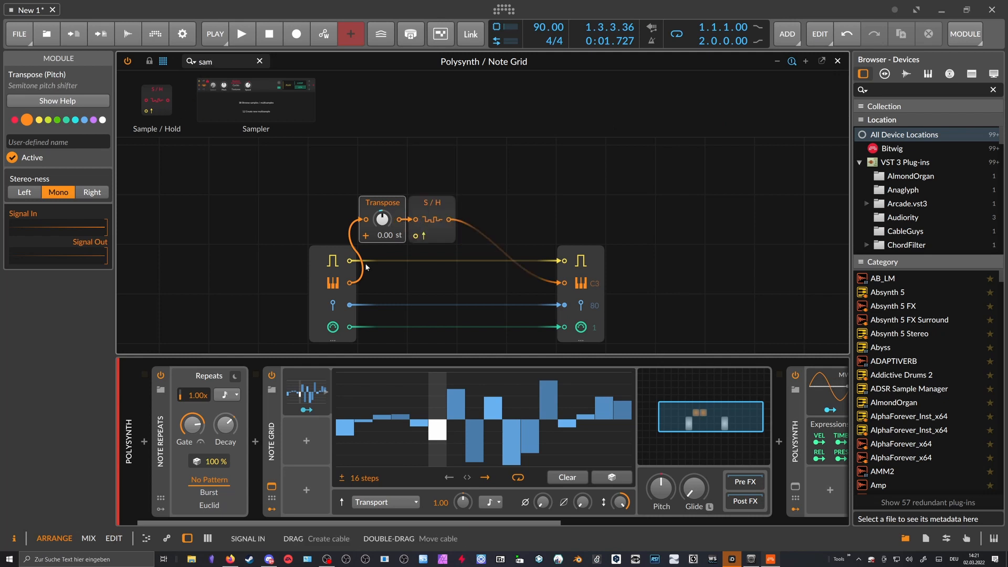
{"action": "left_click_drag", "start_coordinate": [352, 262], "coordinate": [415, 236]}
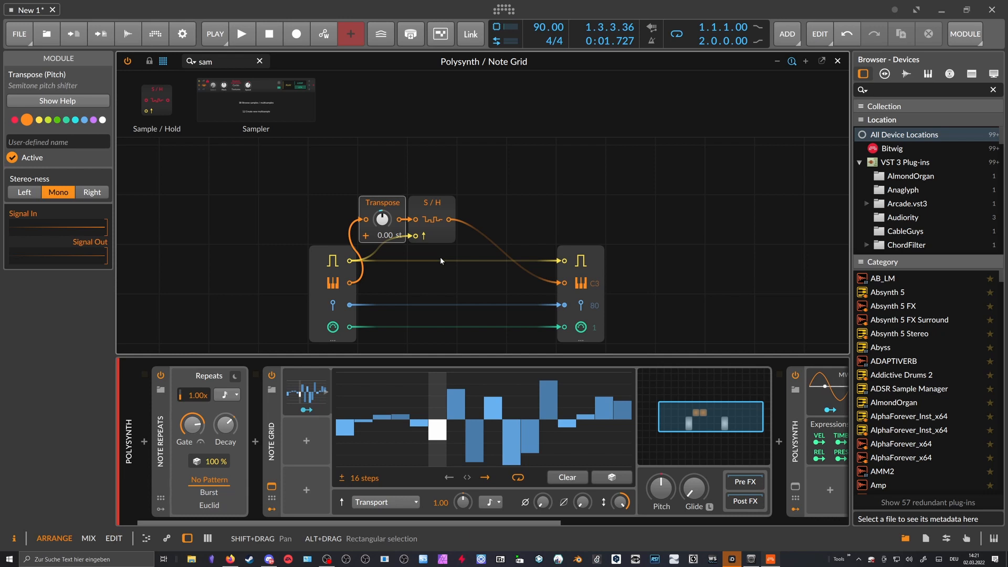
{"action": "key", "text": "space"}
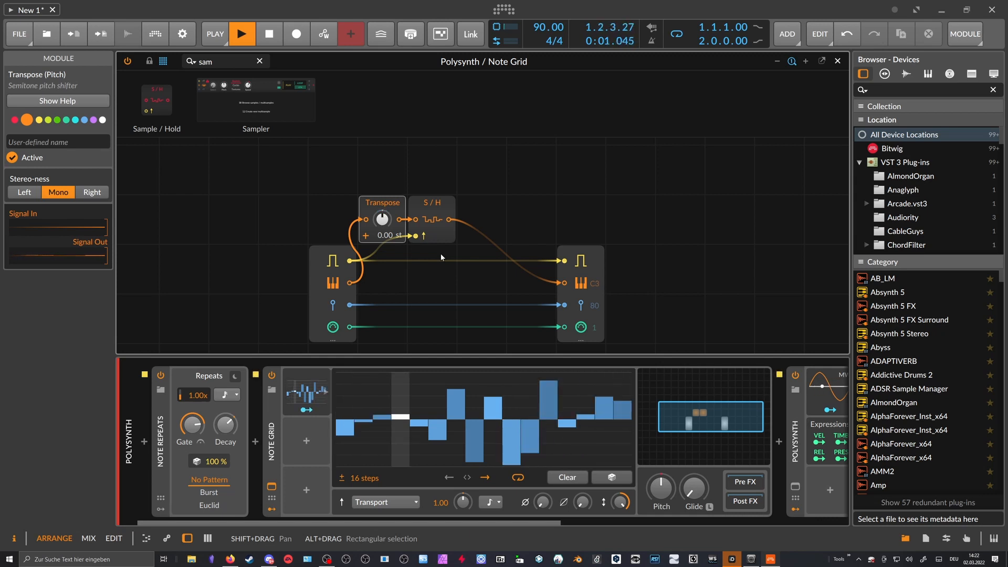
{"action": "key", "text": "space"}
Move Note Out and Sample / Hold further along and insert a Pitch Quantize module between Transpose and Sample / Hold
{"action": "left_click_drag", "start_coordinate": [595, 263], "coordinate": [693, 262]}
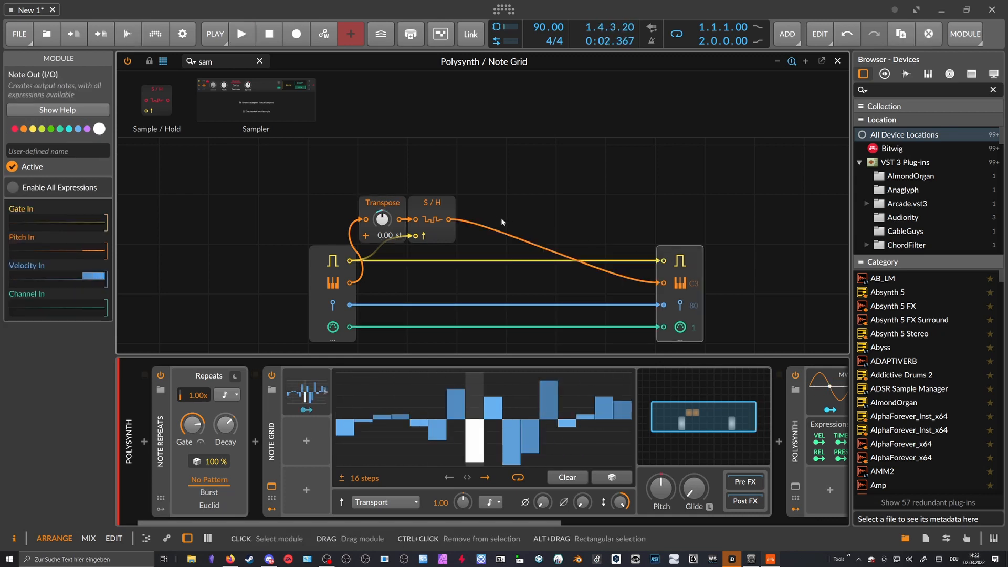
{"action": "left_click_drag", "start_coordinate": [442, 205], "coordinate": [590, 207]}
{"action": "left_click", "coordinate": [493, 191]}
{"action": "left_click_drag", "start_coordinate": [227, 62], "coordinate": [153, 56]}
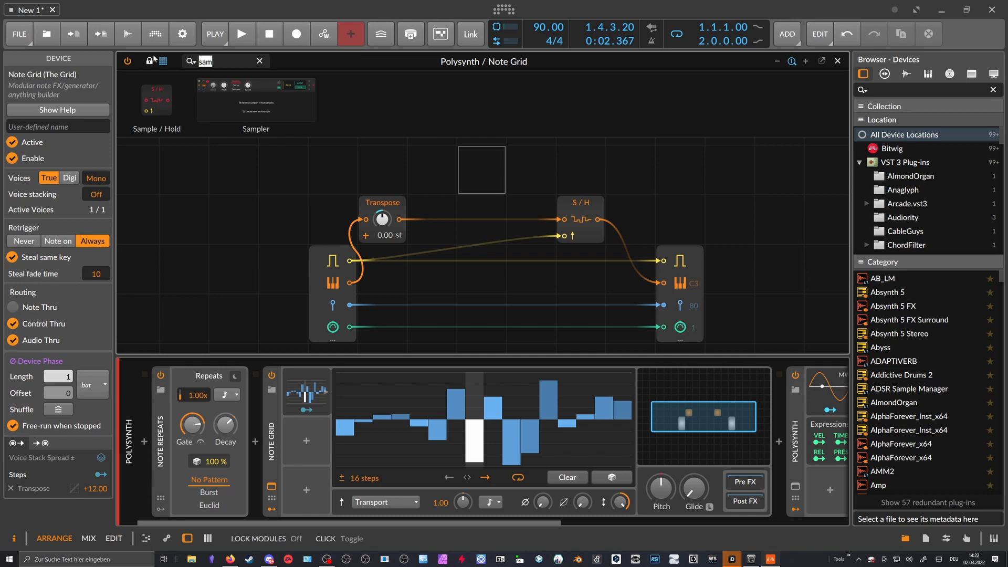
{"action": "type", "text": "quan"}
{"action": "left_click_drag", "start_coordinate": [351, 103], "coordinate": [433, 236]}
Set the Pitch Quantize module to allow only C#, D#, F, F#, G# and A#
{"action": "left_click", "coordinate": [434, 236]}
{"action": "left_click", "coordinate": [458, 216]}
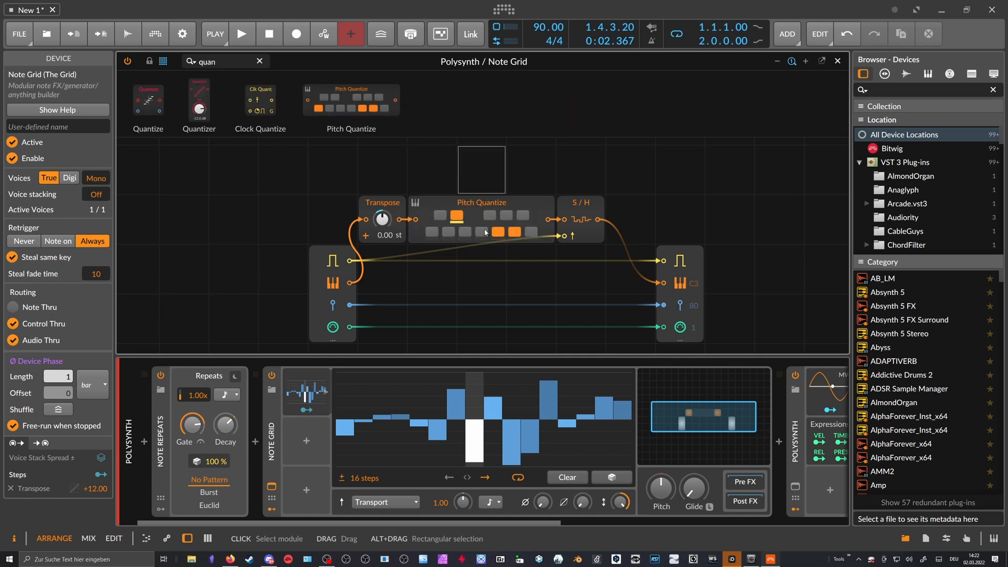
{"action": "left_click", "coordinate": [497, 233]}
{"action": "left_click", "coordinate": [514, 233]}
{"action": "left_click", "coordinate": [520, 219]}
{"action": "left_click", "coordinate": [514, 218]}
{"action": "left_click", "coordinate": [491, 216]}
{"action": "left_click", "coordinate": [506, 217]}
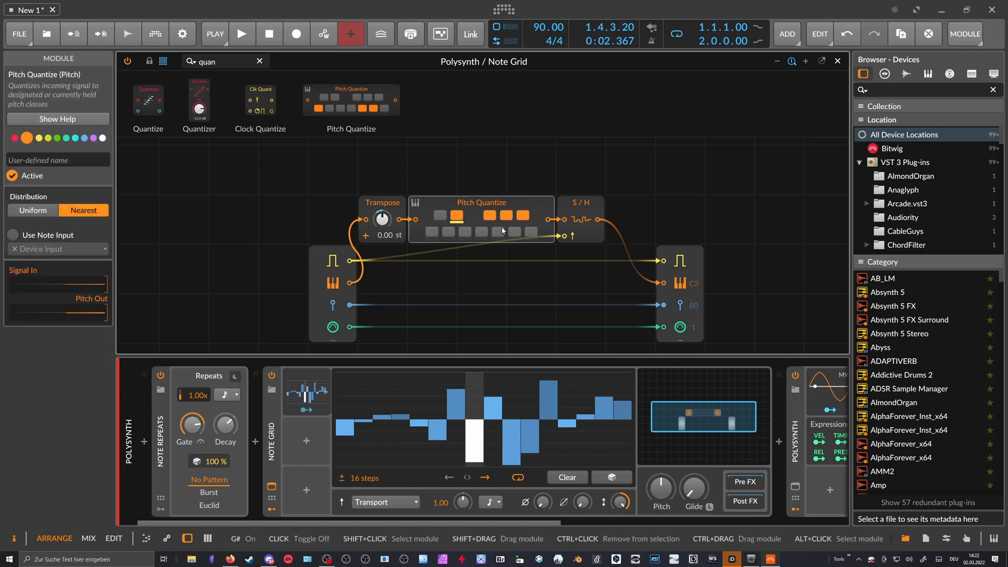
{"action": "left_click", "coordinate": [498, 232]}
{"action": "left_click", "coordinate": [485, 232]}
{"action": "left_click", "coordinate": [499, 233]}
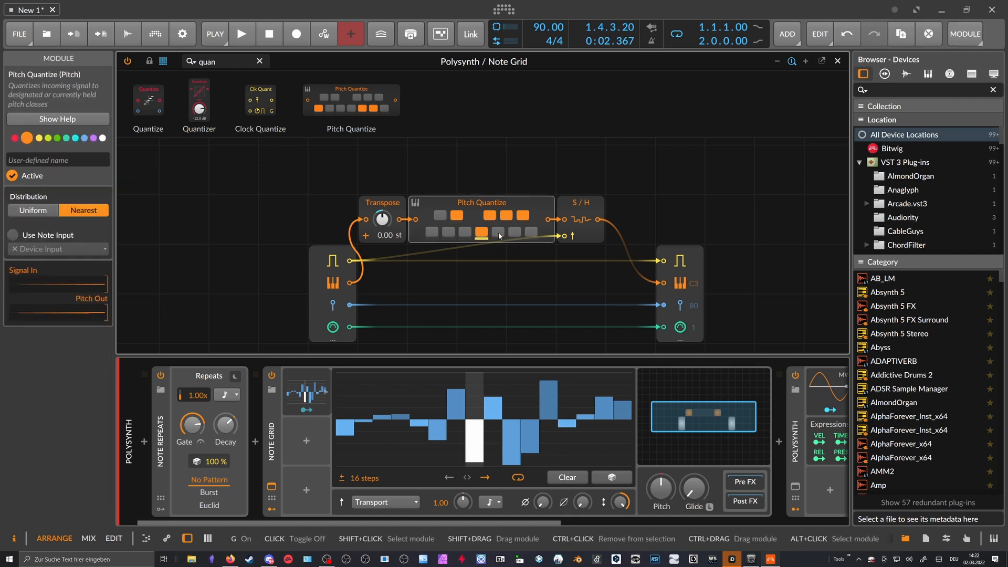
{"action": "left_click", "coordinate": [440, 215]}
{"action": "left_click", "coordinate": [437, 187]}
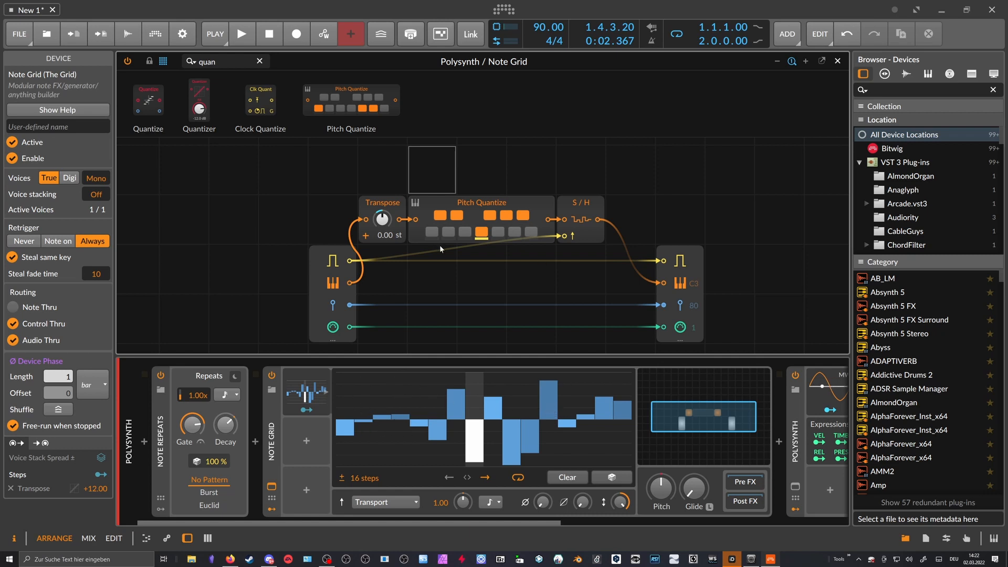
Play the clip through the Pitch Quantize module, hide the Note Grid's Steps editor and stop playback
{"action": "left_click", "coordinate": [478, 208]}
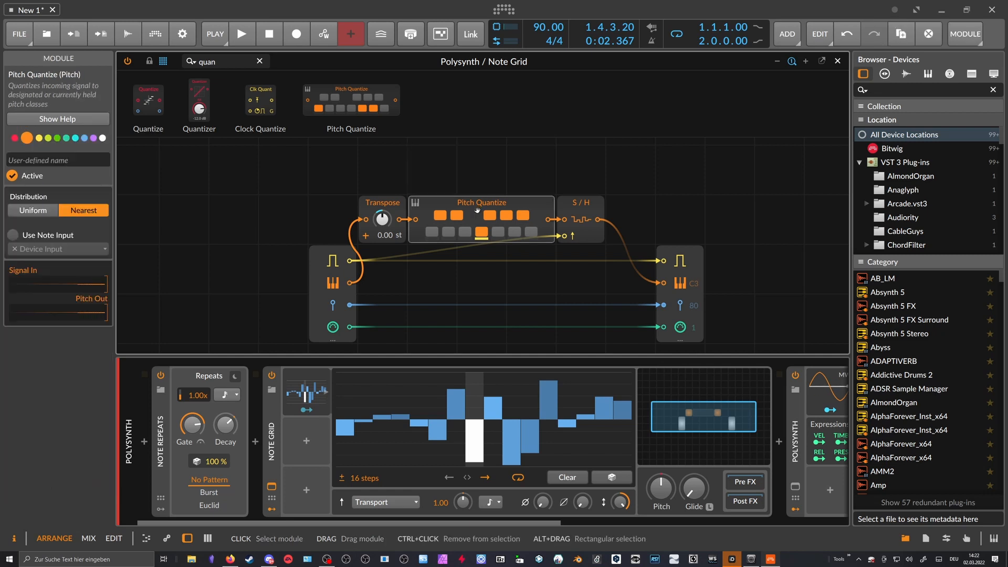
{"action": "key", "text": "space"}
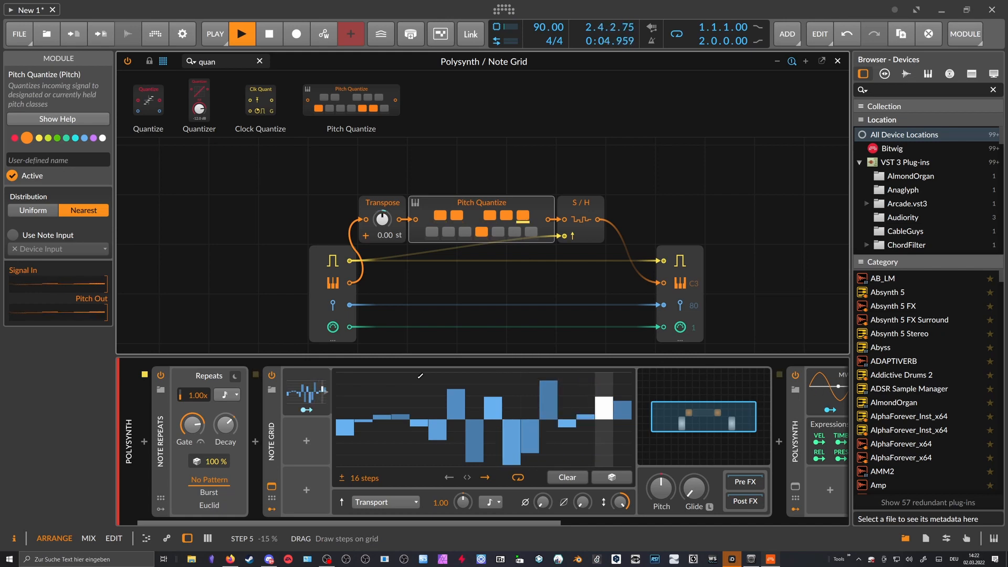
{"action": "left_click", "coordinate": [311, 388]}
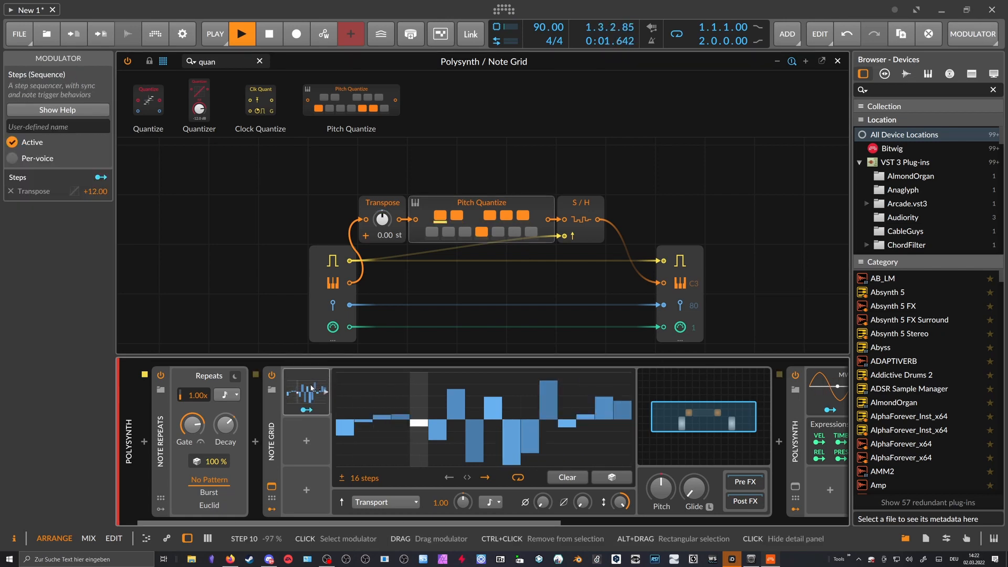
{"action": "left_click", "coordinate": [311, 387]}
{"action": "key", "text": "space"}
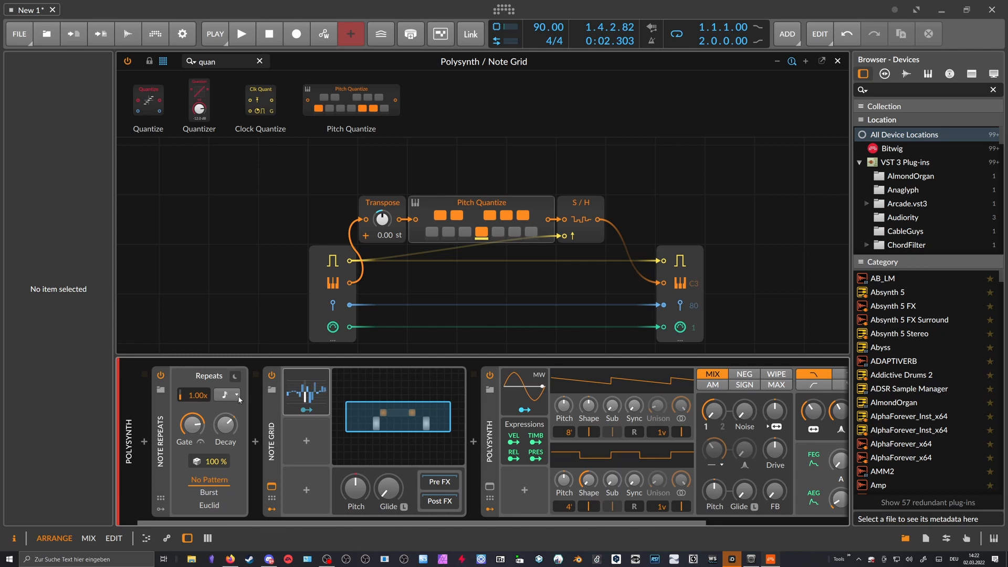
Add a Steps modulator to Note Repeats and randomize its step values
{"action": "left_click", "coordinate": [161, 509]}
{"action": "left_click", "coordinate": [183, 394]}
{"action": "type", "text": "step"}
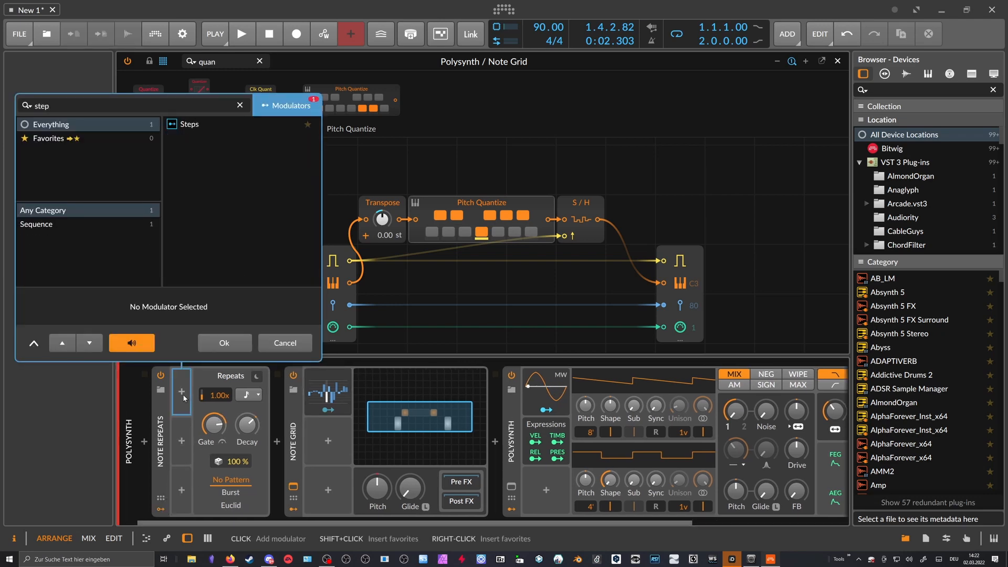
{"action": "key", "text": "Down"}
{"action": "key", "text": "Return"}
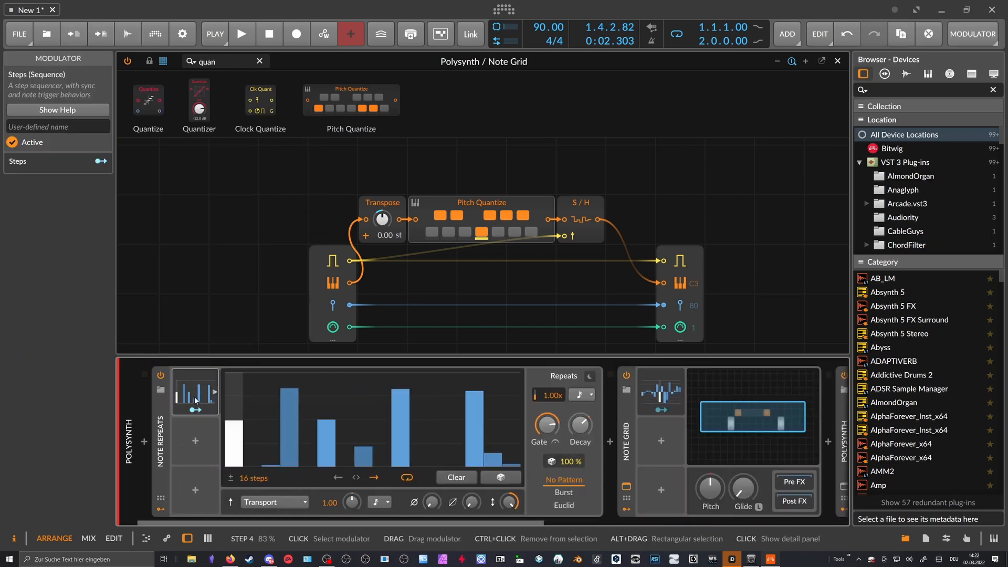
{"action": "left_click", "coordinate": [501, 478]}
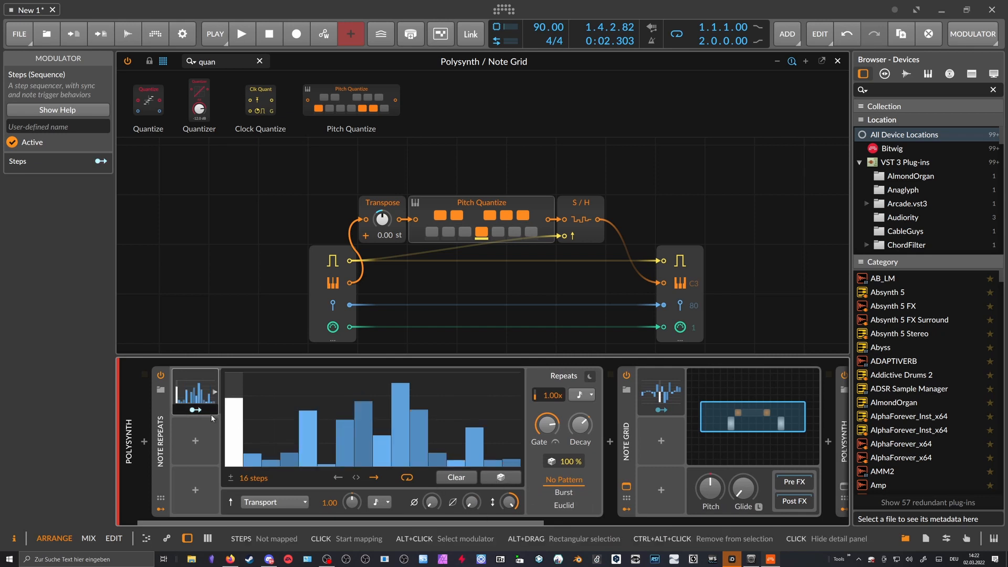
Map the new Steps modulator to Note Repeats' rate with an amount of +0.592, then play and stop the clip
{"action": "left_click", "coordinate": [196, 410]}
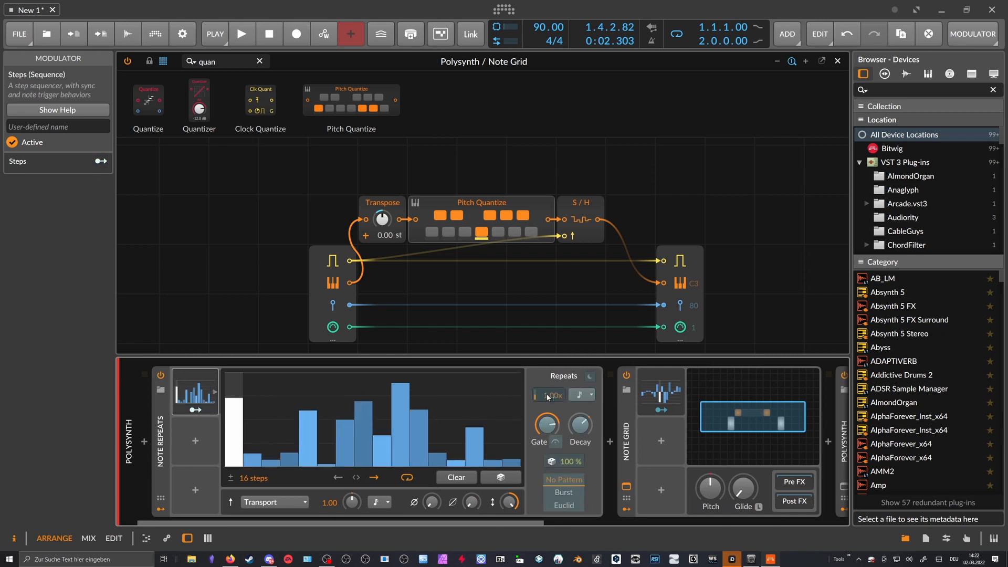
{"action": "left_click", "coordinate": [195, 409]}
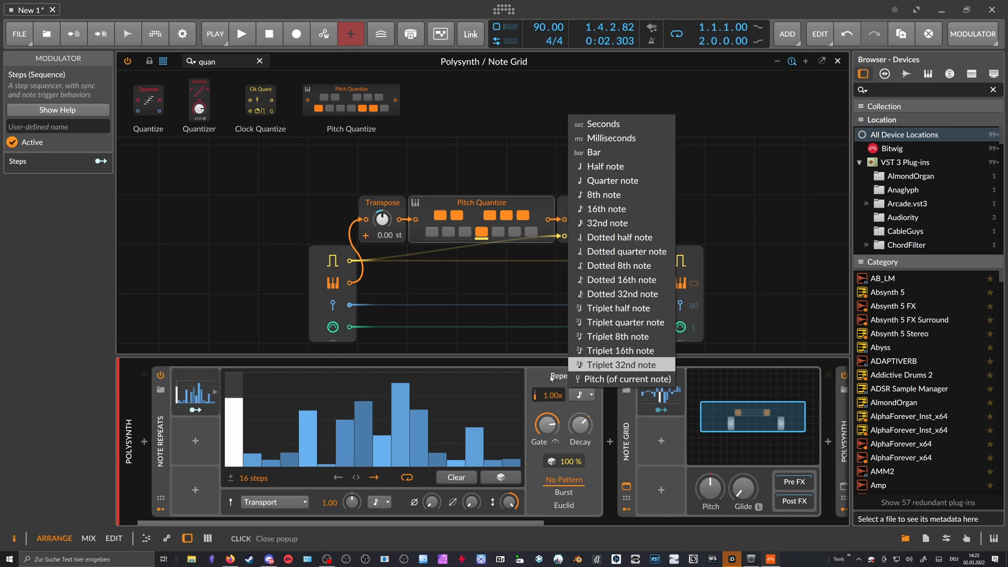
{"action": "left_click", "coordinate": [550, 374]}
{"action": "left_click_drag", "start_coordinate": [550, 395], "coordinate": [551, 389]}
{"action": "key", "text": "space"}
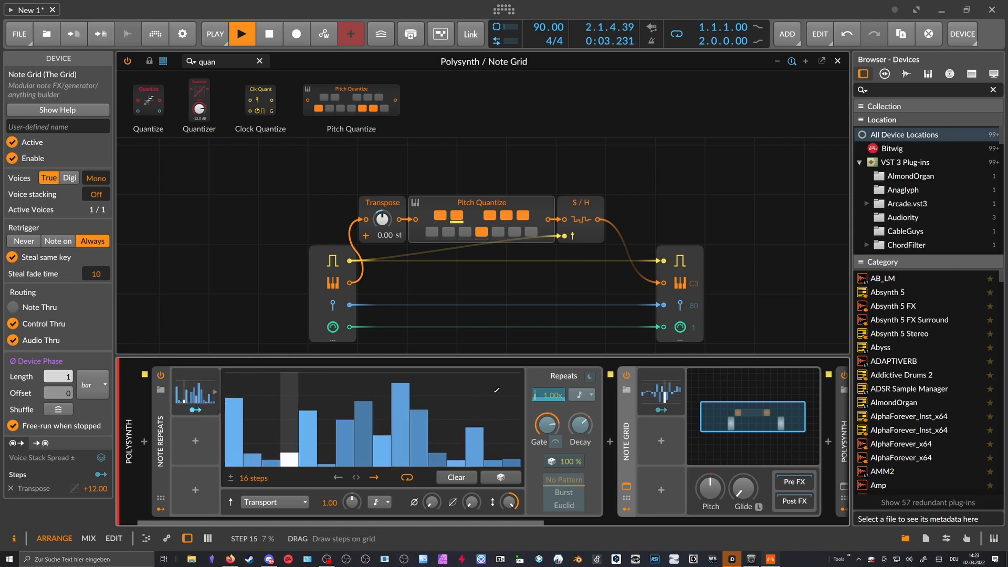
{"action": "left_click_drag", "start_coordinate": [551, 395], "coordinate": [550, 398]}
{"action": "key", "text": "space"}
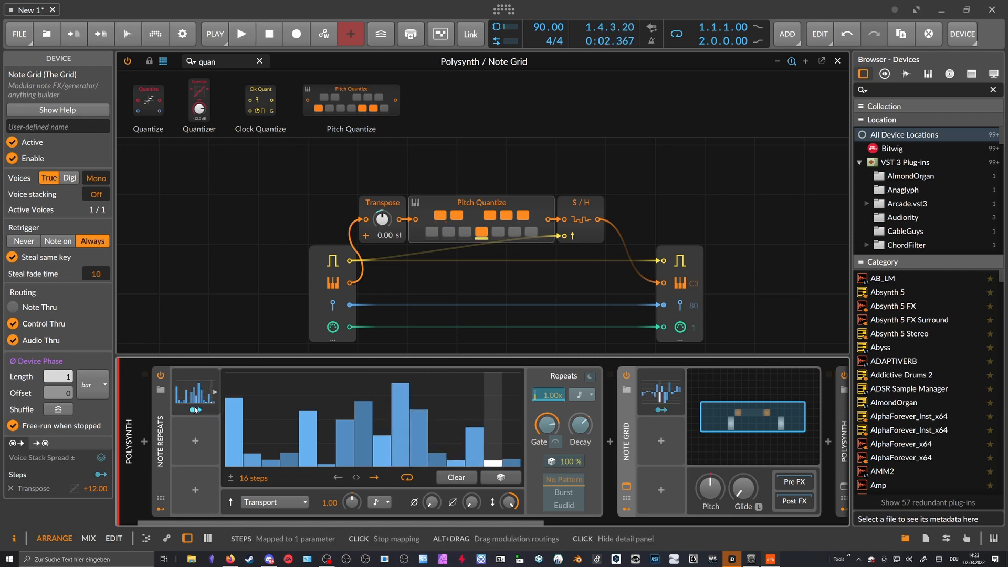
Collapse Note Repeats' Steps editor and insert a Quantize note effect between Note Repeats and Note Grid
{"action": "left_click", "coordinate": [195, 410]}
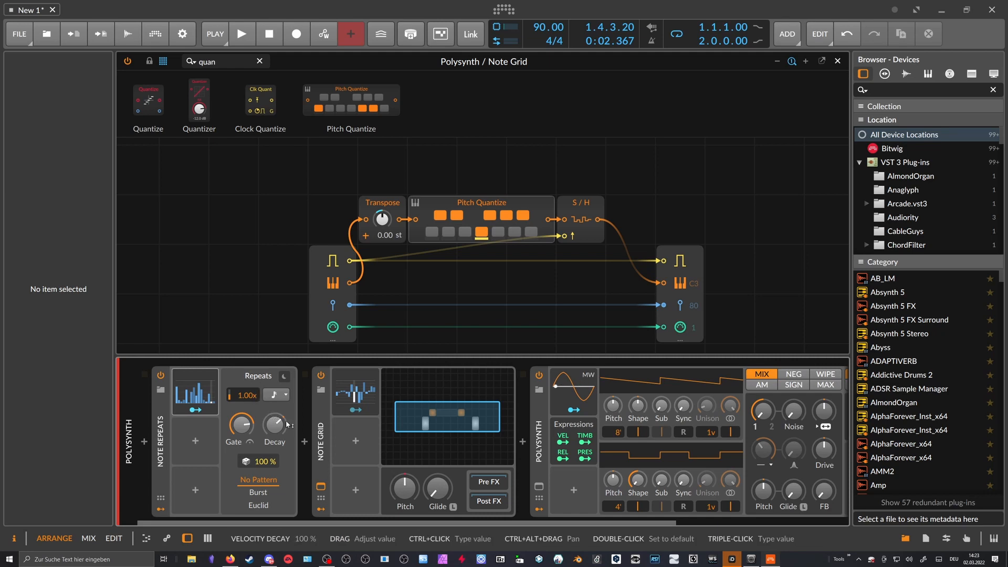
{"action": "left_click", "coordinate": [304, 441]}
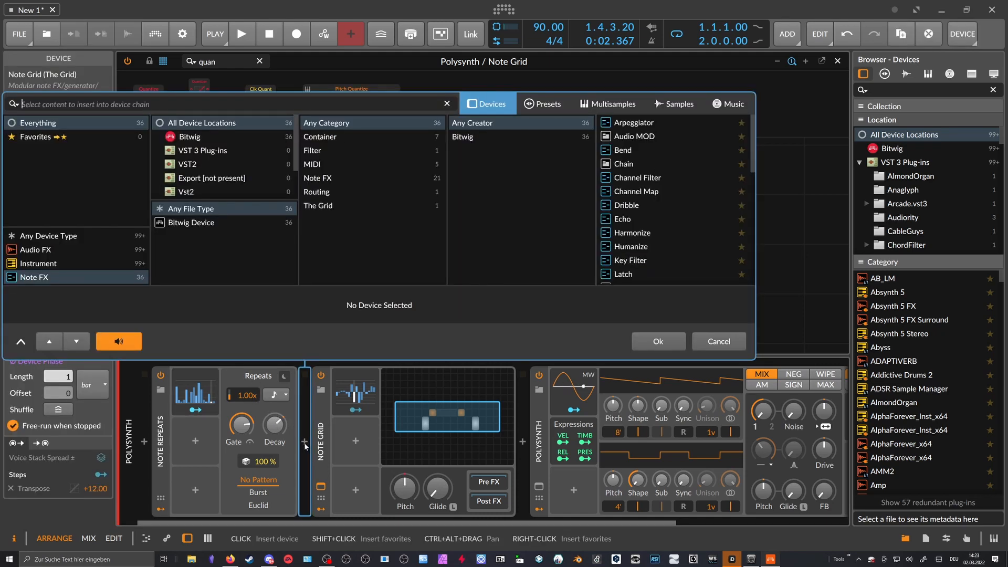
{"action": "type", "text": "qua"}
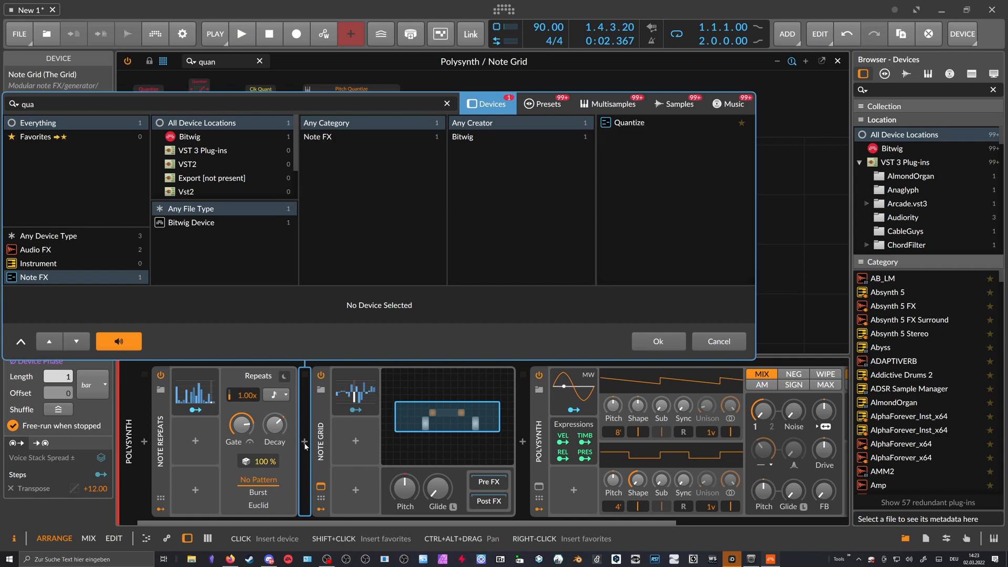
{"action": "key", "text": "Return"}
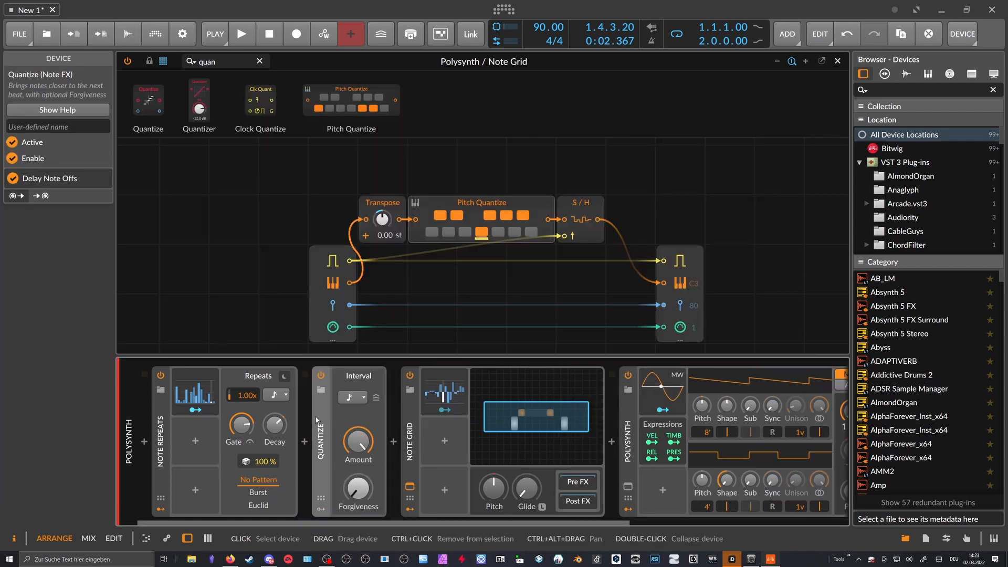
Check the Quantize device's interval options, then play the clip through it and stop playback
{"action": "left_click", "coordinate": [347, 398]}
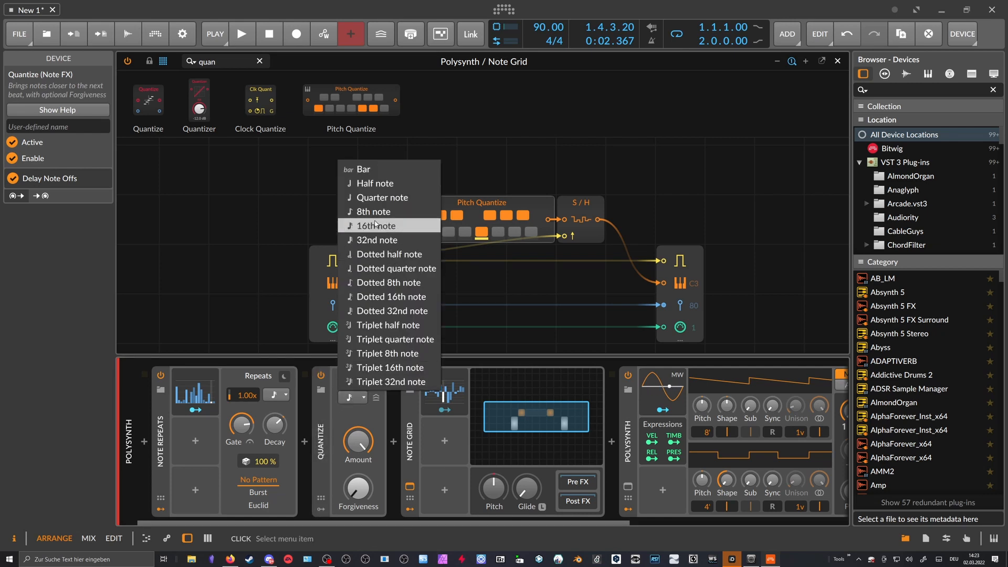
{"action": "left_click", "coordinate": [320, 420]}
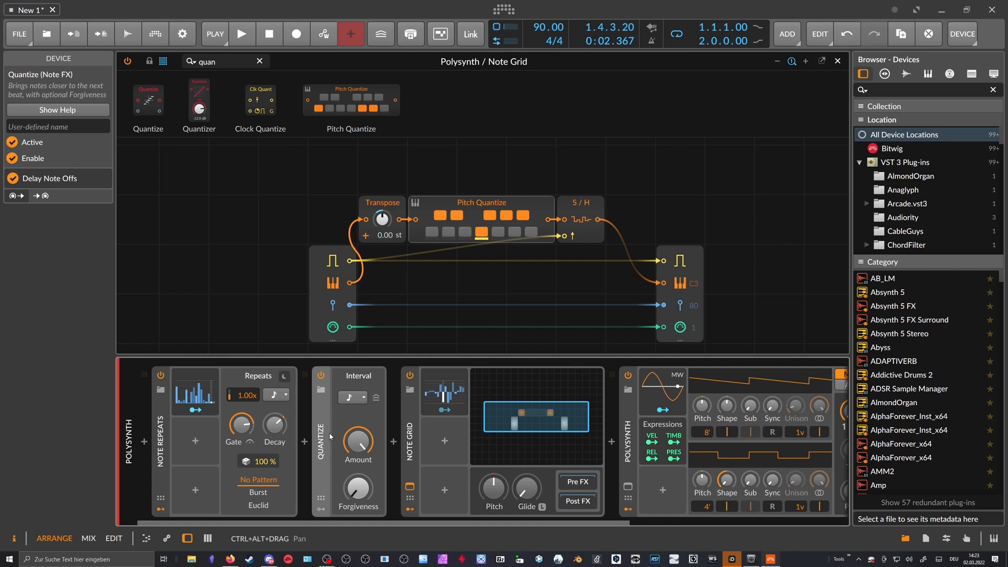
{"action": "key", "text": "space"}
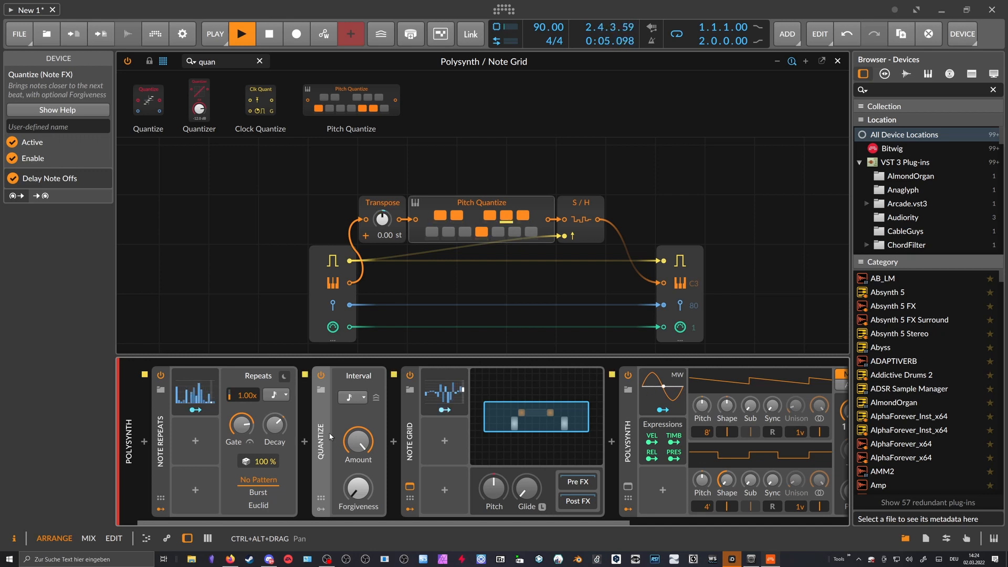
{"action": "key", "text": "space"}
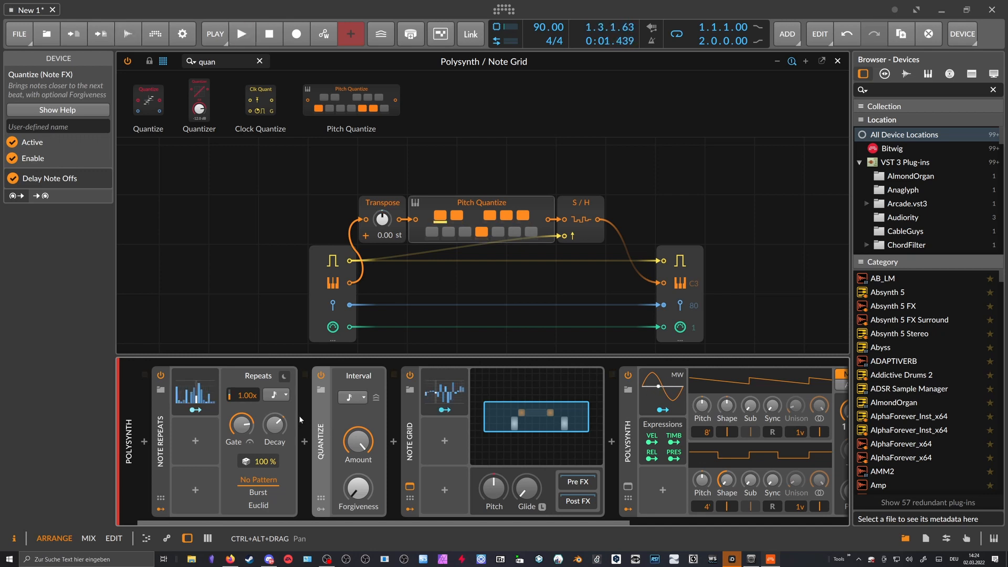
Randomize the step values of both Steps modulators, on Note Repeats and on Note Grid, collapsing each editor
{"action": "left_click", "coordinate": [196, 394]}
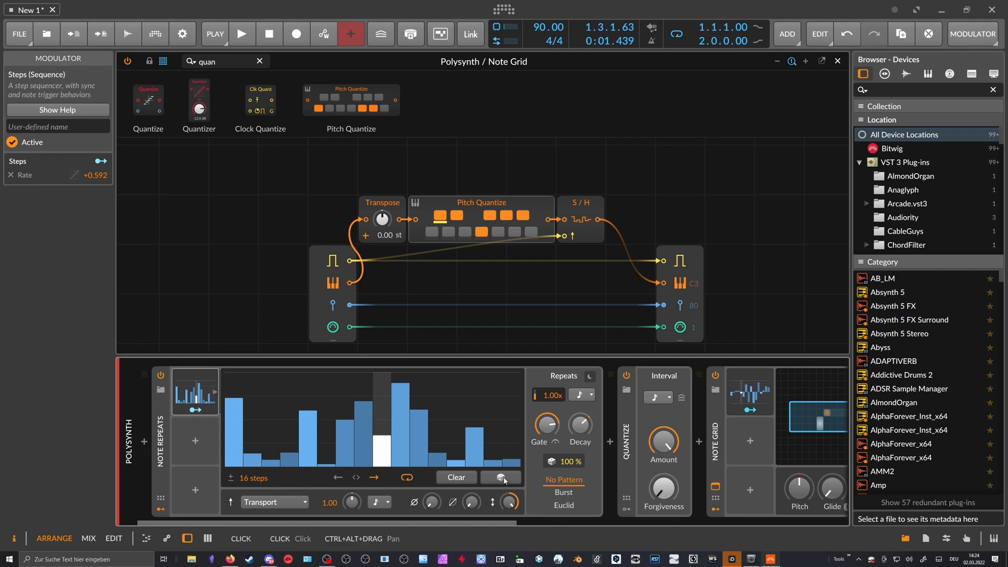
{"action": "left_click", "coordinate": [501, 479]}
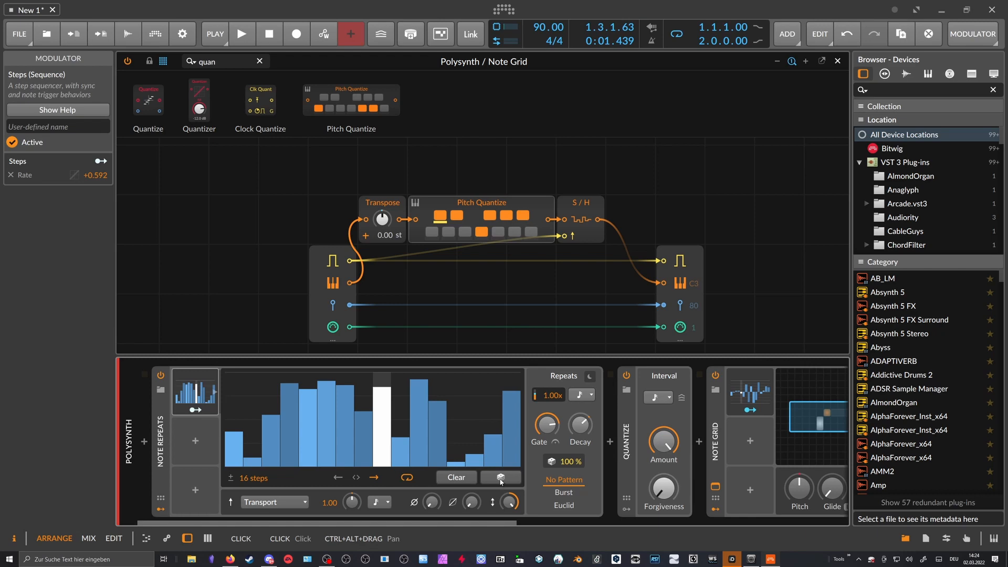
{"action": "left_click", "coordinate": [215, 393]}
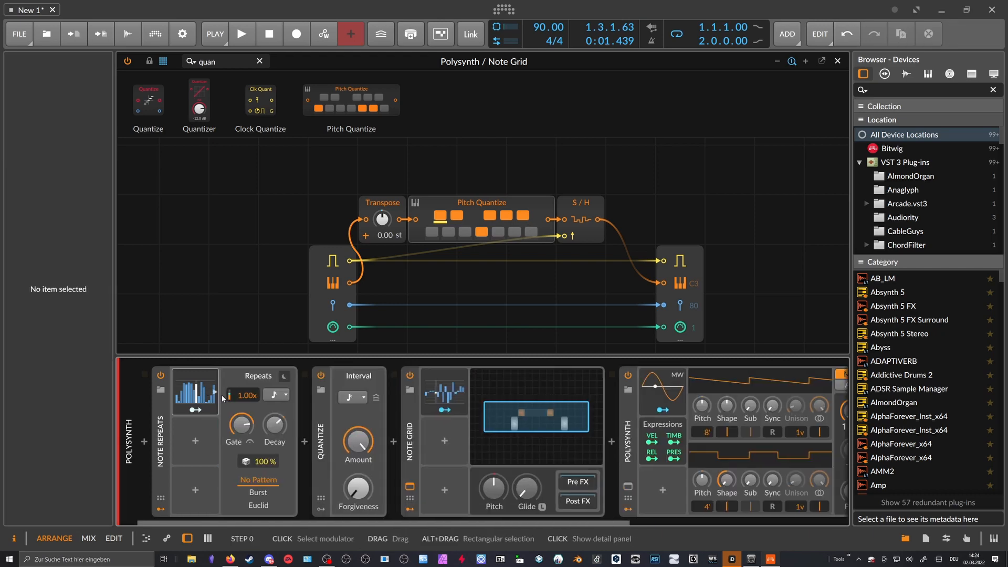
{"action": "left_click", "coordinate": [447, 394]}
{"action": "left_click", "coordinate": [755, 479]}
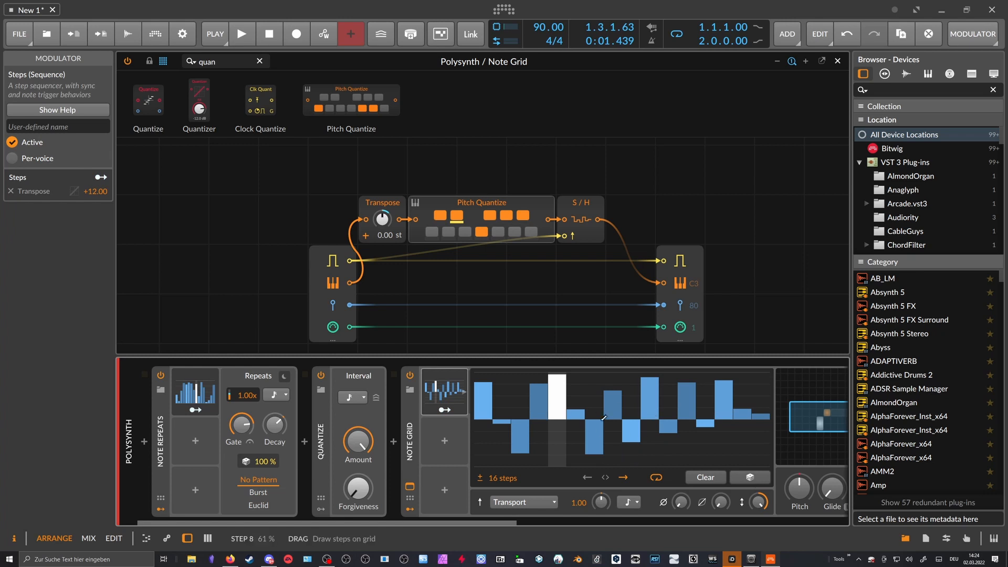
{"action": "left_click", "coordinate": [453, 392]}
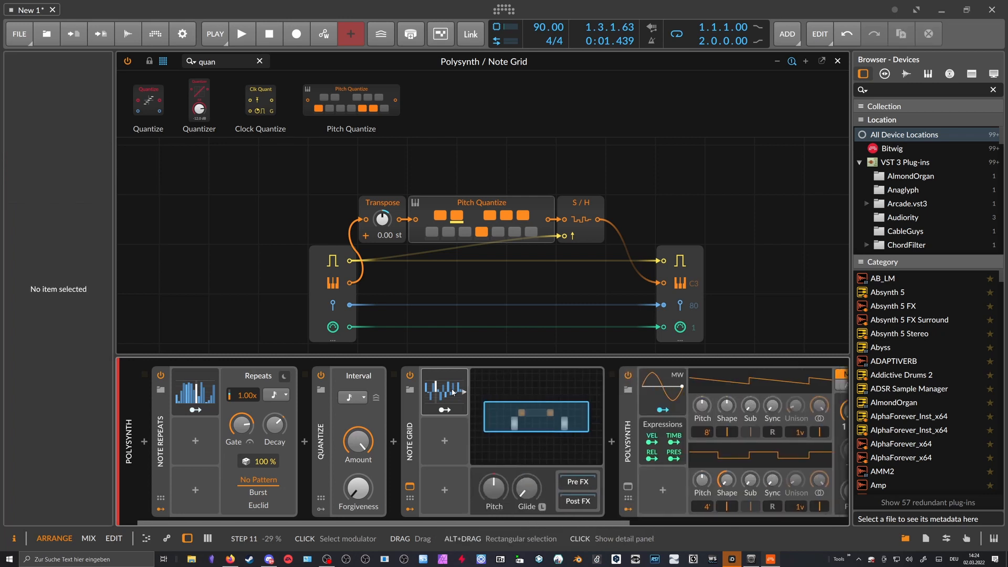
{"action": "left_click", "coordinate": [453, 392]}
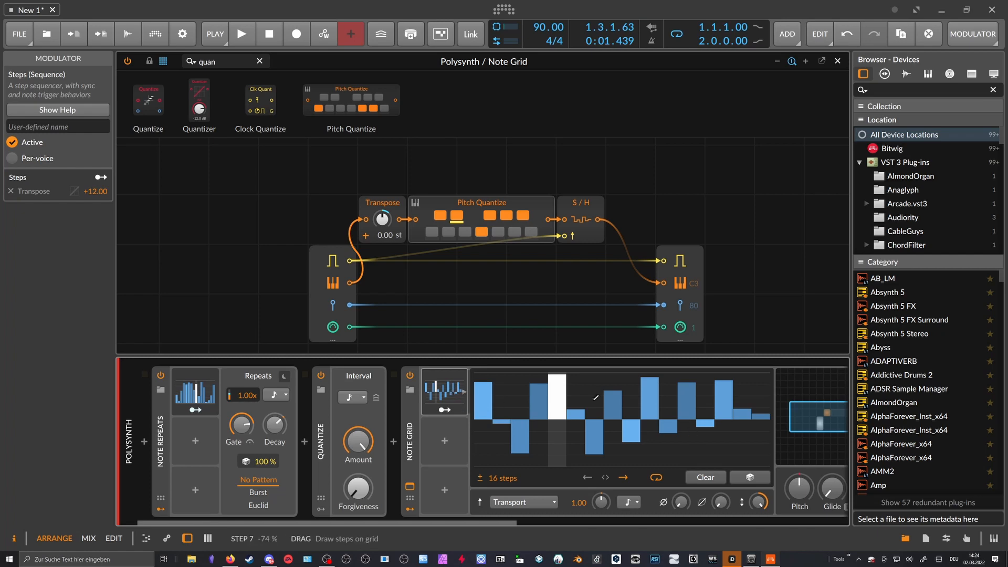
{"action": "left_click", "coordinate": [209, 386]}
{"action": "left_click", "coordinate": [204, 384]}
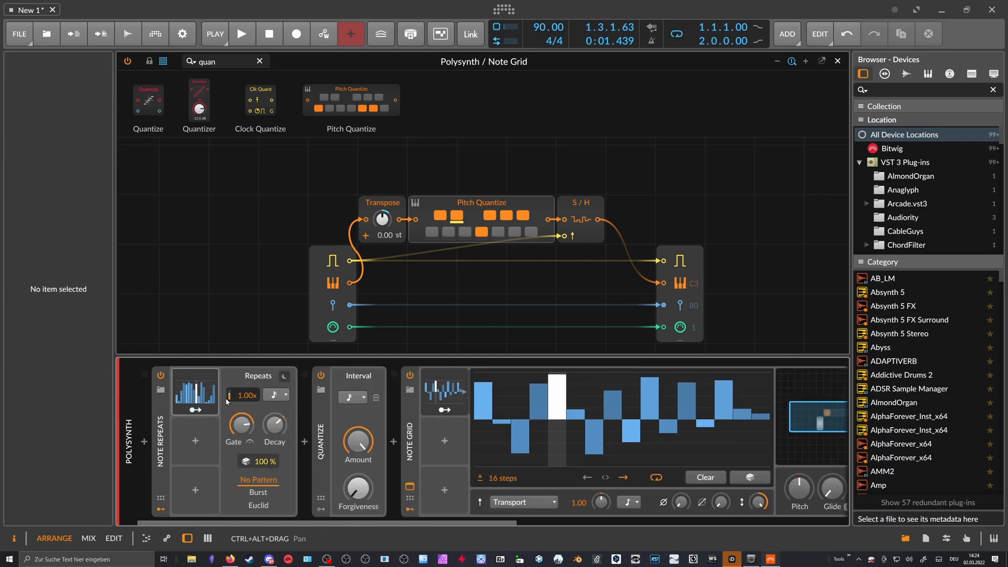
{"action": "left_click", "coordinate": [206, 397]}
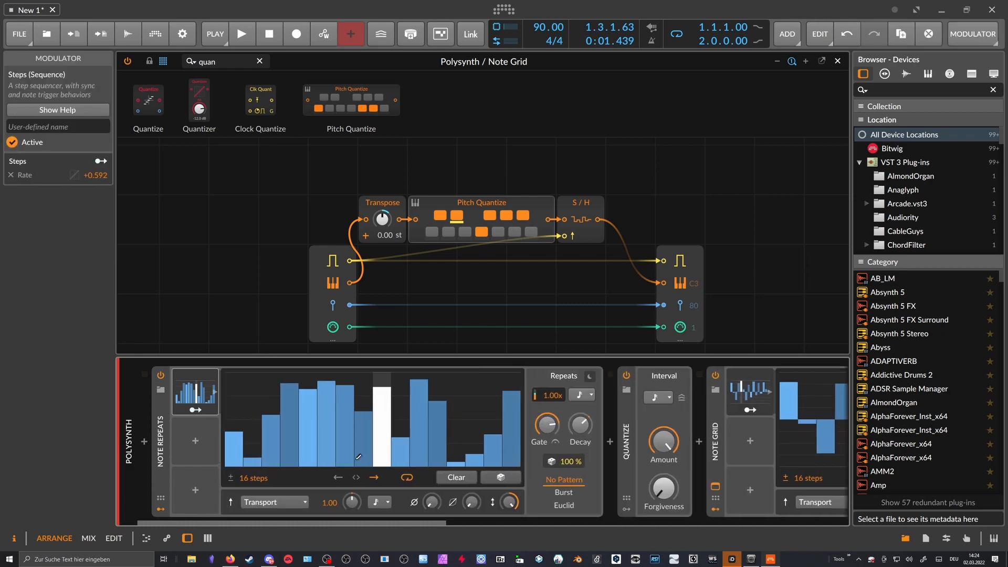
{"action": "left_click", "coordinate": [210, 394]}
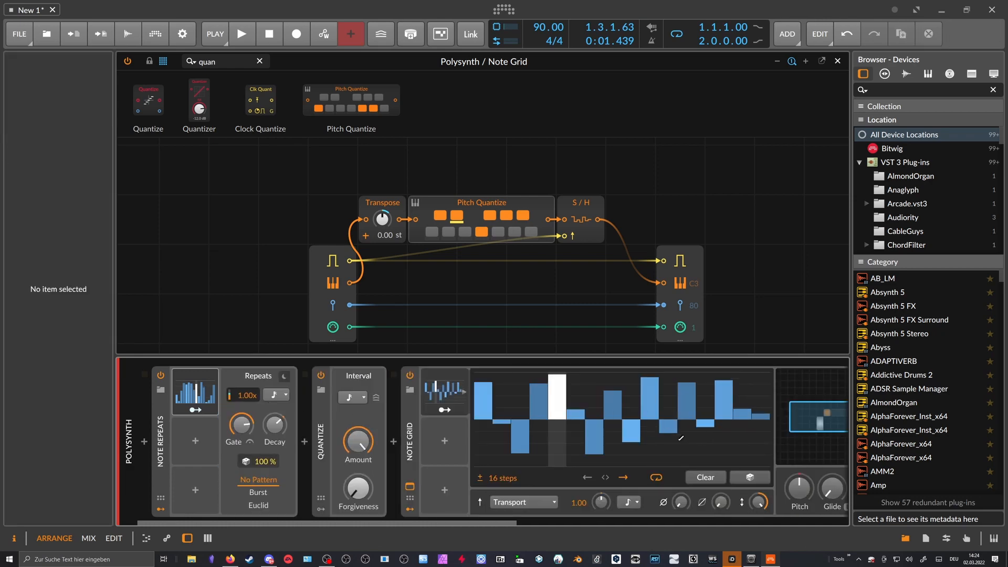
{"action": "left_click", "coordinate": [452, 397]}
Close the Note Grid editor and play the clip with Note Repeats' Steps editor open, then stop playback
{"action": "left_click", "coordinate": [837, 62]}
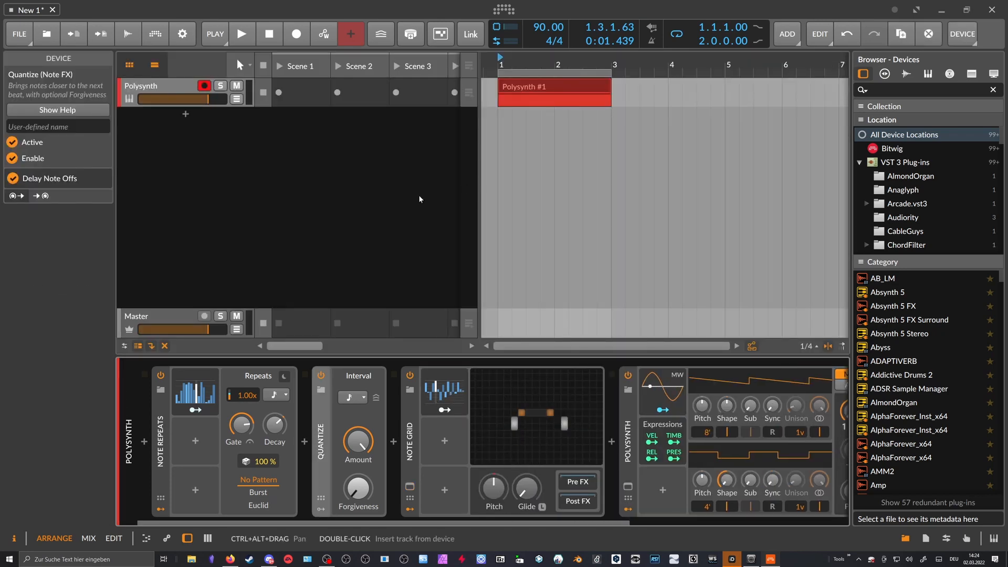
{"action": "key", "text": "space"}
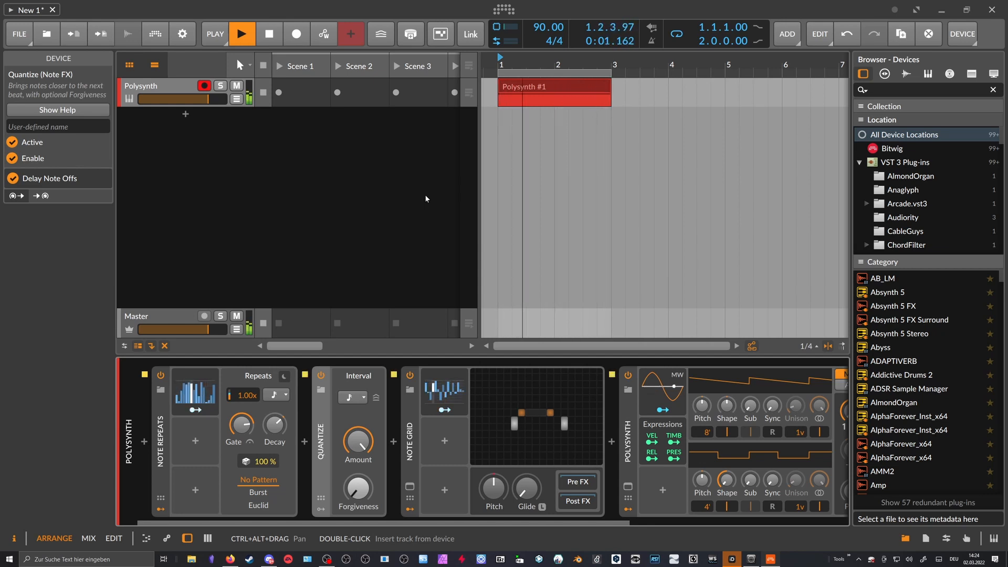
{"action": "left_click", "coordinate": [204, 388]}
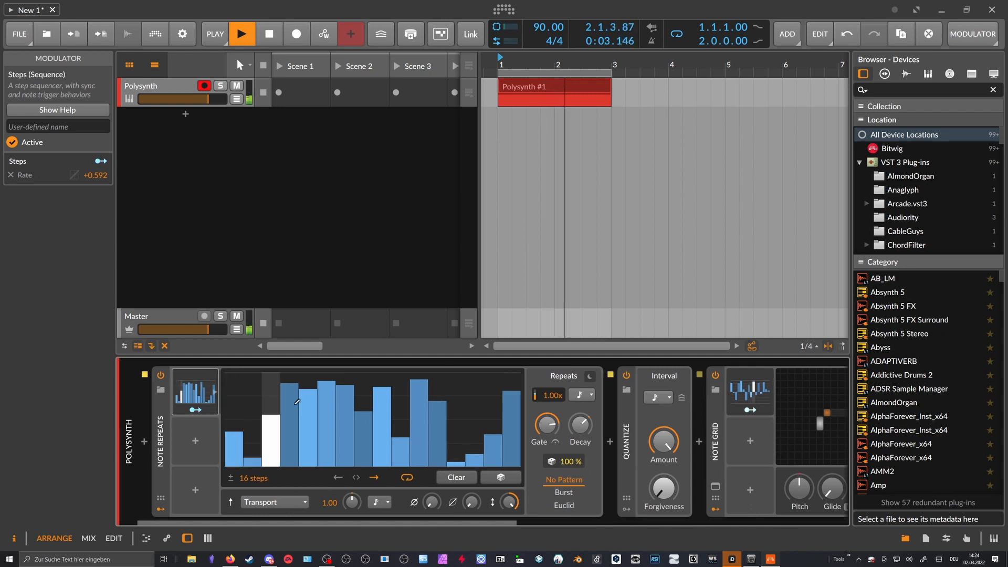
{"action": "key", "text": "space"}
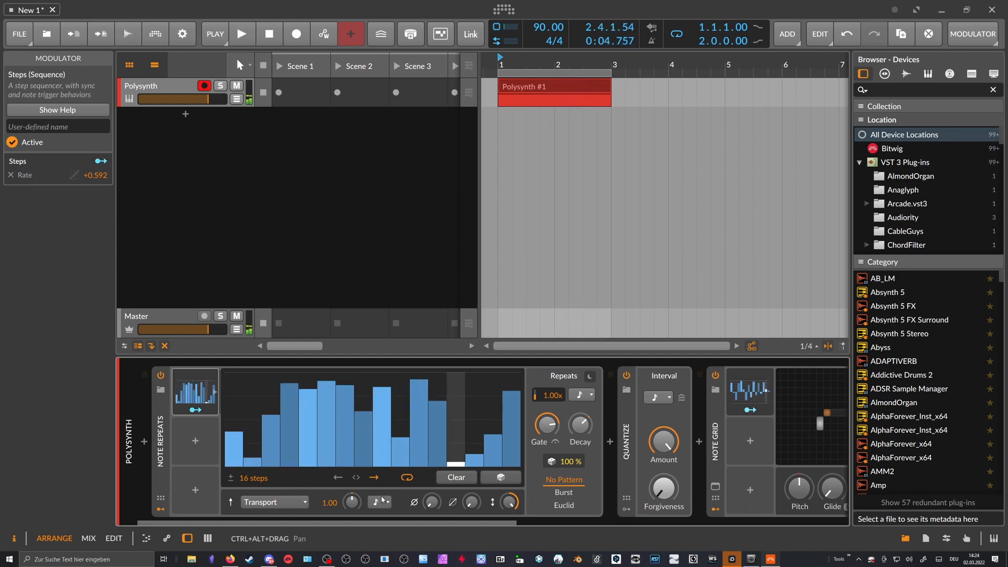
Check the time unit options of Note Repeats' Steps modulator, collapse its editor and play the clip again
{"action": "left_click", "coordinate": [379, 502]}
{"action": "left_click", "coordinate": [415, 293]}
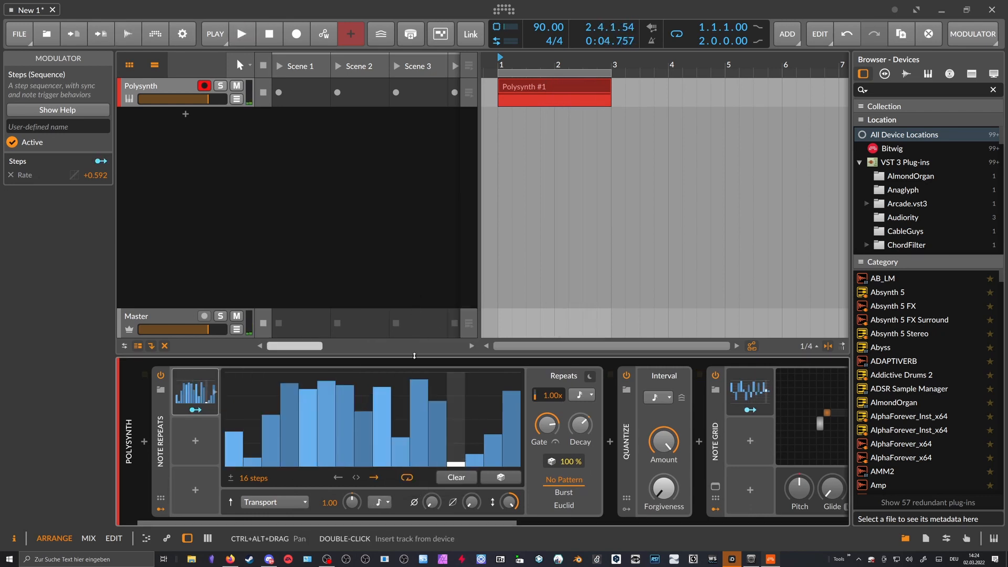
{"action": "left_click", "coordinate": [214, 399]}
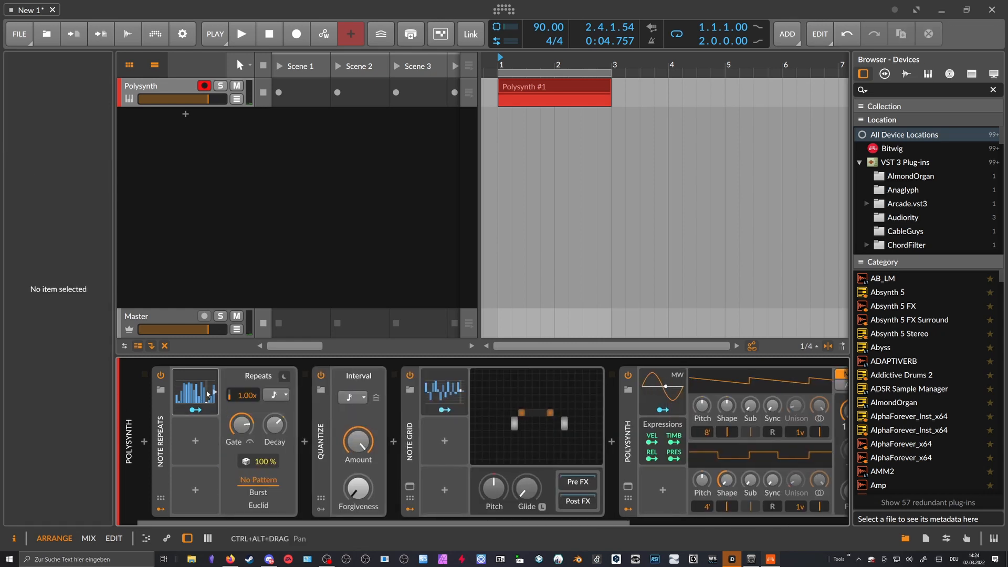
{"action": "key", "text": "space"}
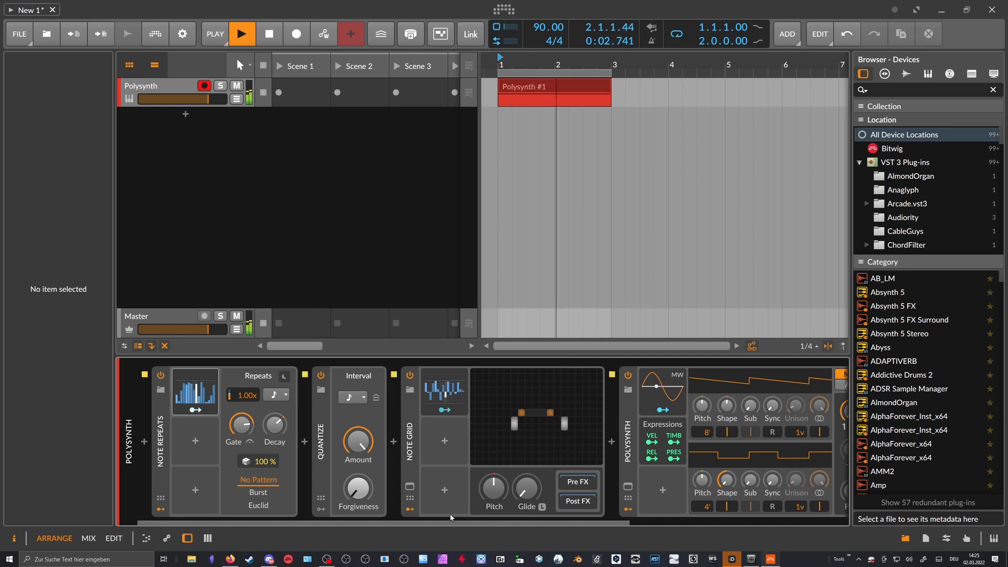
Set the Polysynth filter envelope's decay to about 53.6 % during playback, then stop playback
{"action": "left_click_drag", "start_coordinate": [463, 524], "coordinate": [683, 524]}
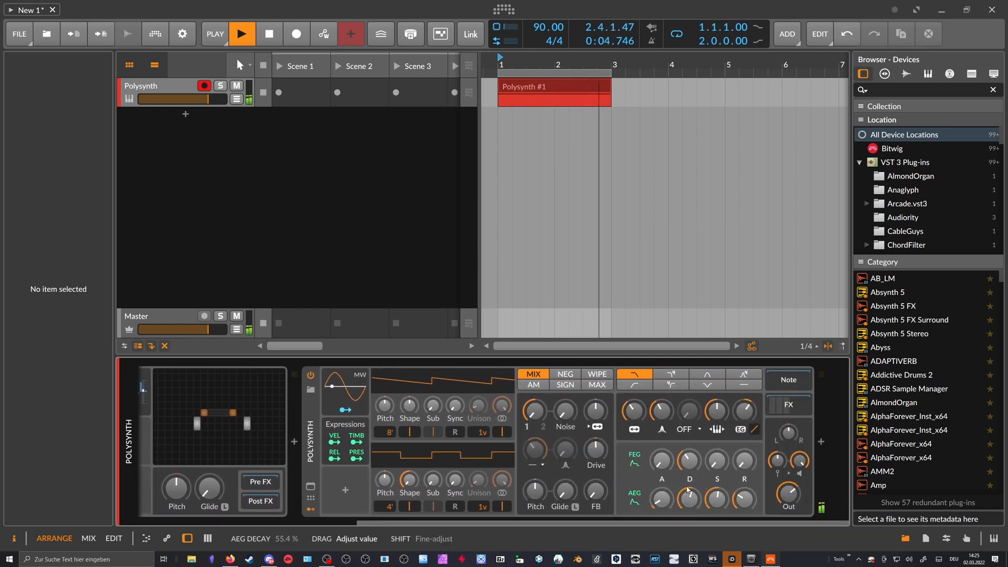
{"action": "left_click_drag", "start_coordinate": [689, 461], "coordinate": [689, 453]}
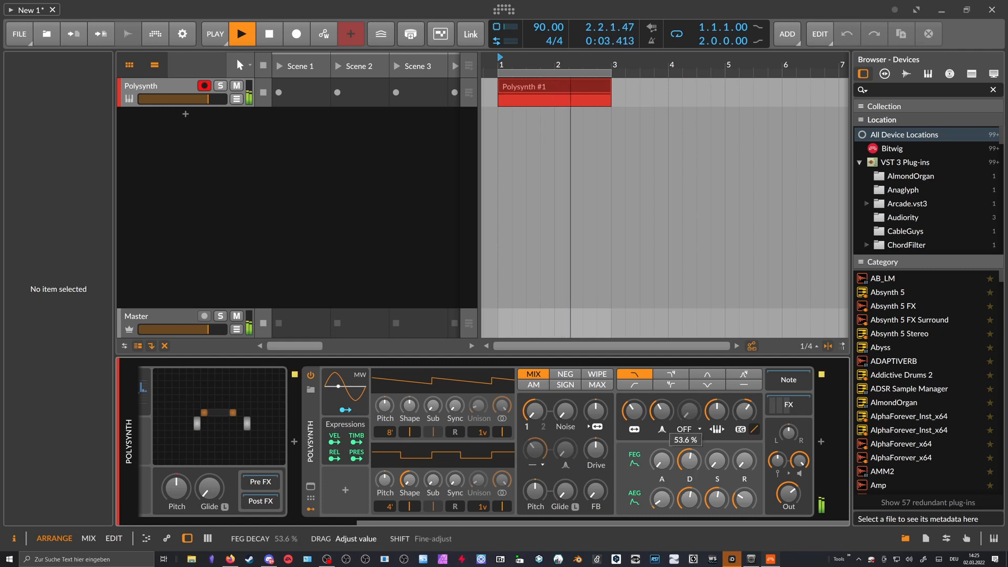
{"action": "scroll", "coordinate": [529, 511], "scroll_direction": "up", "scroll_amount": 5}
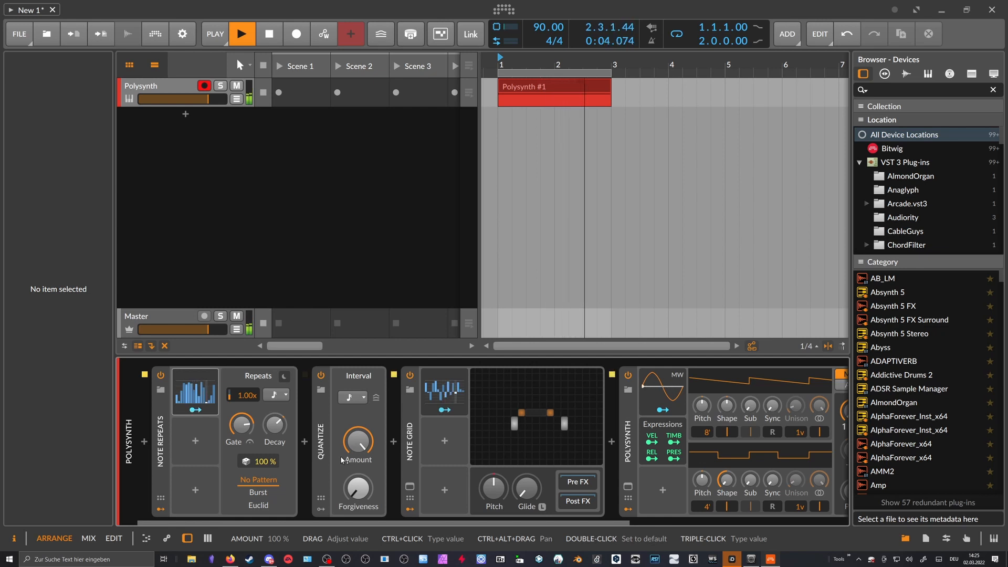
{"action": "key", "text": "space"}
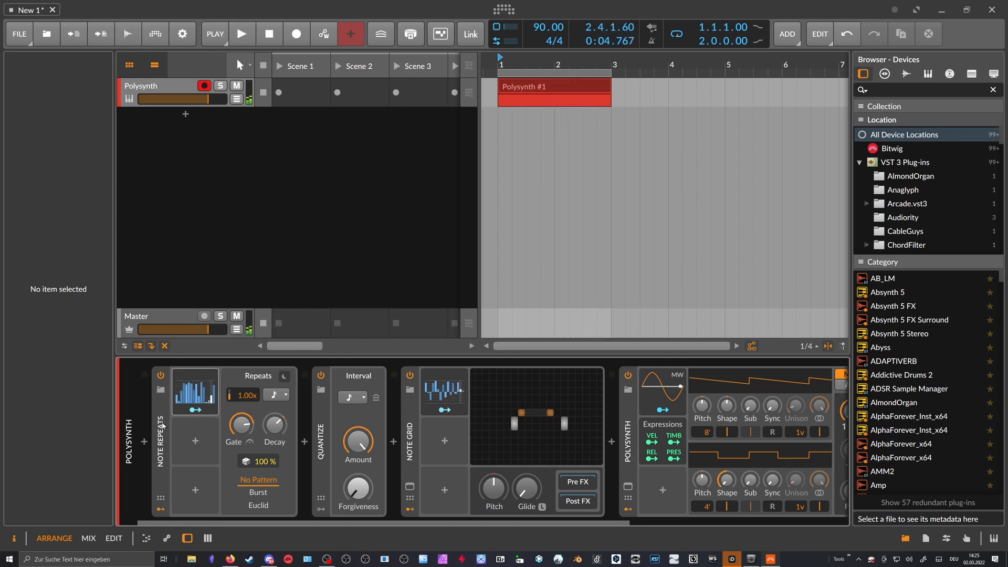
Move the Note Repeats and Quantize devices into the Note Grid's Pre FX chain
{"action": "left_click", "coordinate": [164, 402]}
{"action": "left_click_drag", "start_coordinate": [164, 402], "coordinate": [573, 486]}
{"action": "left_click_drag", "start_coordinate": [160, 441], "coordinate": [614, 415]}
{"action": "left_click", "coordinate": [329, 480]}
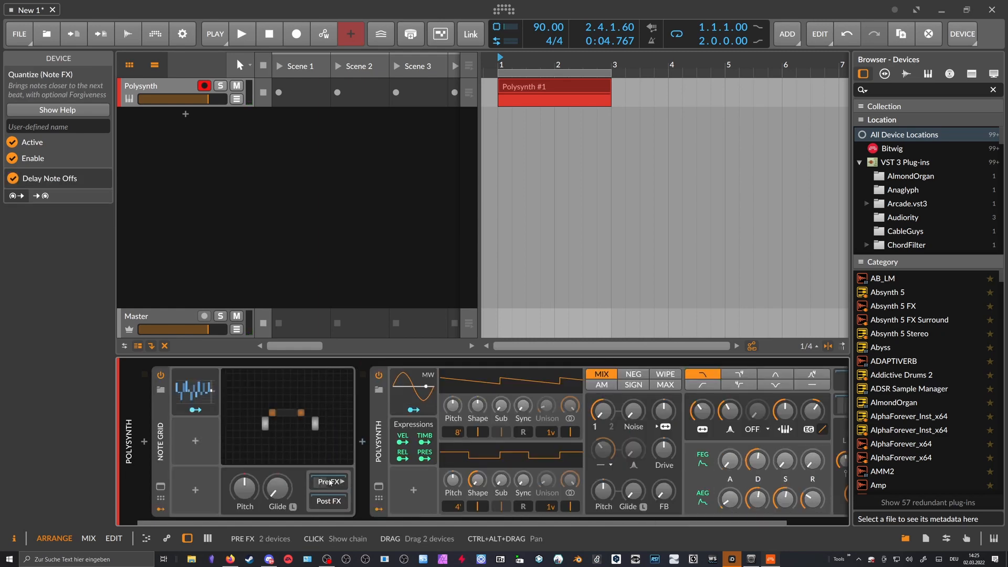
Rename the Note Grid device as Melody Generator
{"action": "left_click", "coordinate": [160, 498]}
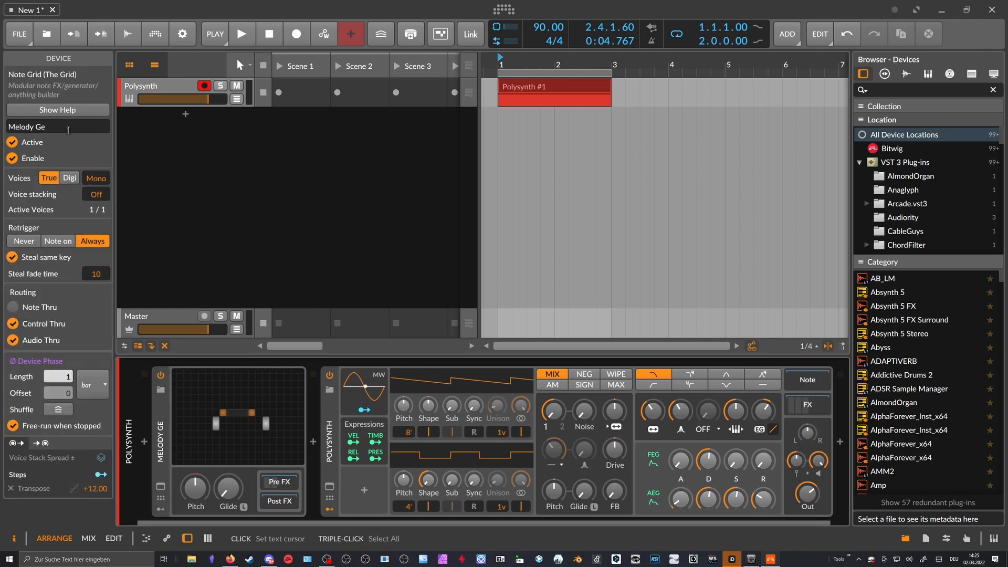
{"action": "left_click", "coordinate": [68, 127]}
{"action": "type", "text": "Melody Generator"}
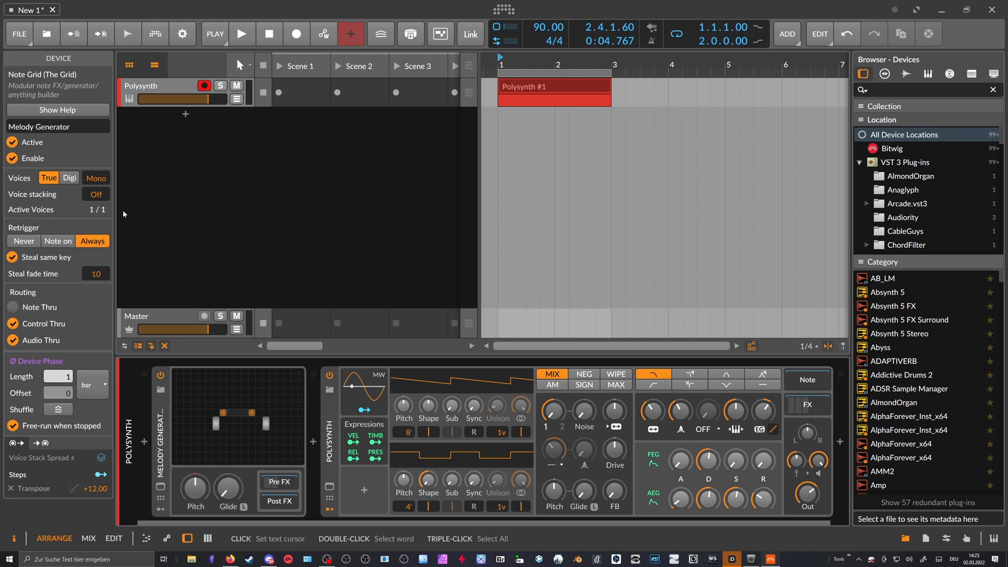
{"action": "left_click", "coordinate": [162, 426]}
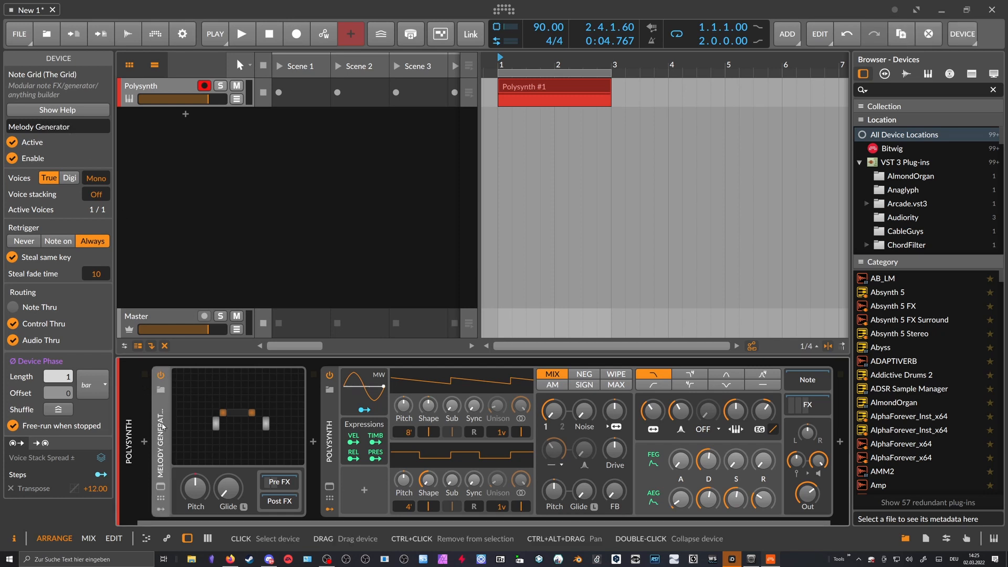
Show Melody Generator's Pre FX chain and add a preset page in its remote controls editor
{"action": "left_click", "coordinate": [283, 485]}
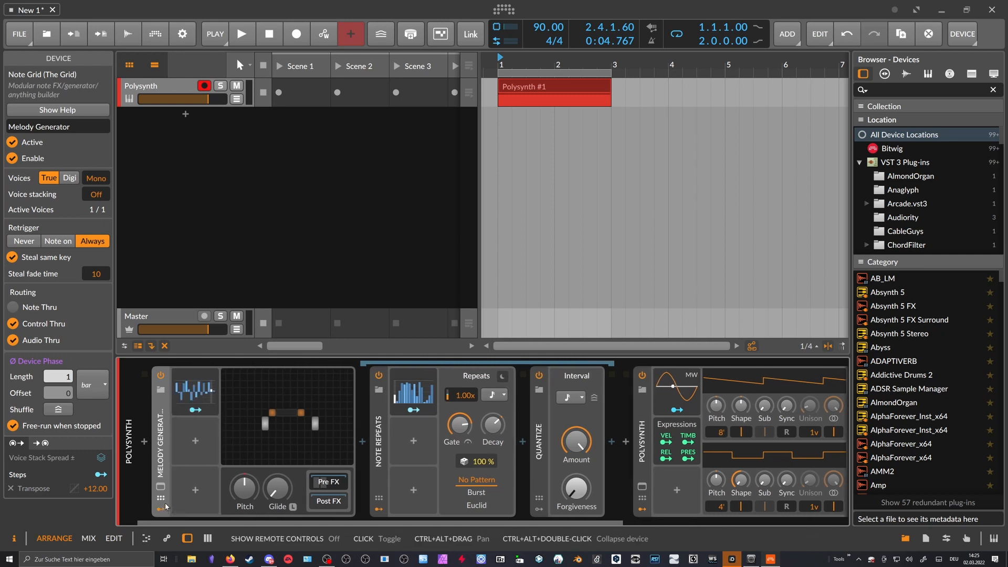
{"action": "left_click", "coordinate": [161, 497]}
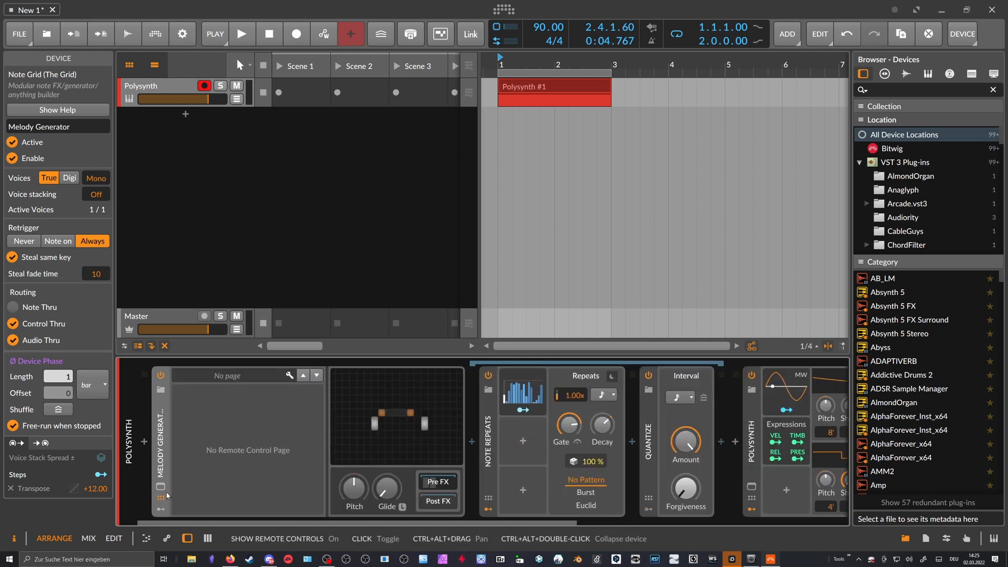
{"action": "left_click", "coordinate": [289, 376]}
{"action": "left_click", "coordinate": [199, 171]}
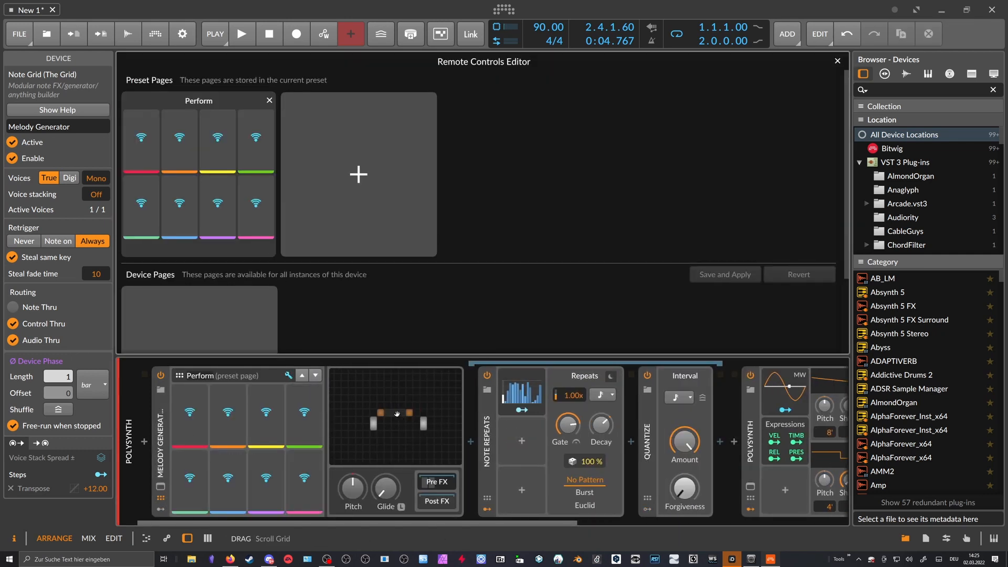
Move the Steps modulator from Note Repeats onto Melody Generator and hide the remote controls
{"action": "left_click", "coordinate": [522, 393]}
{"action": "left_click", "coordinate": [521, 392]}
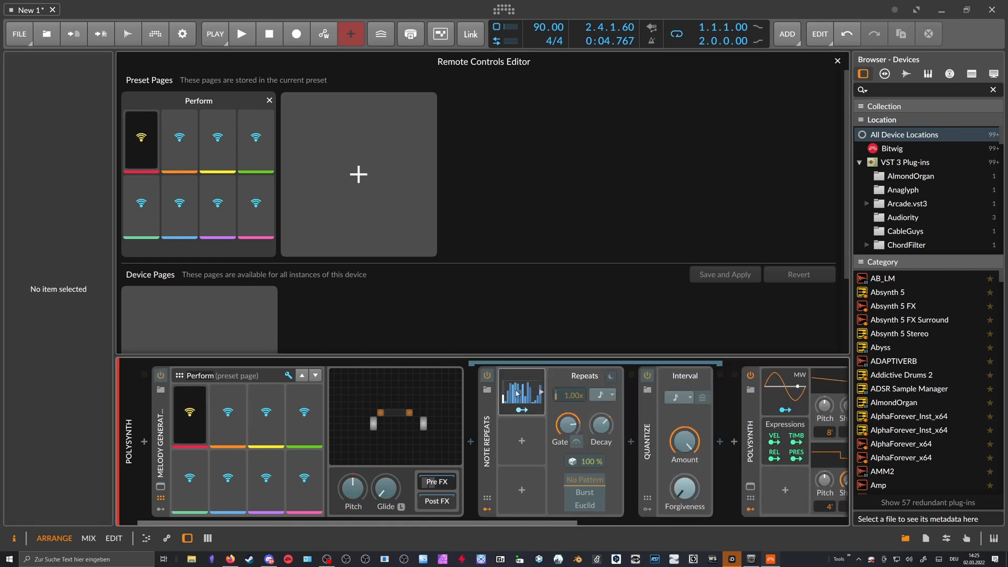
{"action": "left_click_drag", "start_coordinate": [522, 393], "coordinate": [321, 413]}
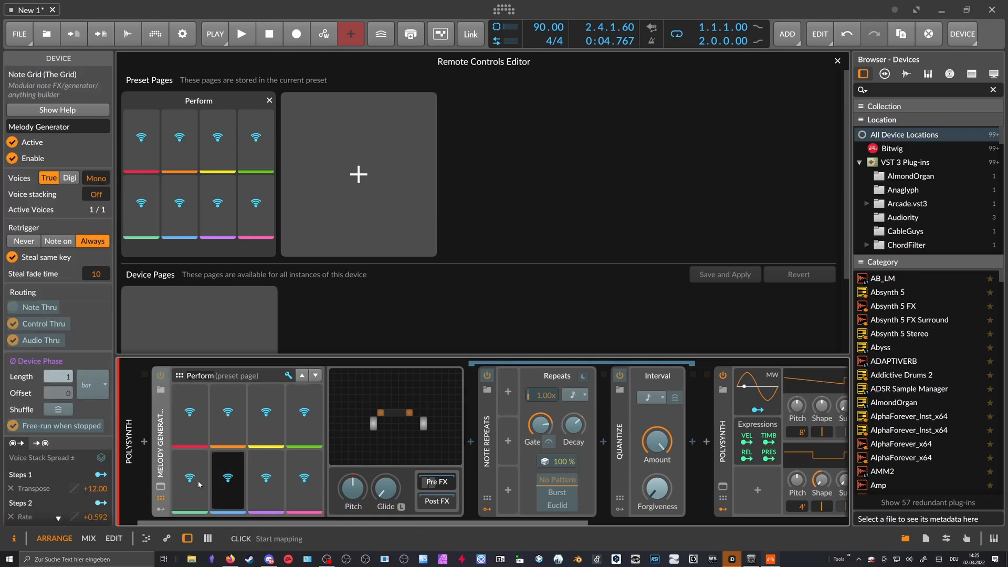
{"action": "left_click", "coordinate": [162, 499]}
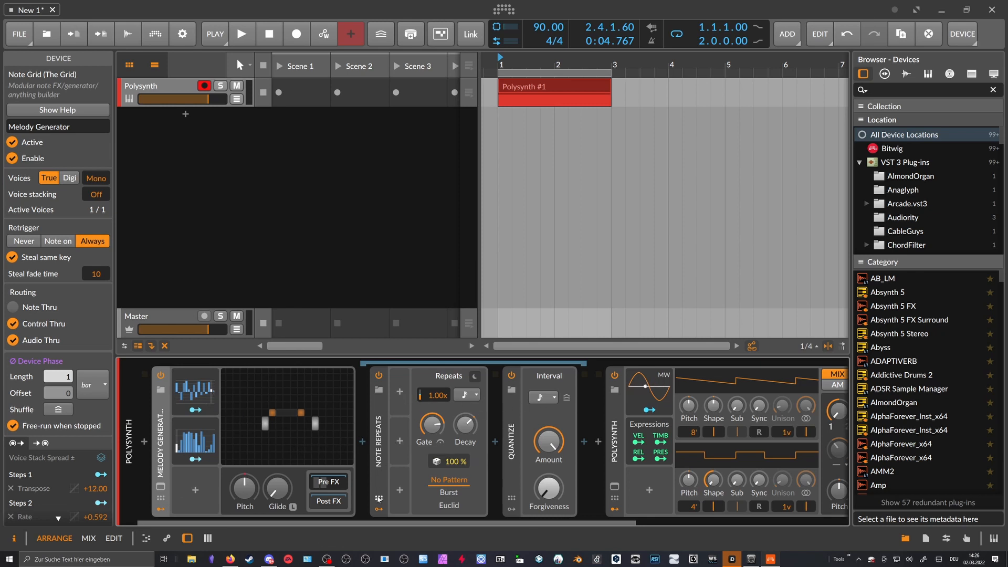
Name Melody Generator's transpose Steps modulator Pitches and its rate Steps modulator Gates, then collapse the step editor and the Pre FX chain
{"action": "left_click", "coordinate": [205, 383]}
{"action": "left_click", "coordinate": [214, 391]}
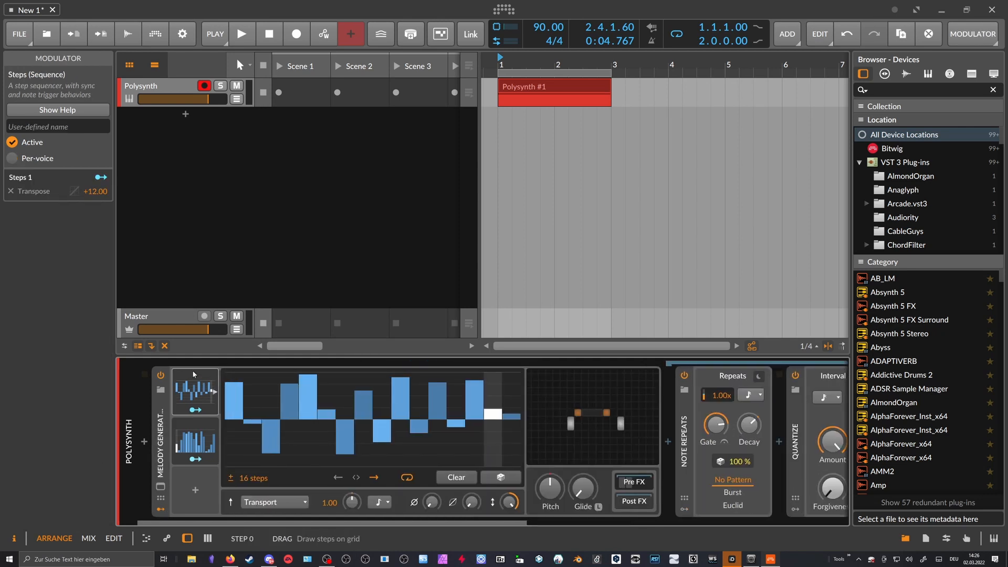
{"action": "left_click", "coordinate": [200, 411]}
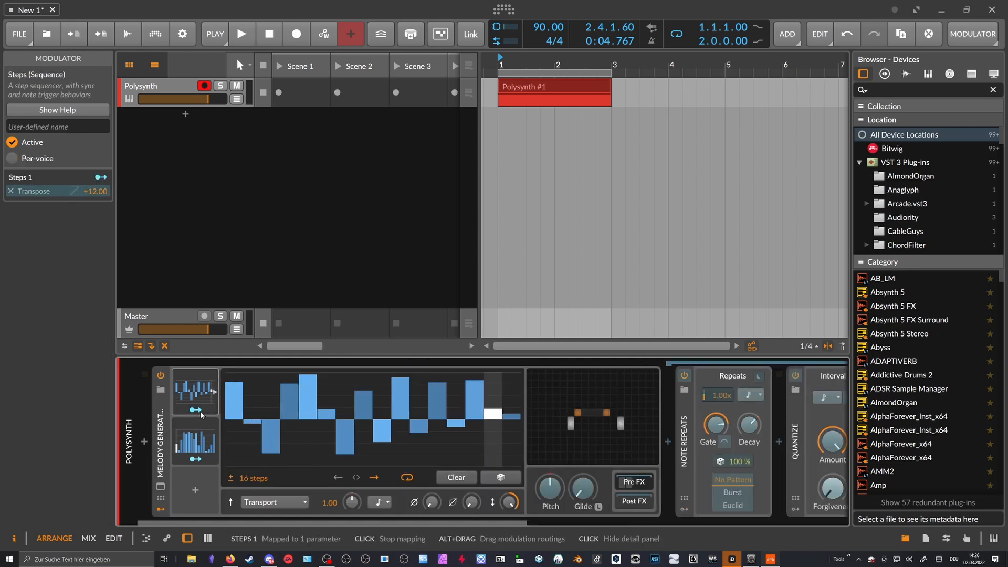
{"action": "left_click", "coordinate": [201, 412]}
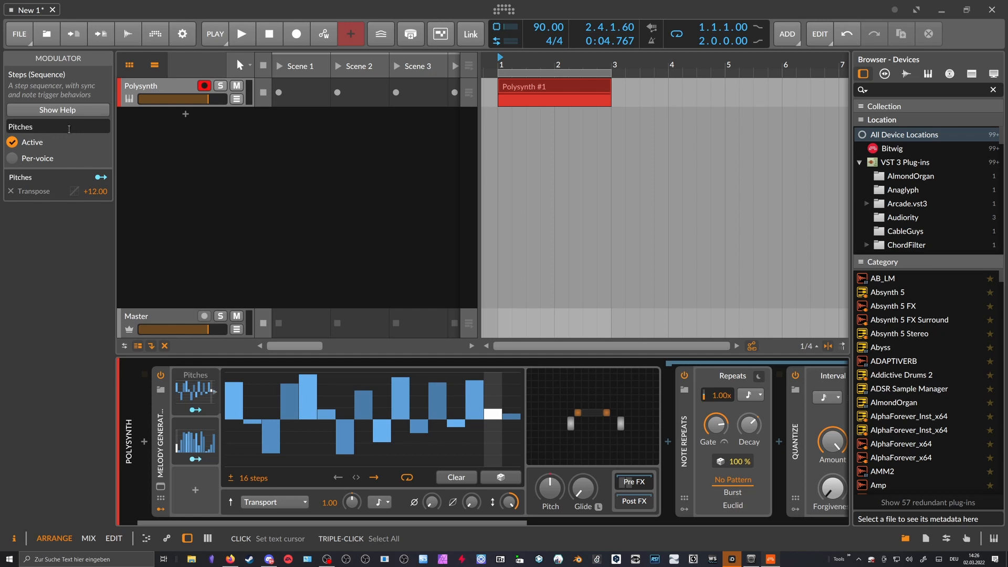
{"action": "left_click", "coordinate": [196, 442]}
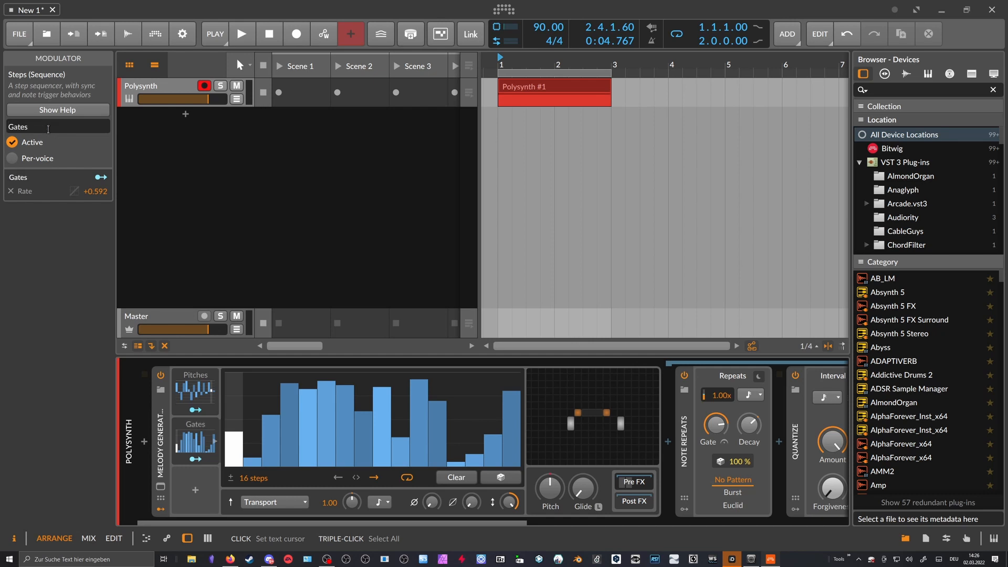
{"action": "left_click", "coordinate": [220, 447]}
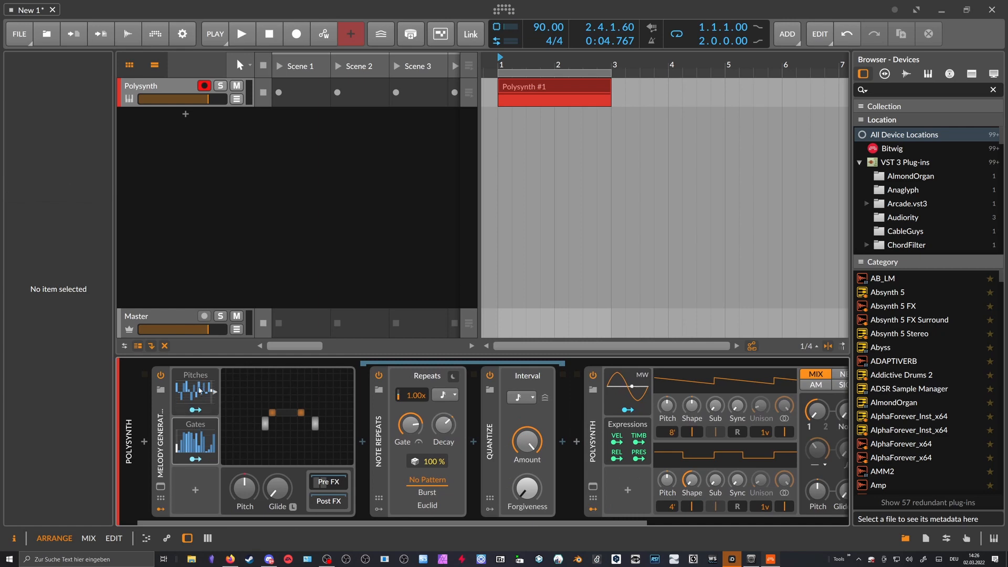
{"action": "left_click", "coordinate": [197, 390]}
{"action": "left_click", "coordinate": [195, 390]}
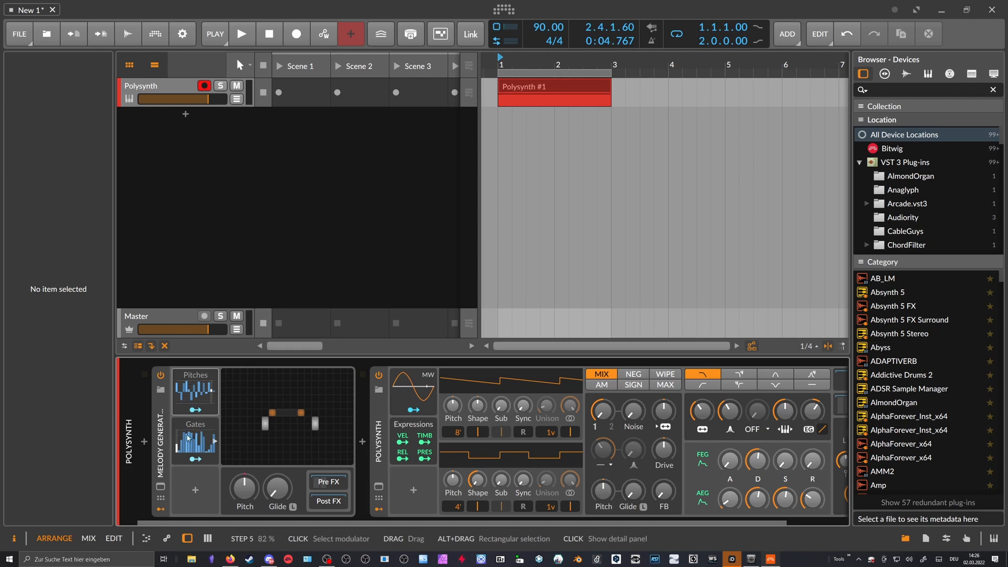
Save the Melody Generator device to the library as the preset Melody Generator (Note Grid) with category Note and no tags
{"action": "left_click", "coordinate": [162, 441]}
{"action": "right_click", "coordinate": [164, 443]}
{"action": "left_click", "coordinate": [221, 454]}
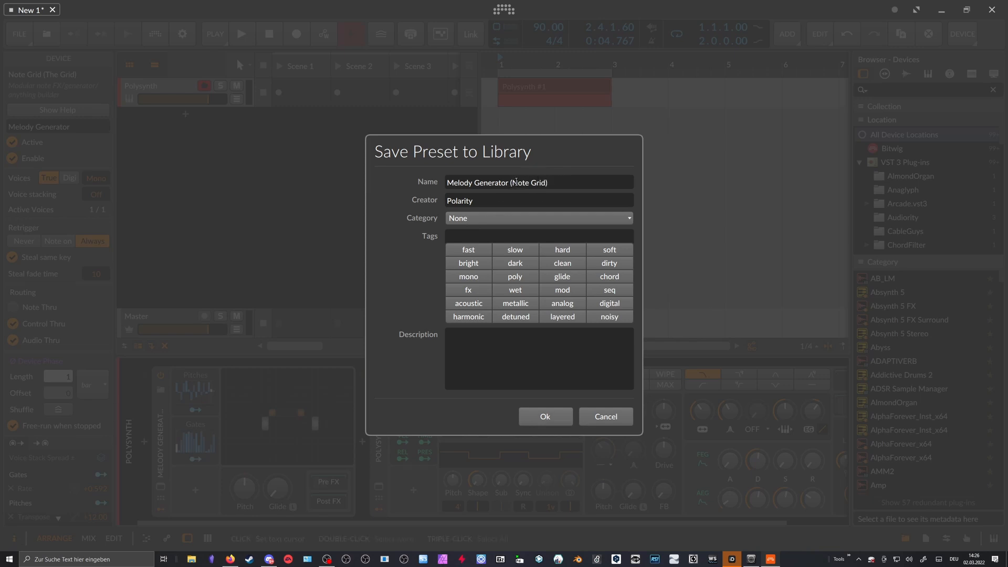
{"action": "left_click", "coordinate": [464, 223]}
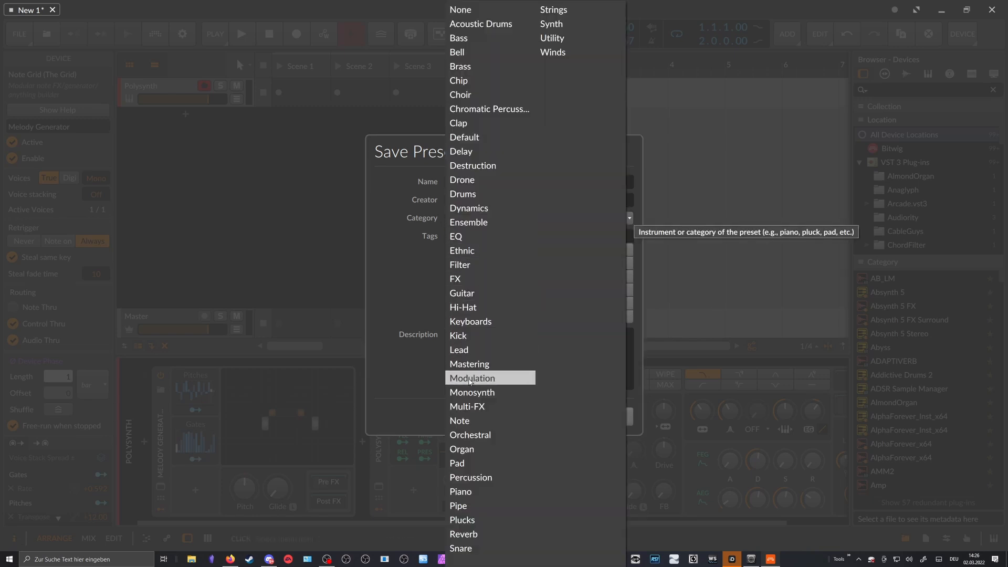
{"action": "left_click", "coordinate": [462, 421]}
{"action": "left_click", "coordinate": [503, 251]}
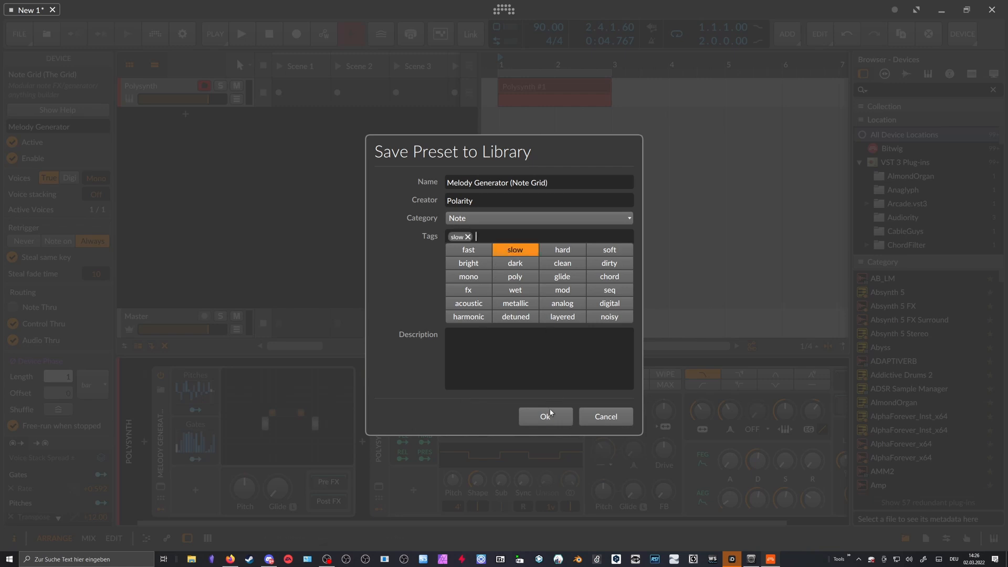
{"action": "left_click", "coordinate": [522, 255]}
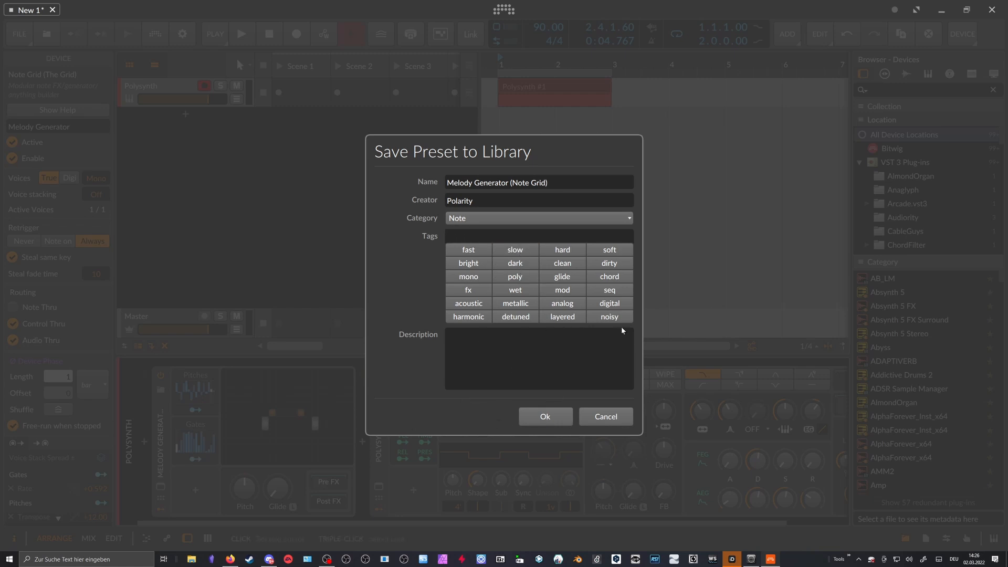
{"action": "left_click", "coordinate": [538, 418]}
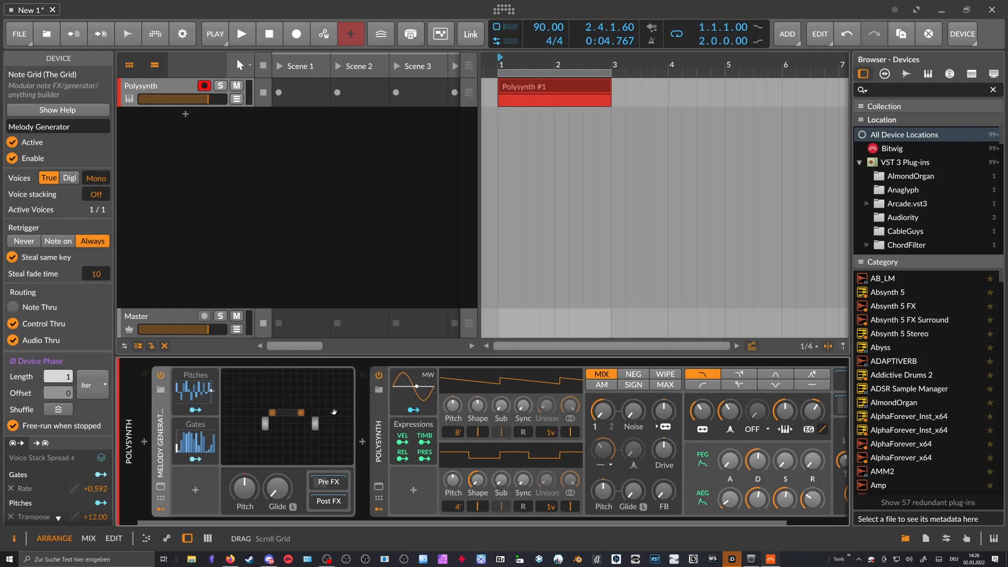
{"action": "left_click", "coordinate": [292, 254]}
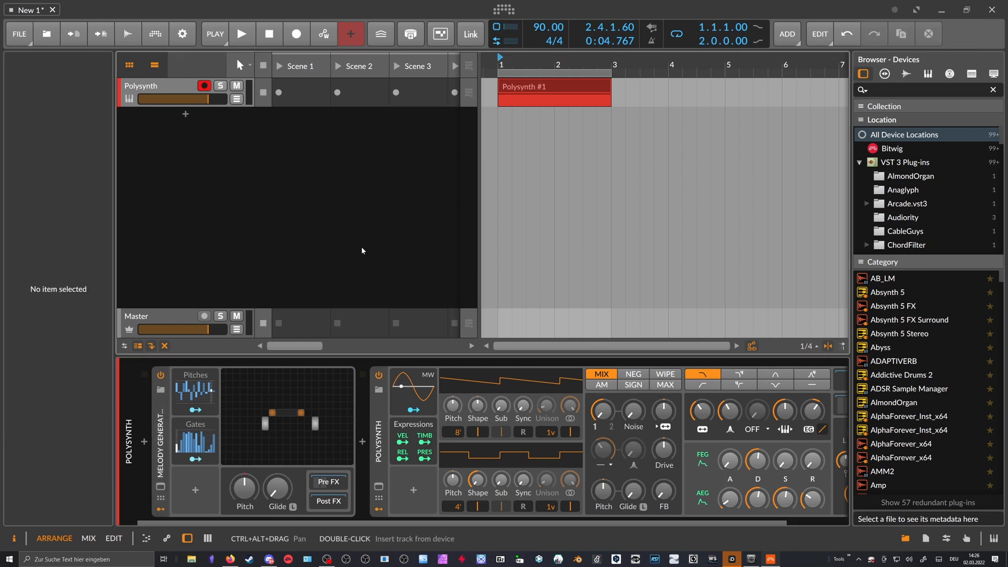
Start playback and extend both the arranger loop region and the Polysynth clip to four bars
{"action": "key", "text": "space"}
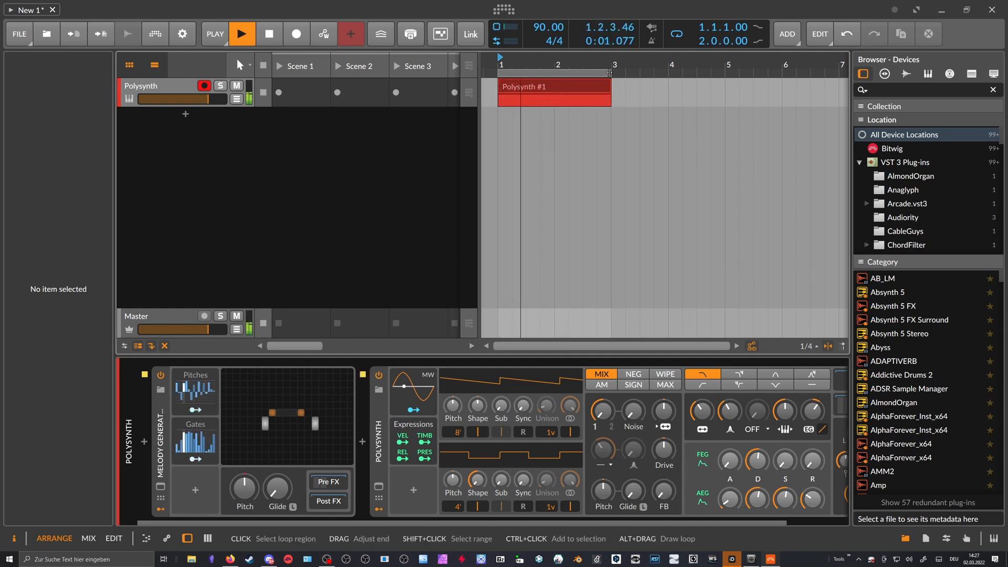
{"action": "left_click_drag", "start_coordinate": [610, 74], "coordinate": [723, 83]}
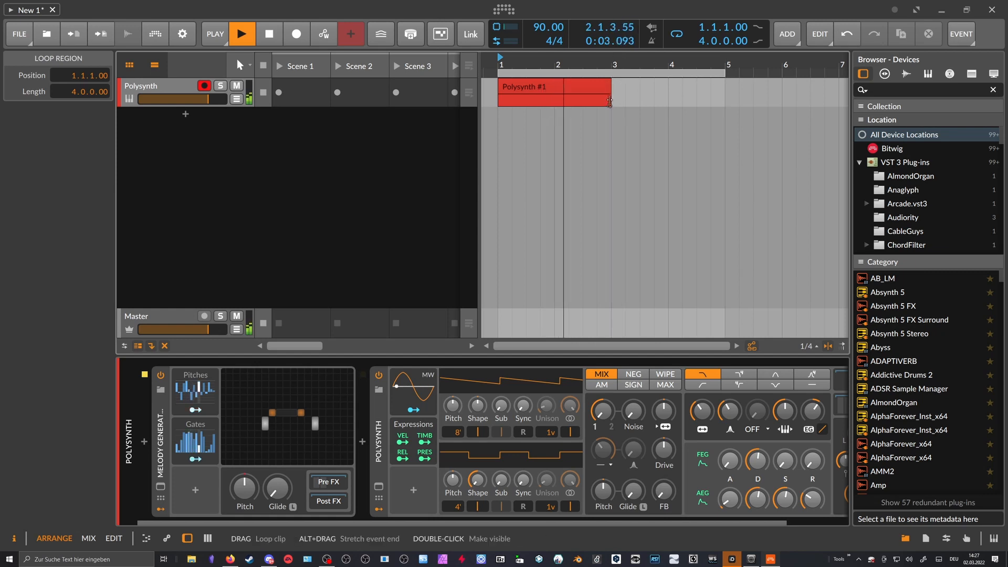
{"action": "left_click_drag", "start_coordinate": [610, 87], "coordinate": [725, 87]}
{"action": "left_click", "coordinate": [407, 175]}
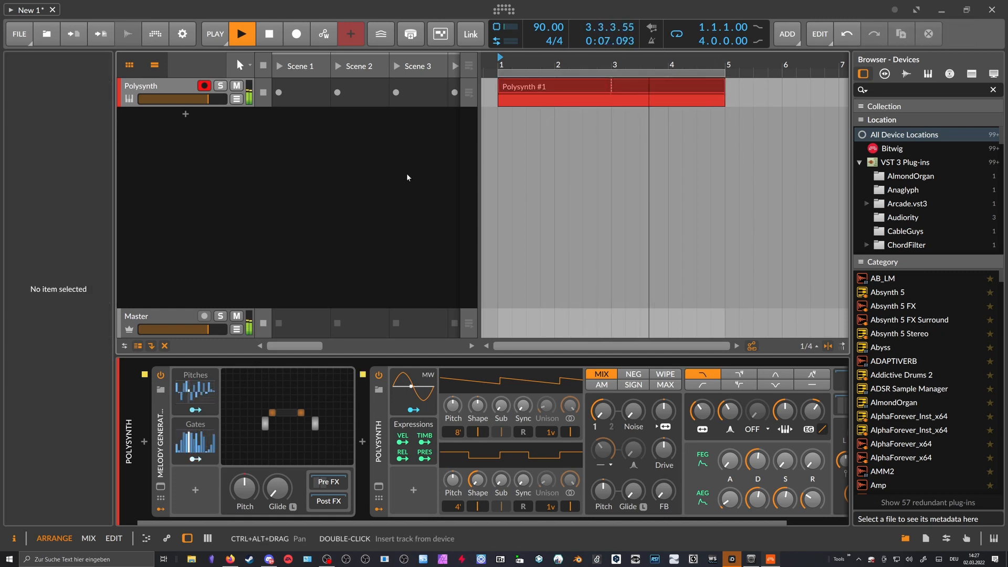
Set the Polysynth device's output level to about -1.6 dB and stop playback
{"action": "left_click_drag", "start_coordinate": [482, 522], "coordinate": [546, 517]}
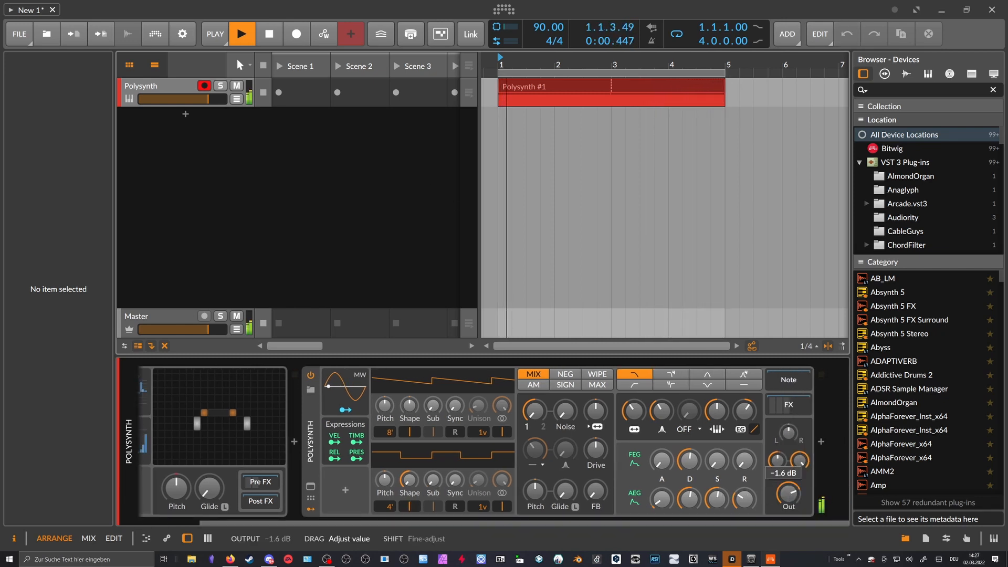
{"action": "left_click_drag", "start_coordinate": [789, 494], "coordinate": [789, 492]}
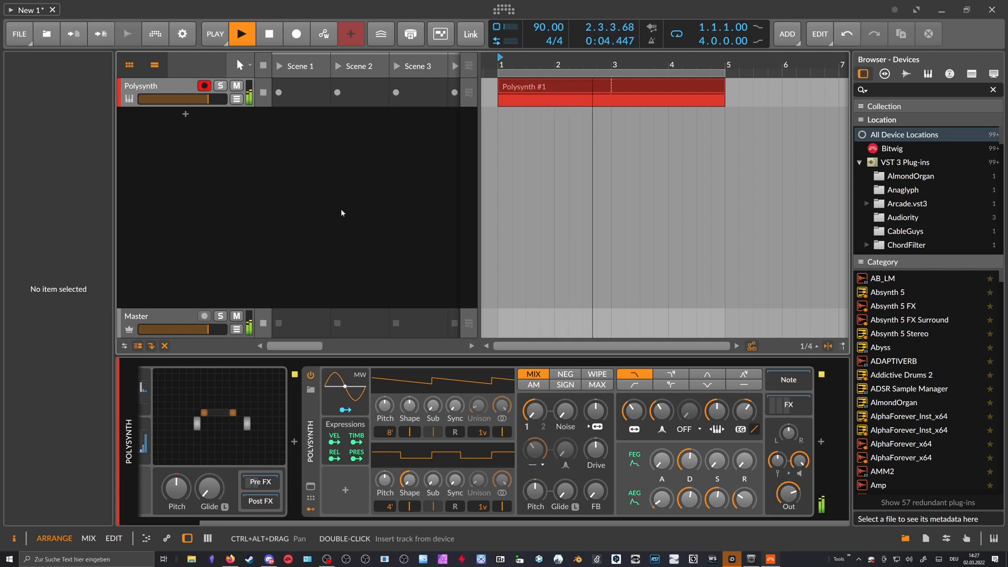
{"action": "key", "text": "space"}
Disarm the Polysynth track for recording and mute it
{"action": "left_click", "coordinate": [205, 85]}
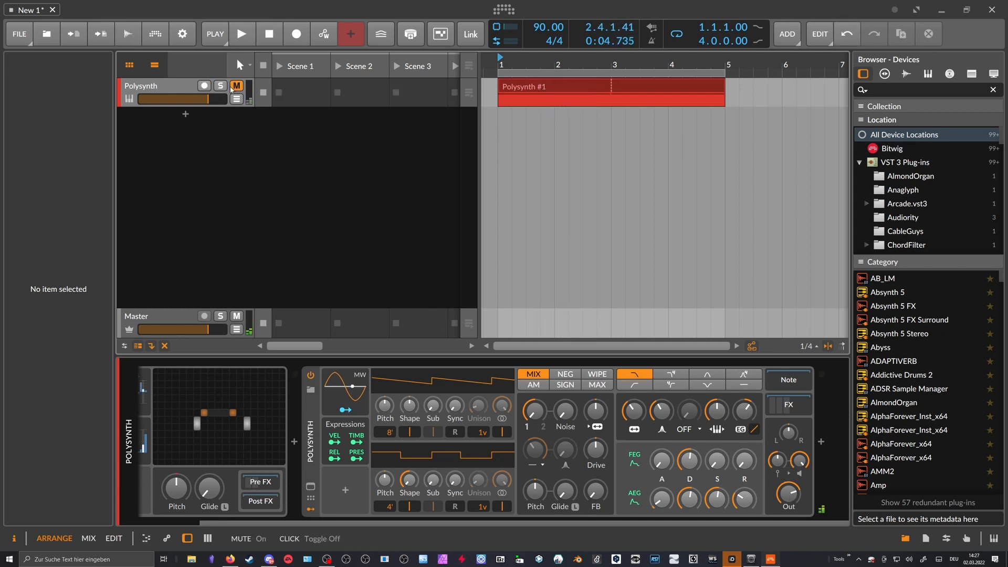
{"action": "left_click", "coordinate": [237, 86]}
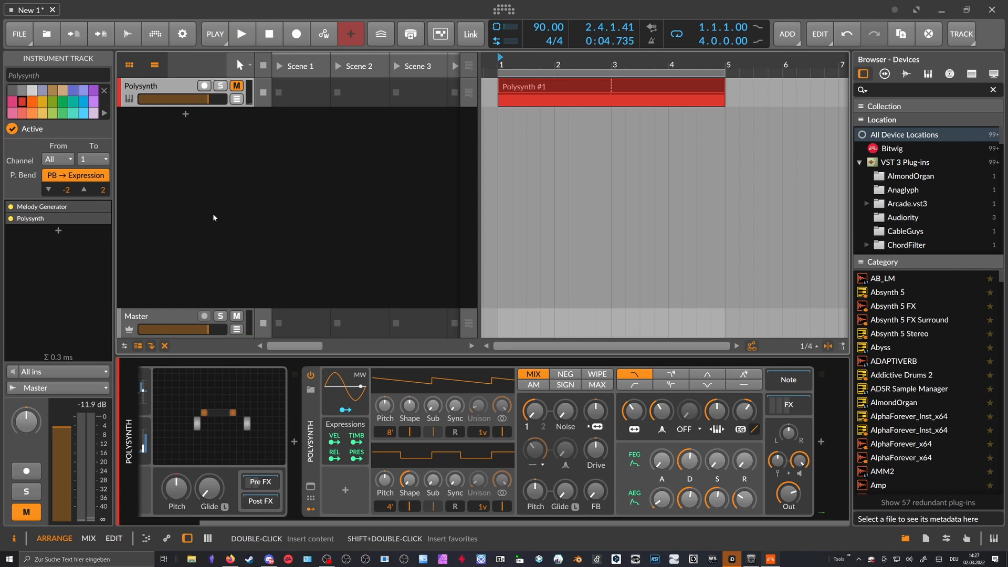
Create a second instrument track and load the Note Grid preset Circle Of Fifths onto it
{"action": "double_click", "coordinate": [184, 125]}
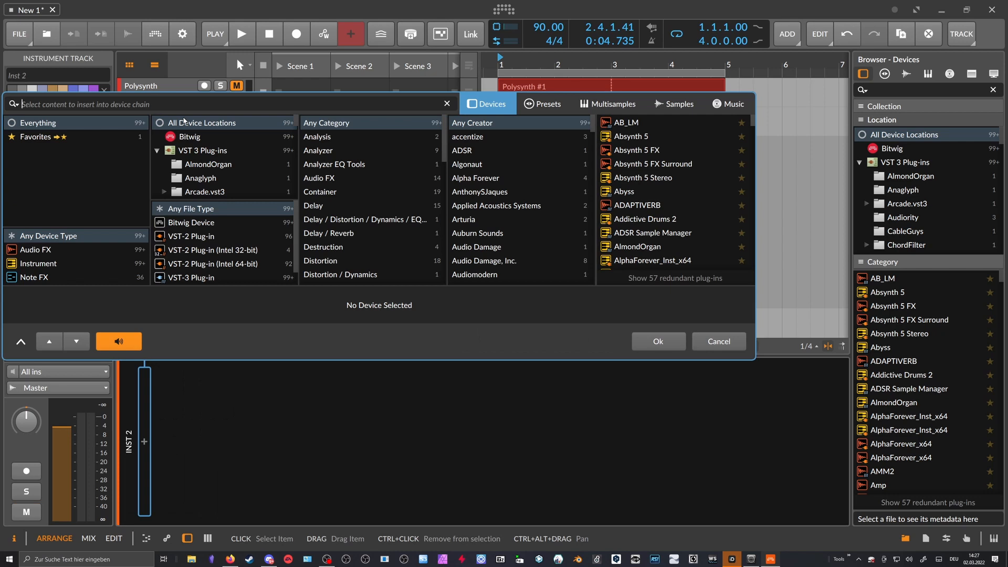
{"action": "type", "text": "circle"}
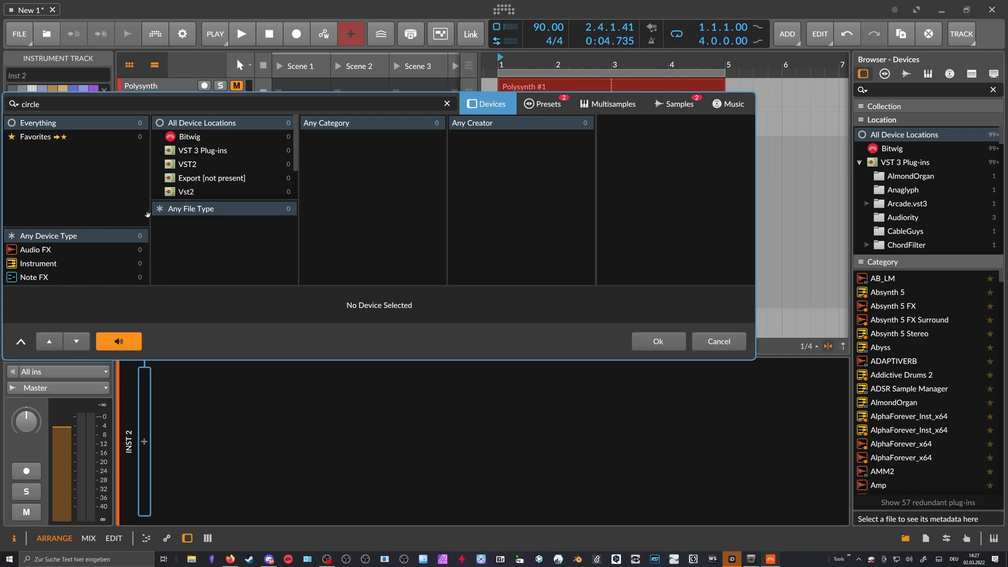
{"action": "left_click", "coordinate": [576, 102]}
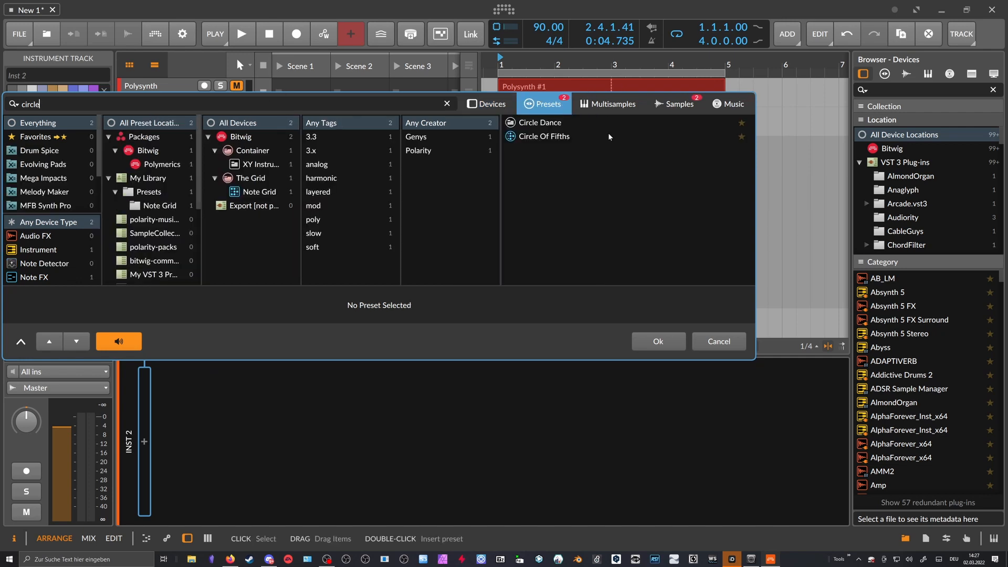
{"action": "left_click", "coordinate": [563, 138]}
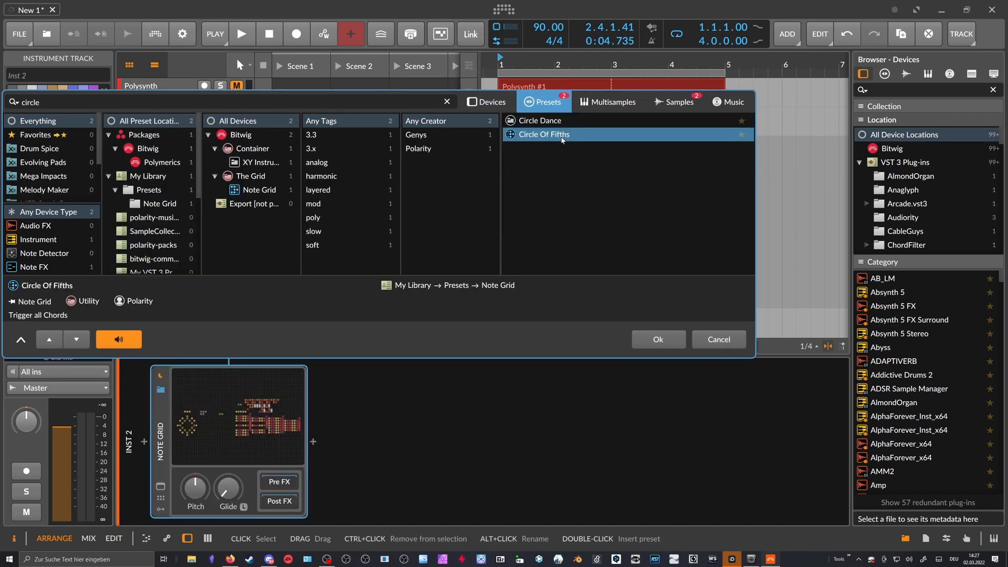
{"action": "double_click", "coordinate": [563, 135]}
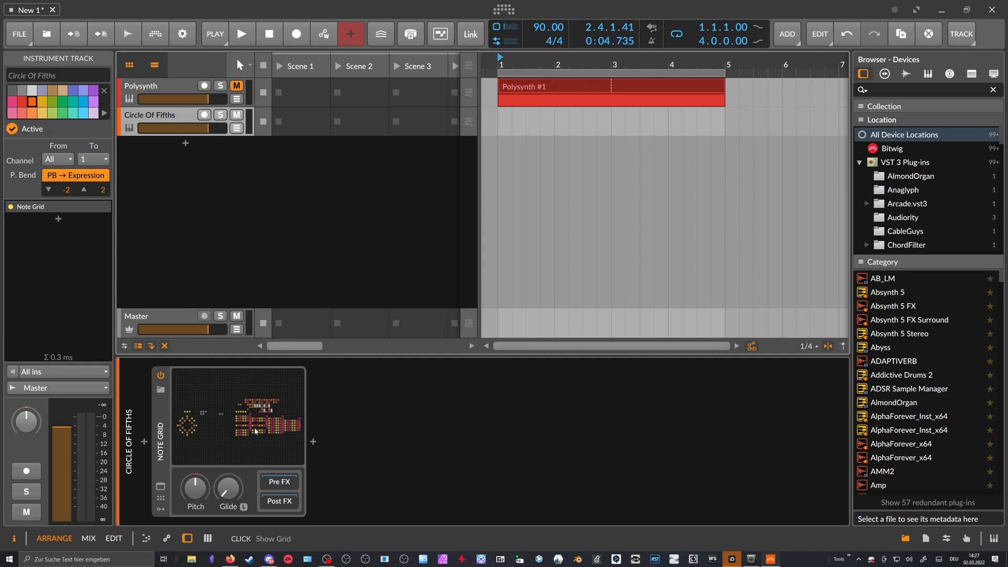
Add Bitwig's Polysynth instrument after the Circle Of Fifths Note Grid on the second track
{"action": "left_click", "coordinate": [313, 441]}
{"action": "type", "text": "poly"}
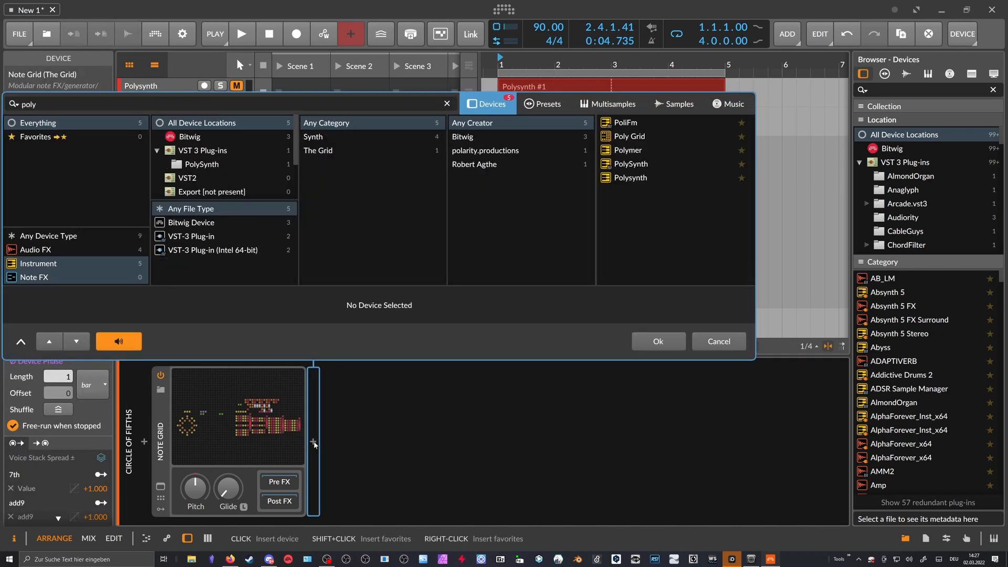
{"action": "key", "text": "Down"}
{"action": "key", "text": "Down"}
{"action": "key", "text": "Down"}
{"action": "key", "text": "Down"}
{"action": "key", "text": "Return"}
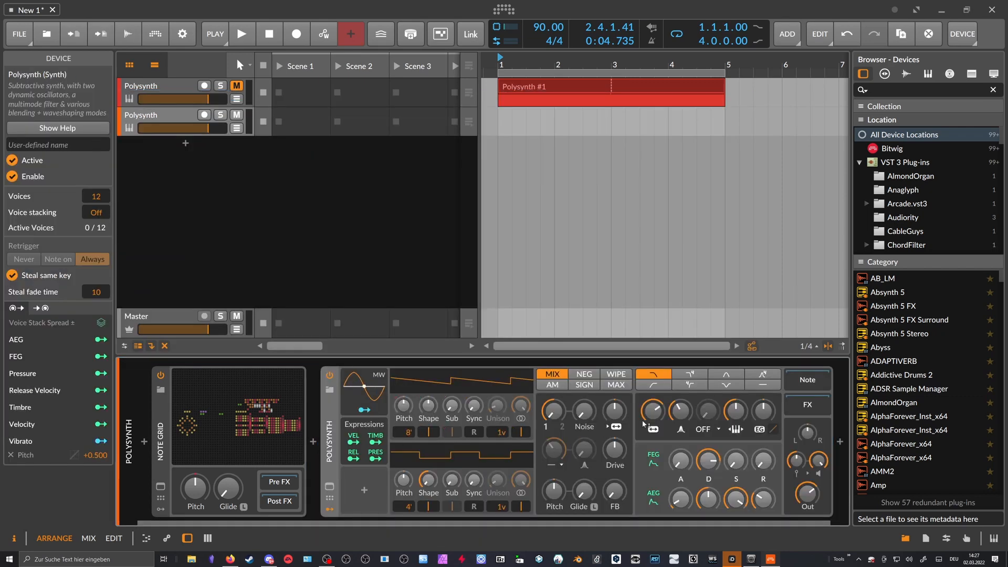
Shape the new Polysynth with a lower filter cutoff, 16 unison voices on oscillator 1 and slower filter and amp envelope attacks
{"action": "left_click_drag", "start_coordinate": [652, 414], "coordinate": [652, 441]}
{"action": "left_click_drag", "start_coordinate": [578, 523], "coordinate": [602, 523]}
{"action": "left_click_drag", "start_coordinate": [482, 432], "coordinate": [482, 388]}
{"action": "left_click_drag", "start_coordinate": [662, 463], "coordinate": [661, 456]}
{"action": "left_click_drag", "start_coordinate": [661, 500], "coordinate": [661, 496]}
Add ValhallaSupermassive to the new Polysynth's FX chain and close the plug-in window
{"action": "left_click", "coordinate": [818, 447]}
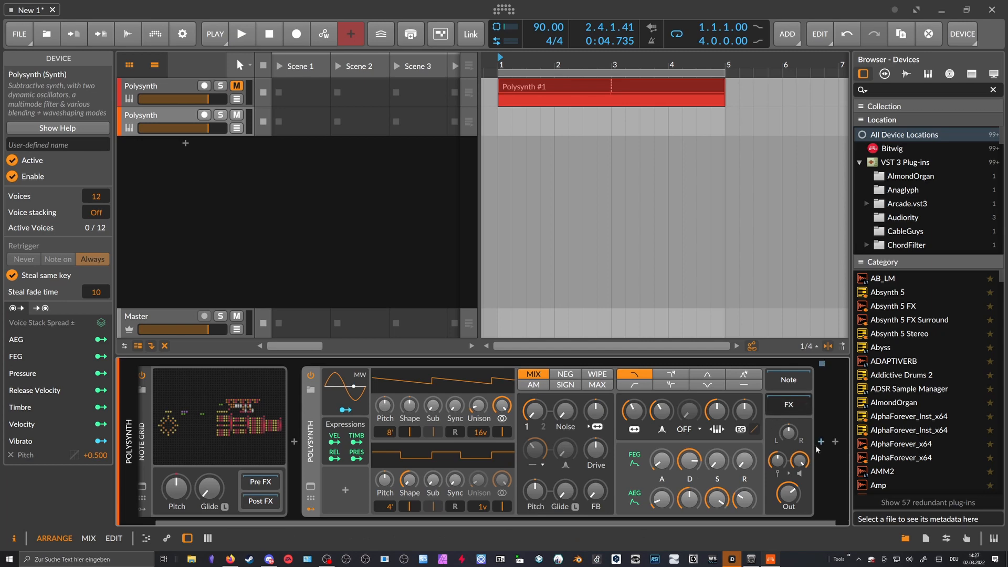
{"action": "left_click", "coordinate": [822, 445]}
{"action": "type", "text": "super"}
{"action": "key", "text": "Down"}
{"action": "key", "text": "Return"}
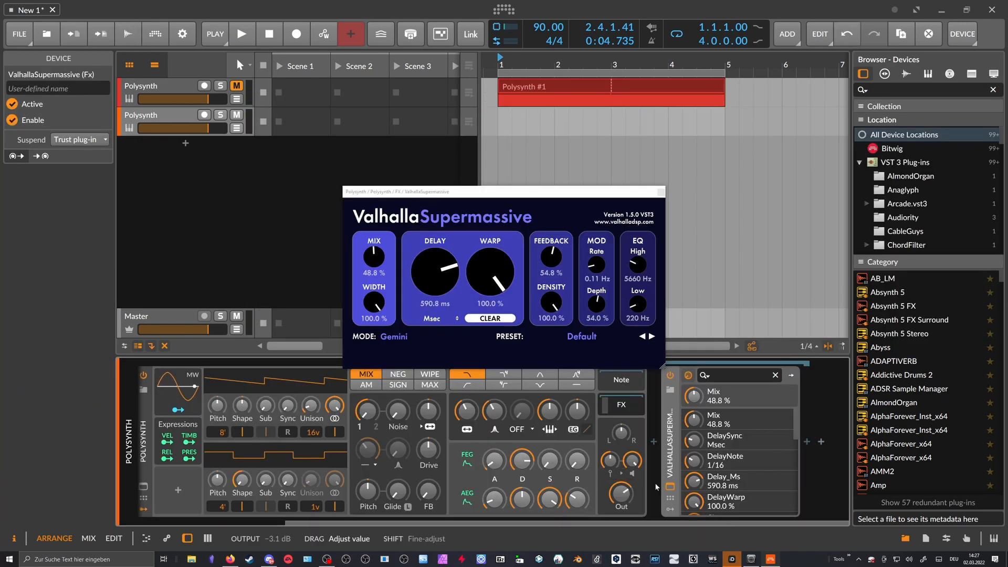
{"action": "left_click", "coordinate": [661, 193]}
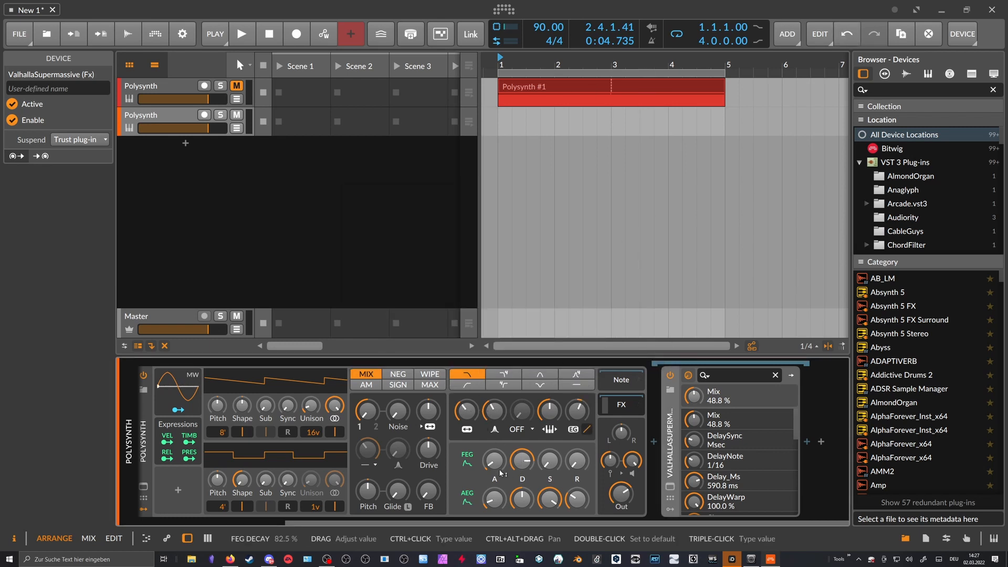
Open the Circle Of Fifths patch enlarged, examine its circle of major and minor chord triggers, and close it
{"action": "scroll", "coordinate": [371, 513], "scroll_direction": "up", "scroll_amount": 2}
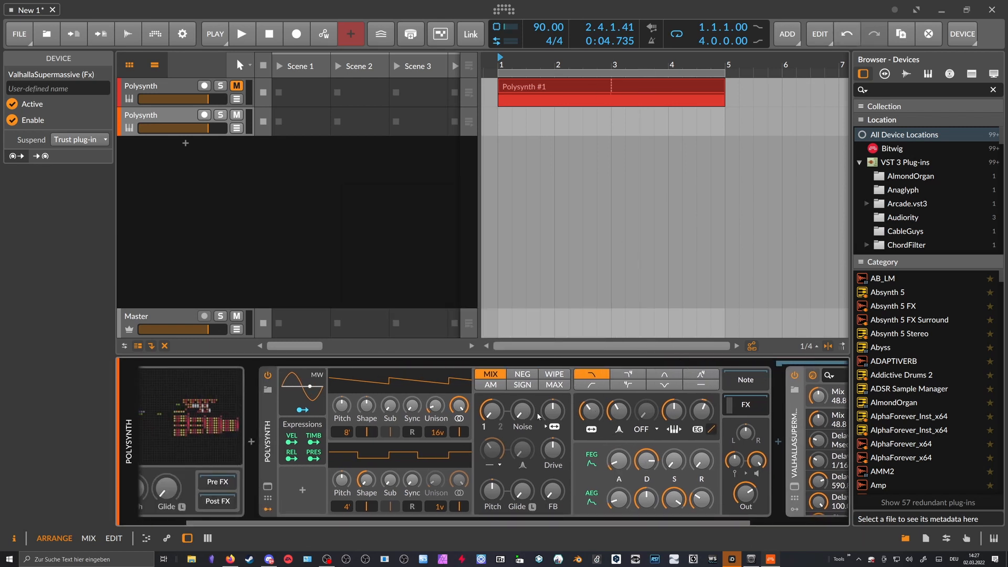
{"action": "scroll", "coordinate": [258, 425], "scroll_direction": "up", "scroll_amount": 2}
{"action": "left_click", "coordinate": [258, 425]}
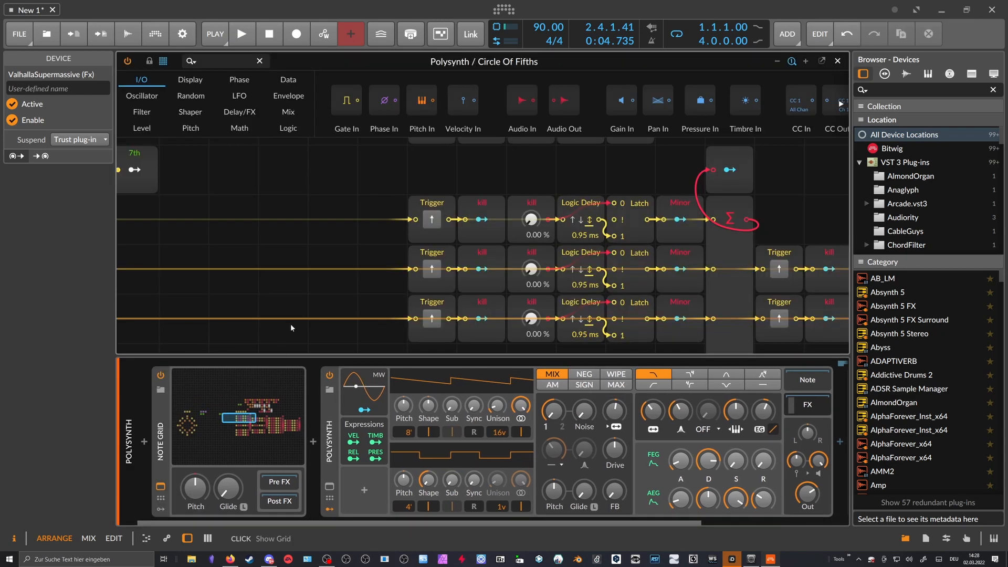
{"action": "left_click_drag", "start_coordinate": [275, 249], "coordinate": [607, 211]}
{"action": "left_click_drag", "start_coordinate": [340, 236], "coordinate": [611, 214]}
{"action": "left_click_drag", "start_coordinate": [213, 420], "coordinate": [189, 427]}
{"action": "scroll", "coordinate": [297, 257], "scroll_direction": "down", "scroll_amount": 1}
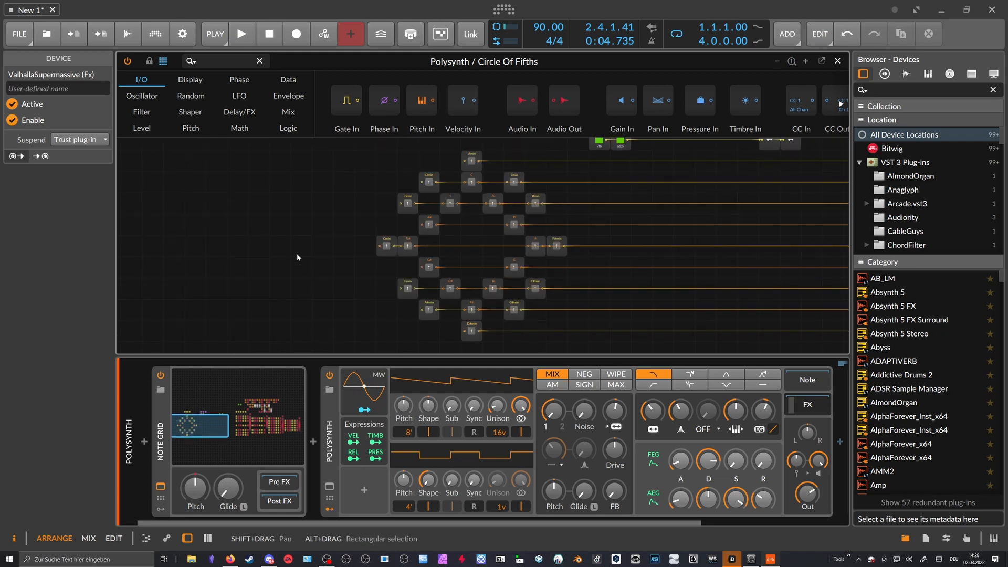
{"action": "left_click", "coordinate": [187, 538]}
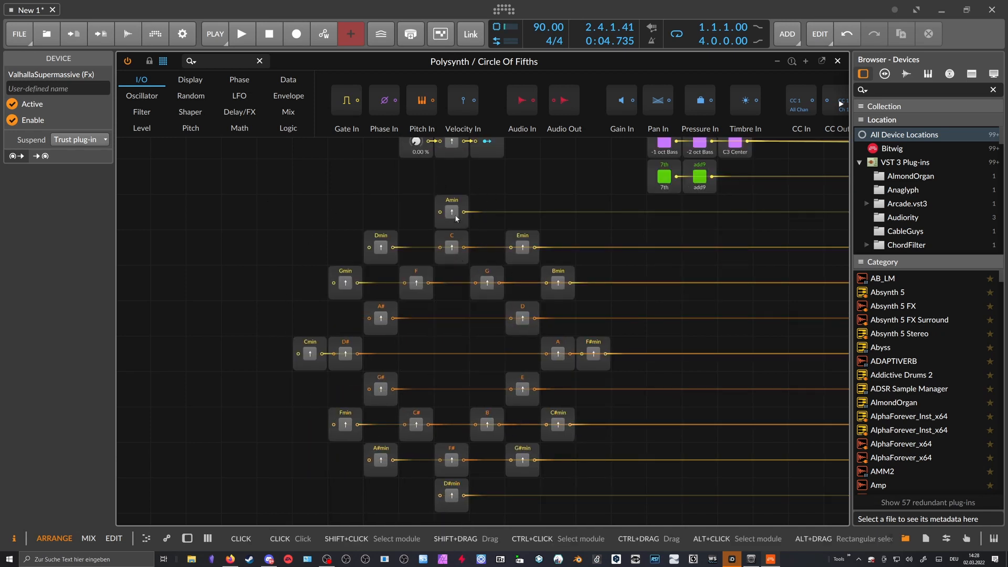
{"action": "scroll", "coordinate": [462, 252], "scroll_direction": "up", "scroll_amount": 1}
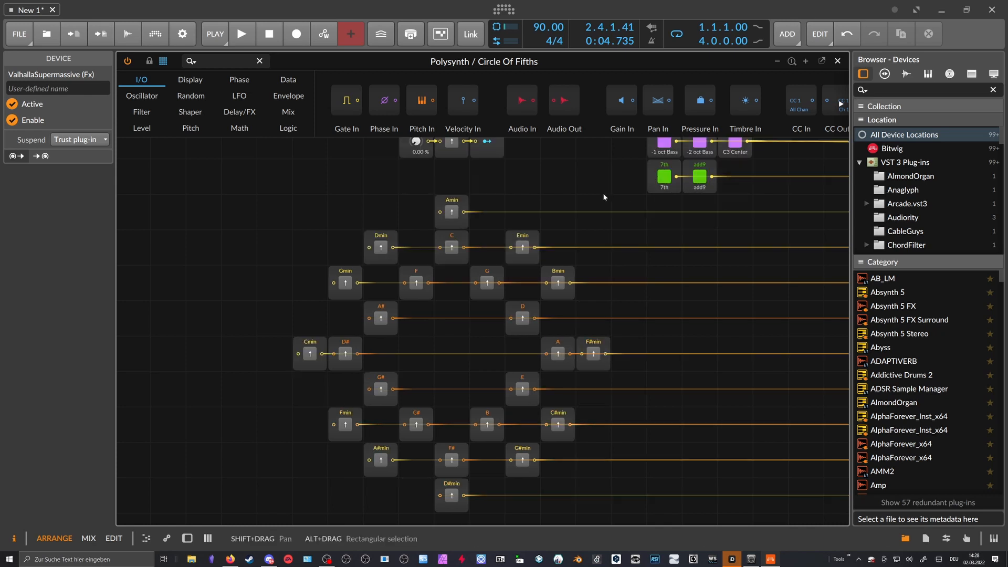
{"action": "left_click", "coordinate": [843, 62]}
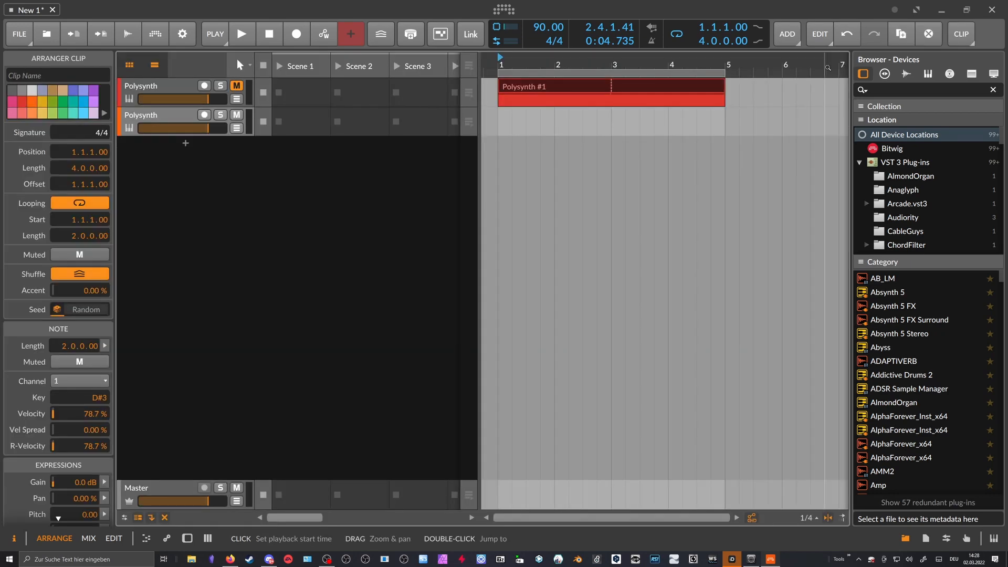
Reopen the Circle Of Fifths patch in a narrower floating window with the module palette hidden and the whole chord circle in view
{"action": "left_click", "coordinate": [188, 116]}
{"action": "left_click", "coordinate": [187, 539]}
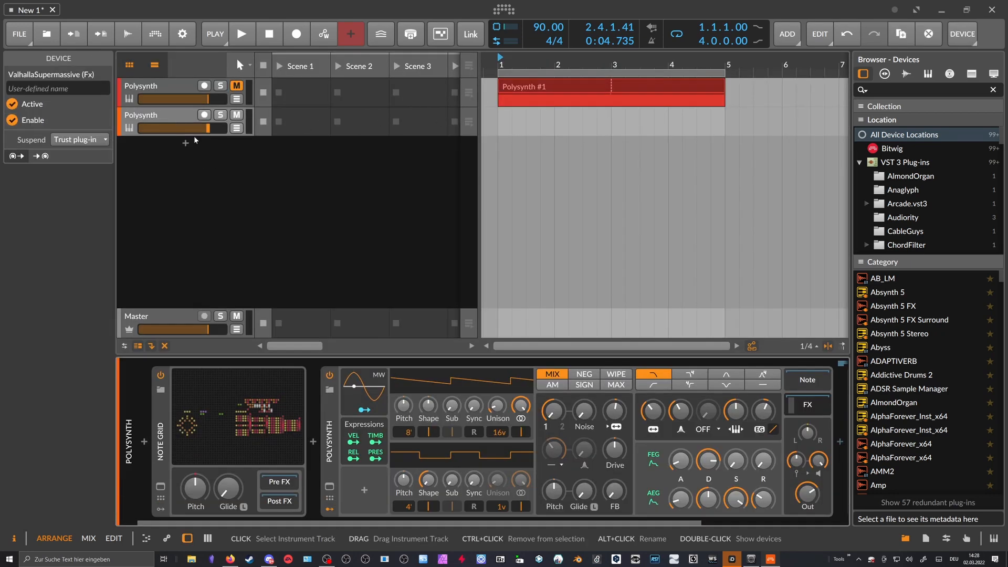
{"action": "left_click", "coordinate": [196, 427]}
{"action": "left_click_drag", "start_coordinate": [195, 427], "coordinate": [189, 429]}
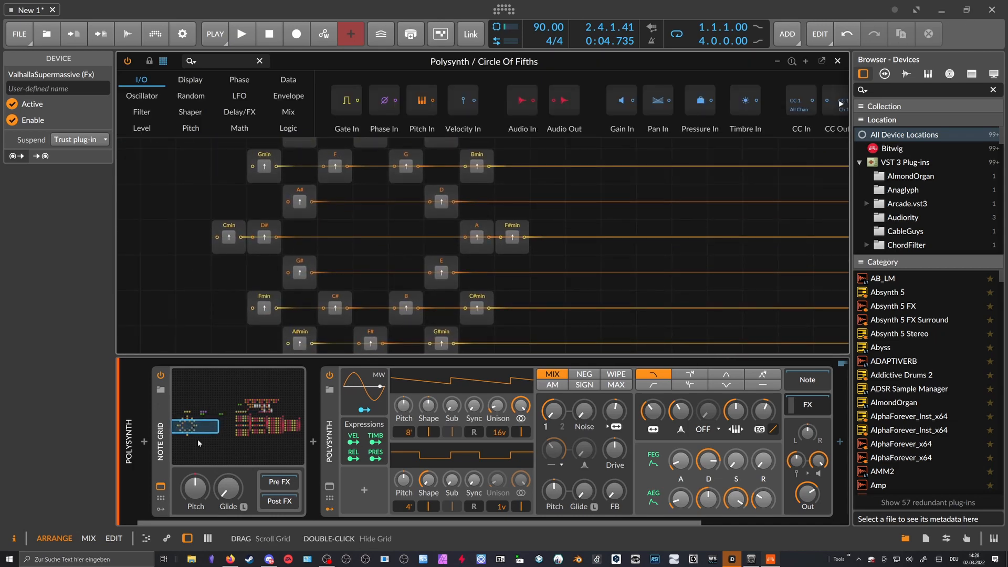
{"action": "left_click", "coordinate": [823, 61]}
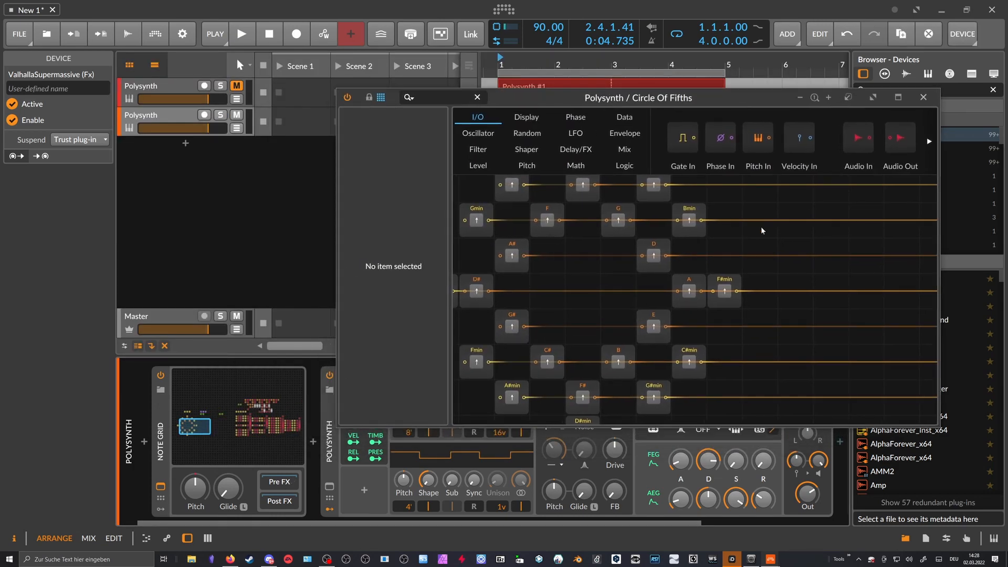
{"action": "left_click_drag", "start_coordinate": [940, 418], "coordinate": [859, 420]}
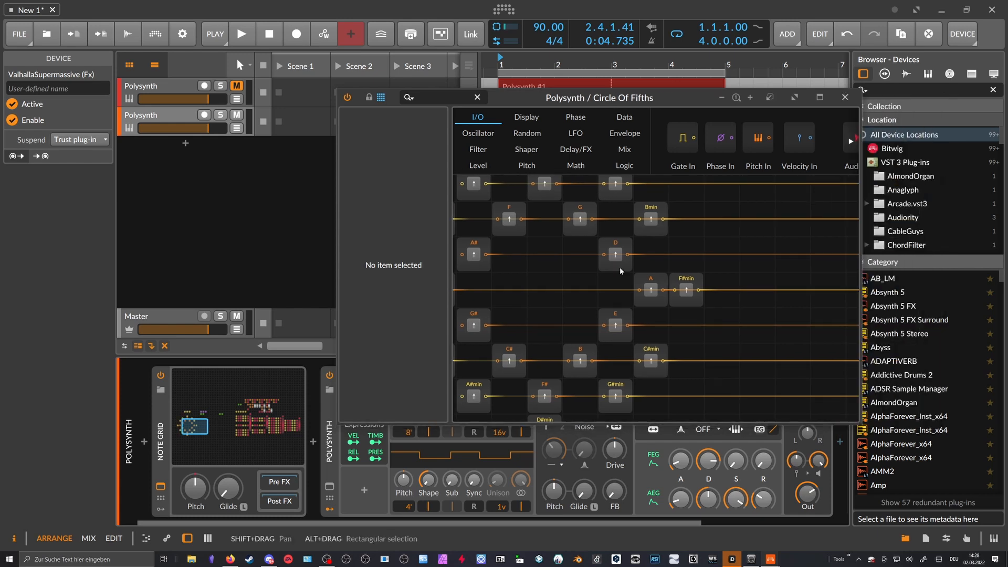
{"action": "left_click", "coordinate": [382, 97]}
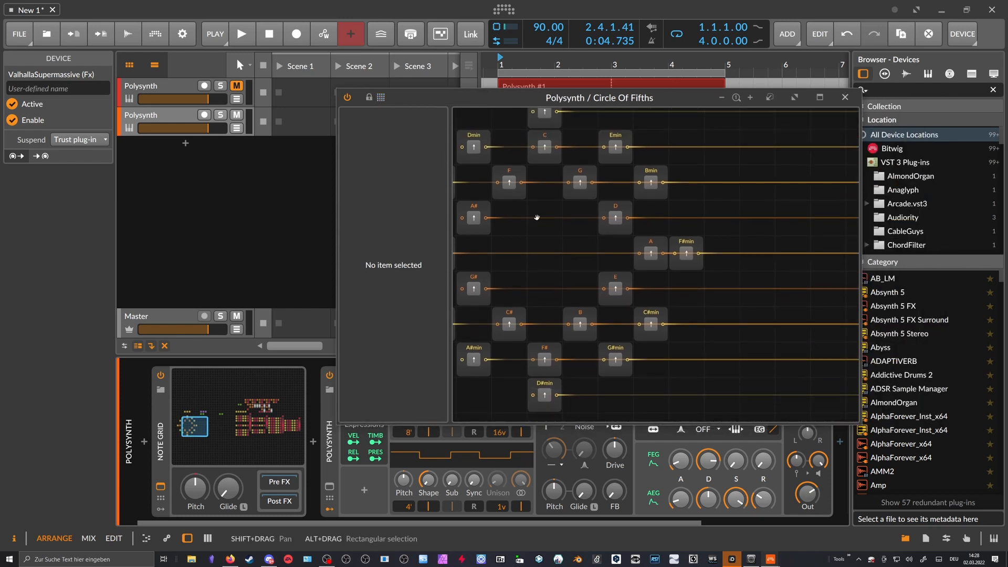
{"action": "left_click_drag", "start_coordinate": [536, 218], "coordinate": [638, 259]}
{"action": "scroll", "coordinate": [636, 243], "scroll_direction": "down", "scroll_amount": 3}
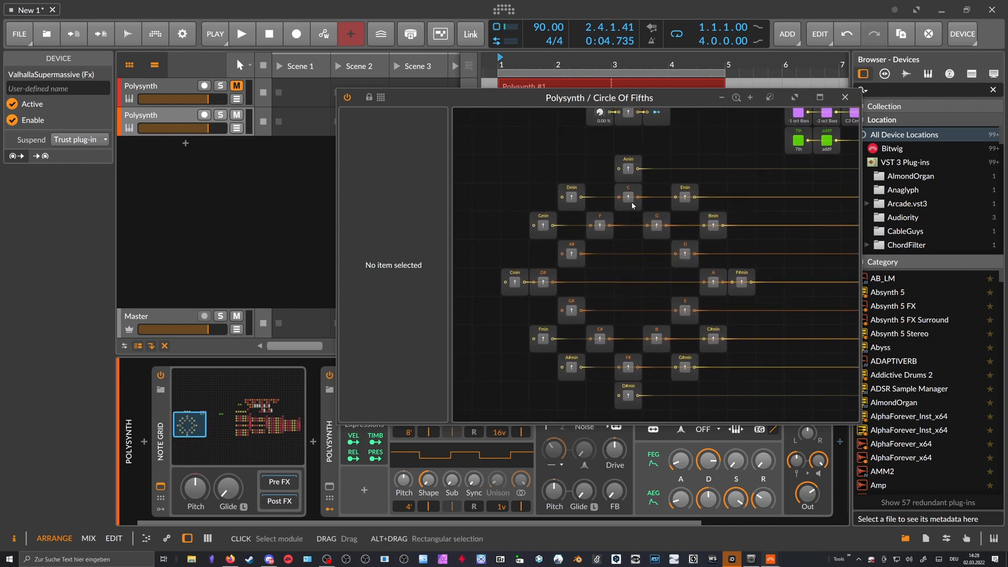
Move the Circle Of Fifths window below the arranger ruler and turn off the arranger loop
{"action": "mouse_move", "coordinate": [450, 100]}
{"action": "left_mouse_down"}
{"action": "mouse_move", "coordinate": [488, 85]}
{"action": "mouse_move", "coordinate": [457, 93]}
{"action": "left_mouse_up"}
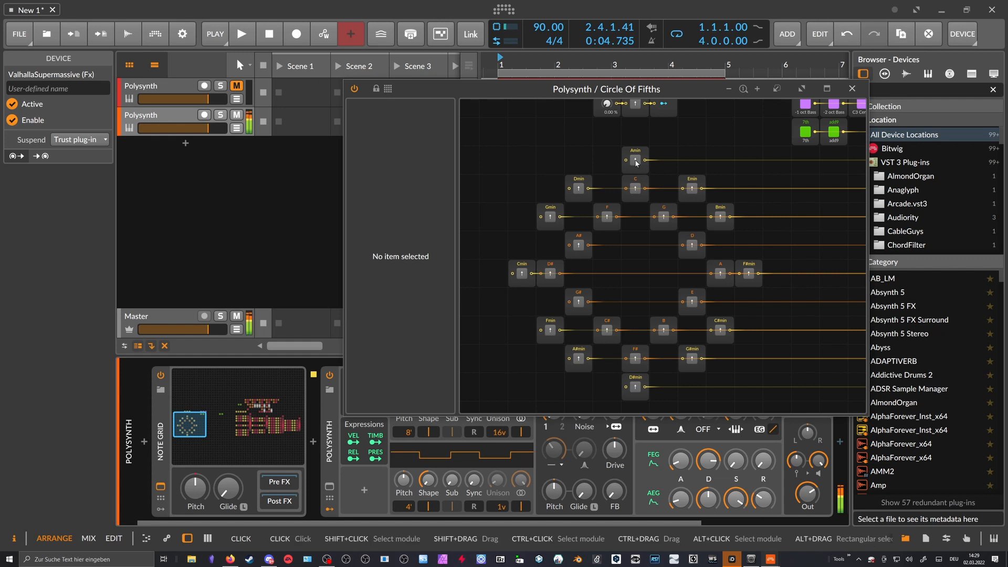
{"action": "left_click_drag", "start_coordinate": [424, 89], "coordinate": [426, 131]}
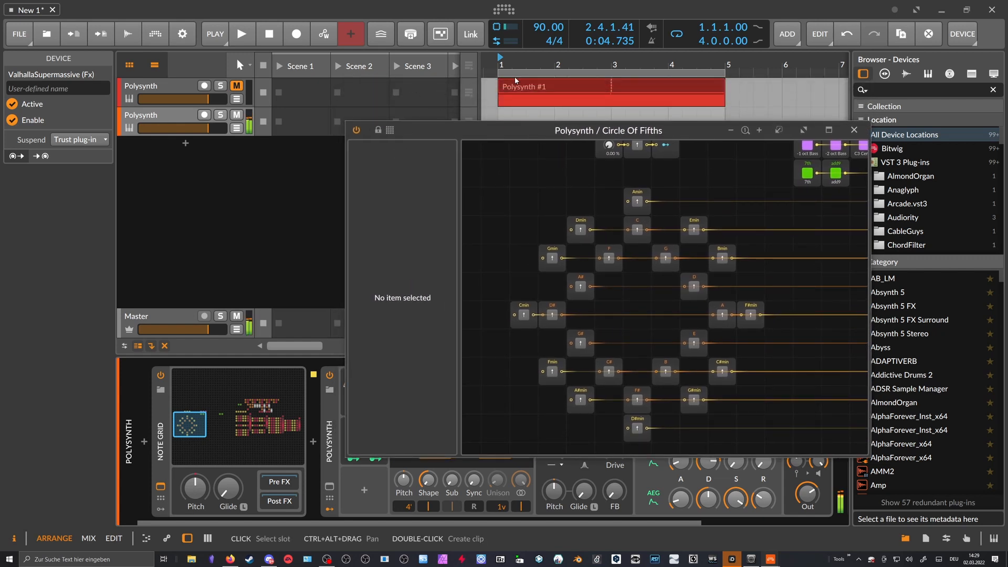
{"action": "left_click", "coordinate": [677, 34]}
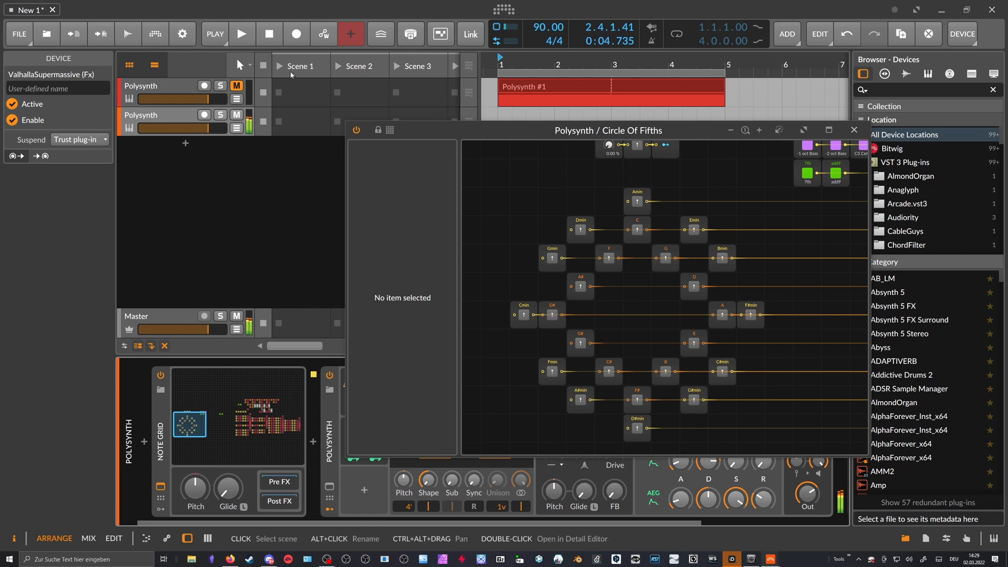
Add a third instrument track, set its note input to the second Polysynth track's Circle Of Fifths device, and arm it for recording
{"action": "right_click", "coordinate": [170, 173]}
{"action": "left_click", "coordinate": [212, 178]}
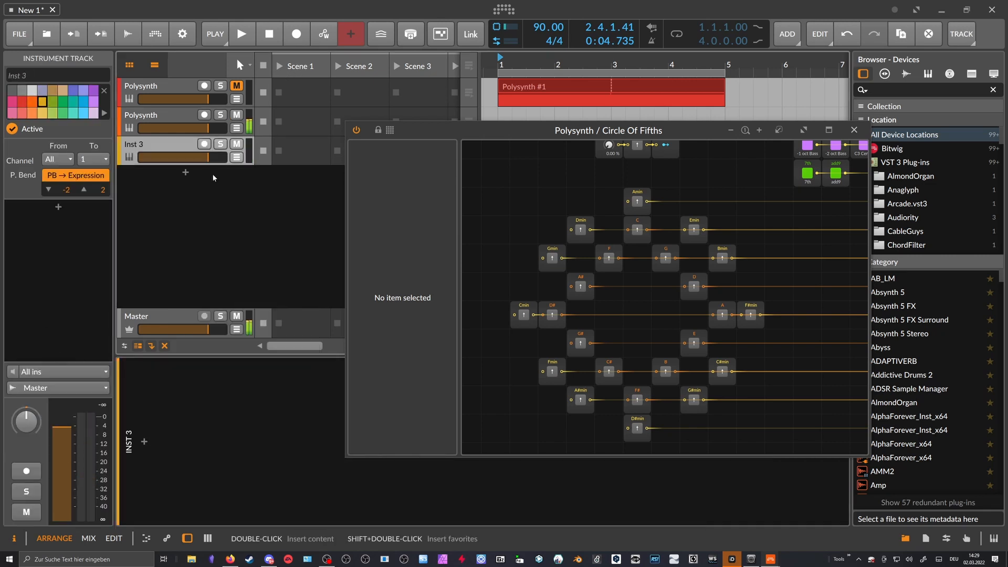
{"action": "left_click", "coordinate": [66, 371]}
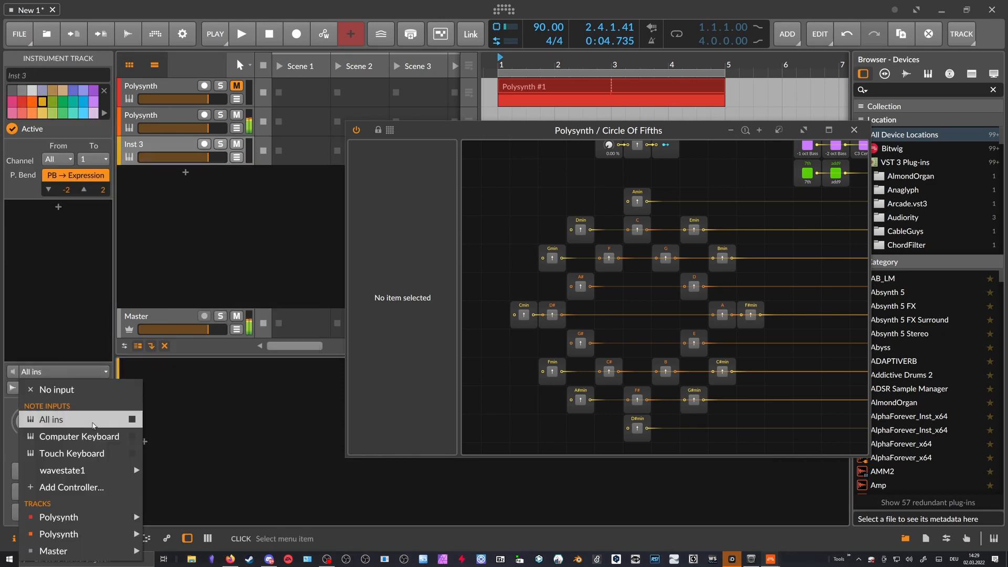
{"action": "mouse_move", "coordinate": [89, 535]}
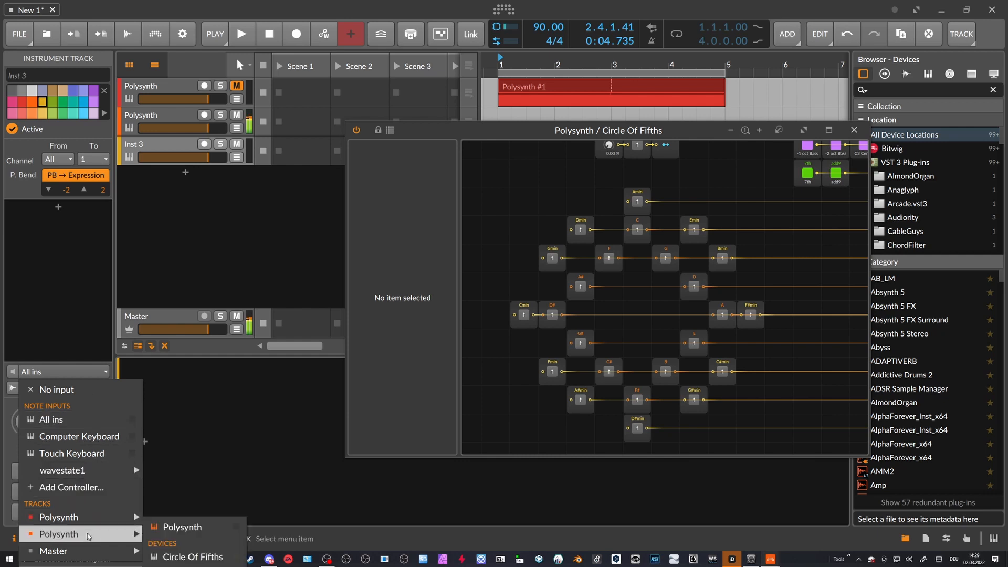
{"action": "left_click", "coordinate": [193, 557]}
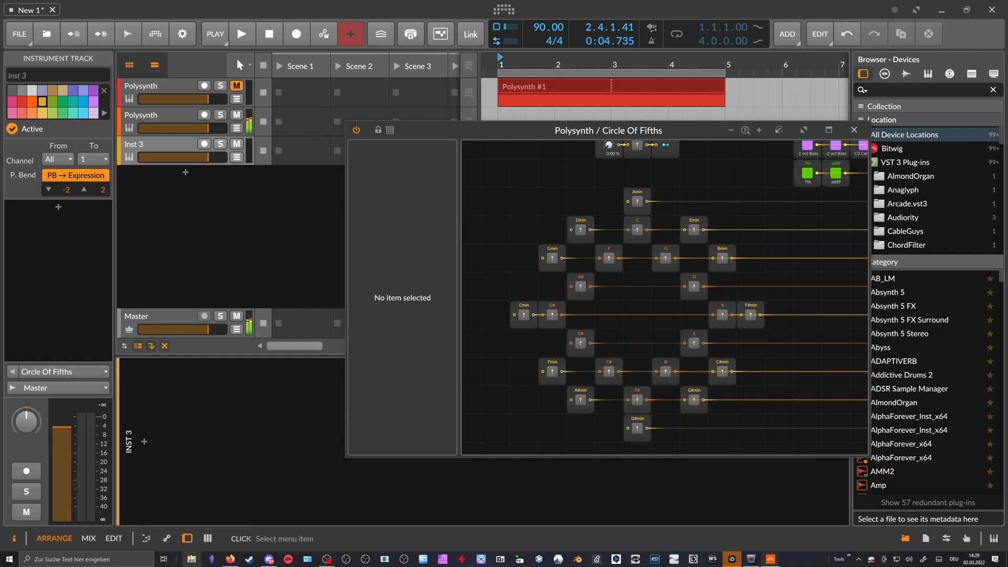
{"action": "left_click", "coordinate": [205, 144]}
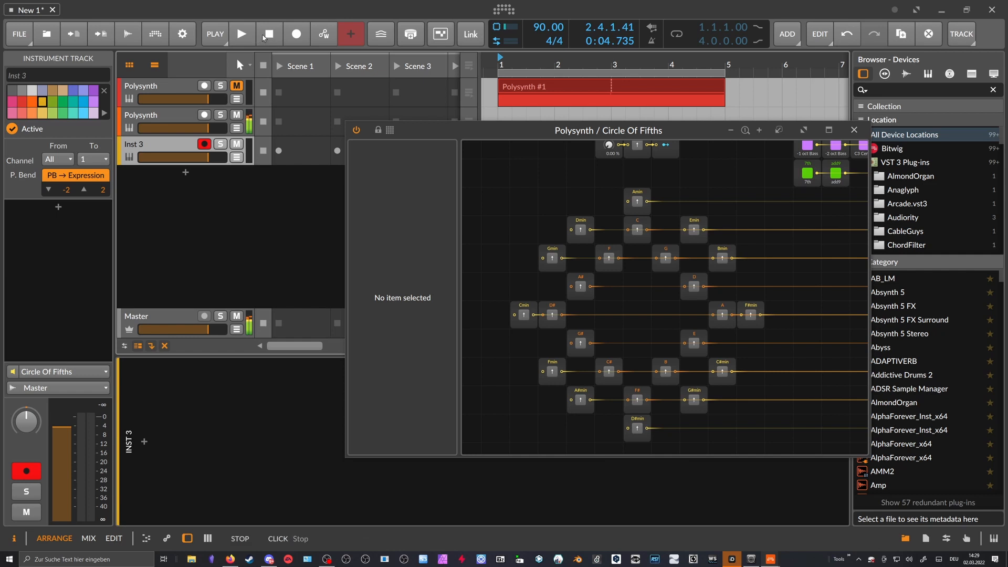
Record a short take on Inst 3 from bar 1, moving the Circle Of Fifths window down to uncover the track, and stop
{"action": "left_click", "coordinate": [263, 37]}
{"action": "left_click", "coordinate": [243, 36]}
{"action": "double_click", "coordinate": [265, 36]}
{"action": "left_click", "coordinate": [294, 35]}
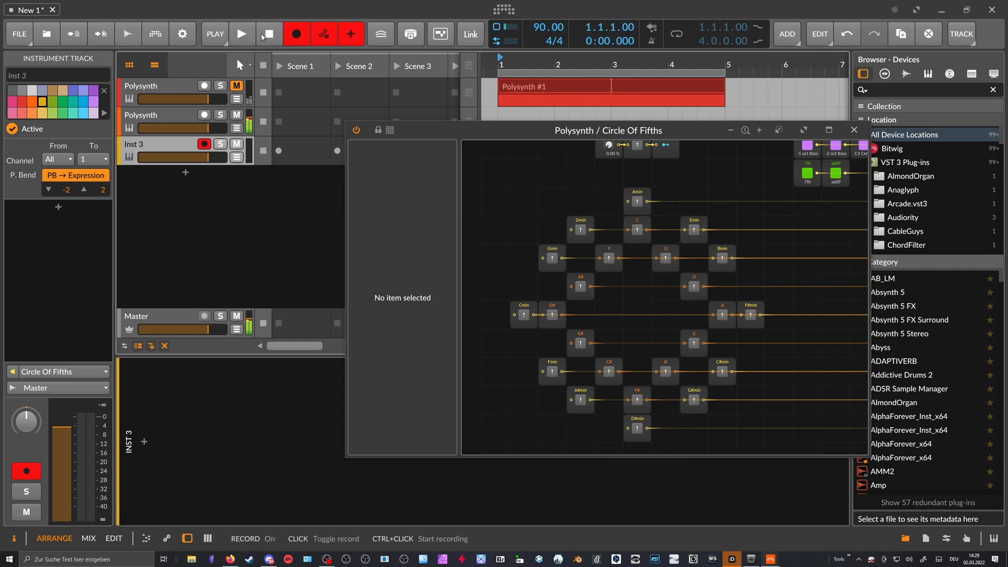
{"action": "left_click", "coordinate": [243, 34]}
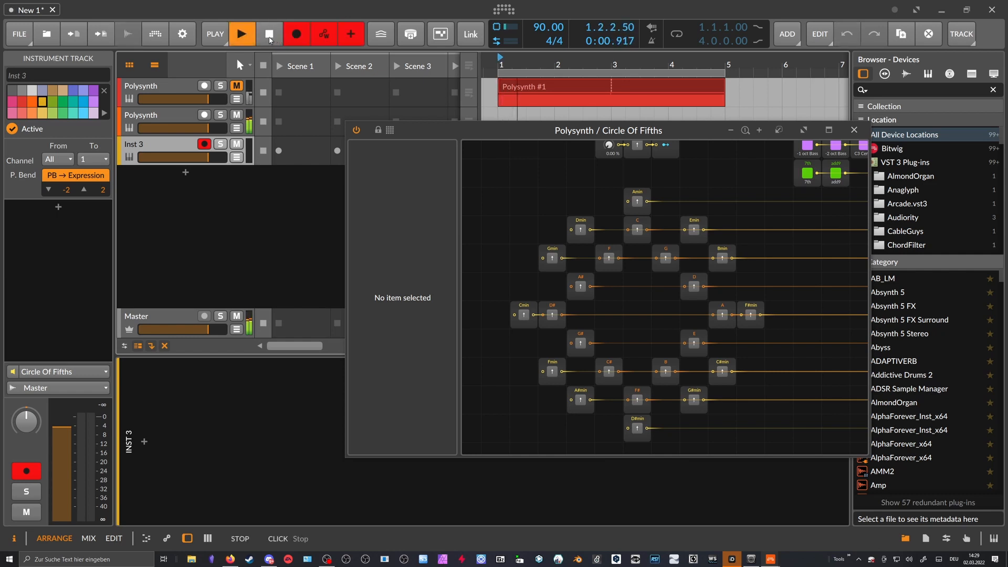
{"action": "left_click_drag", "start_coordinate": [431, 130], "coordinate": [430, 202]}
{"action": "left_click", "coordinate": [273, 36]}
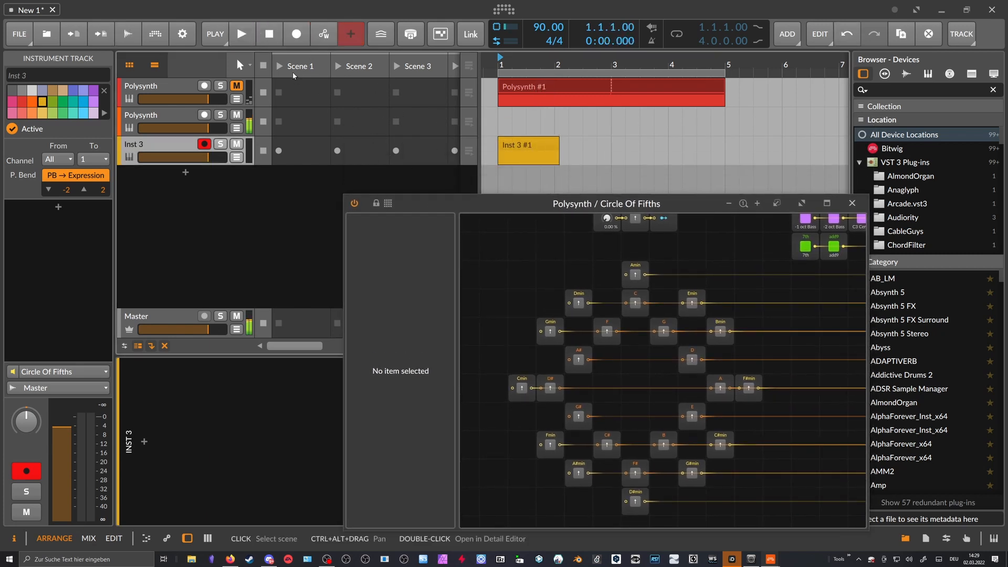
Record a four-chord take on Inst 3 from bar 1, playing Amin, G and on to F, and mute the second Polysynth track
{"action": "left_click", "coordinate": [292, 36]}
{"action": "left_click", "coordinate": [243, 34]}
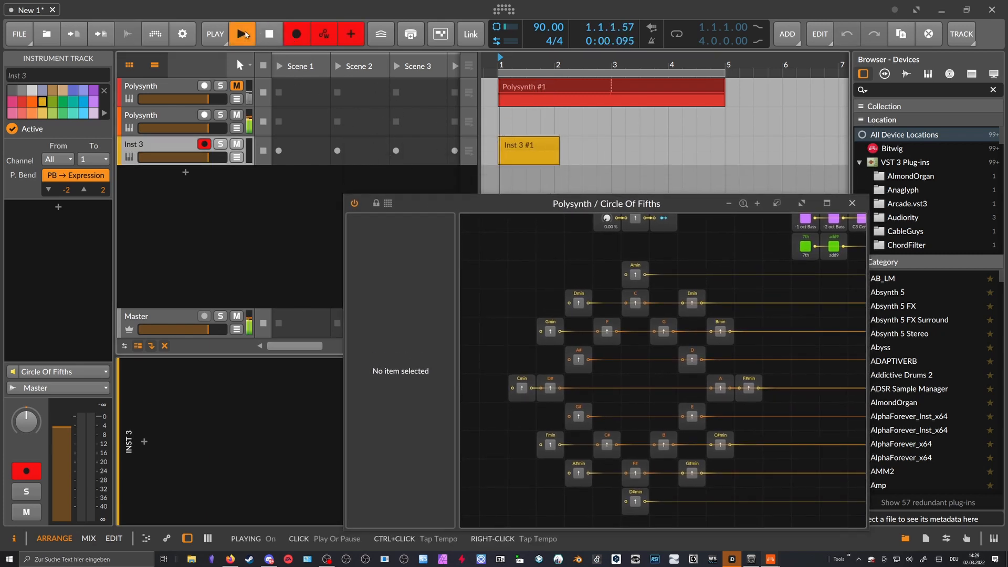
{"action": "left_click", "coordinate": [636, 275]}
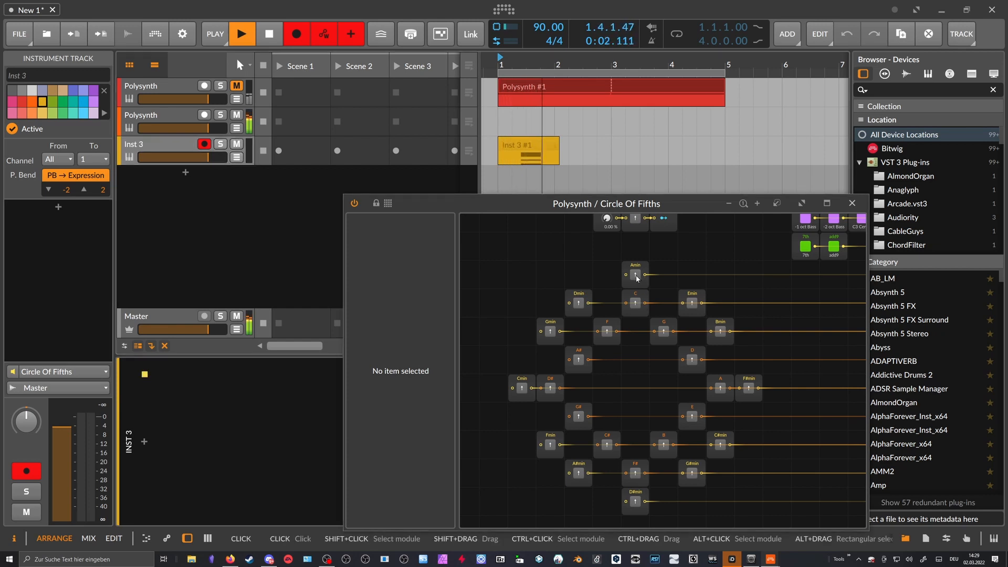
{"action": "left_click", "coordinate": [663, 333]}
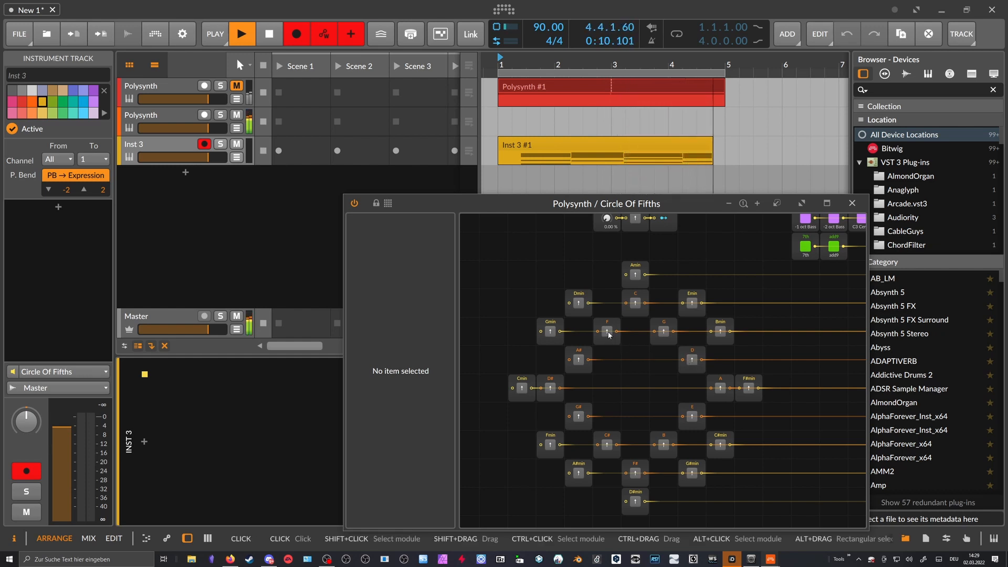
{"action": "key", "text": "space"}
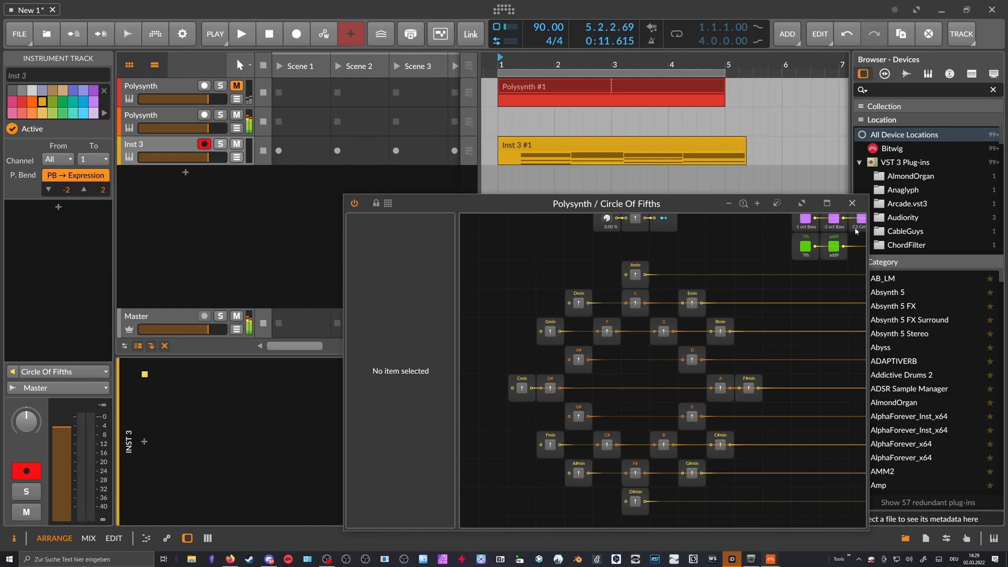
{"action": "left_click", "coordinate": [851, 202]}
{"action": "left_click", "coordinate": [238, 115]}
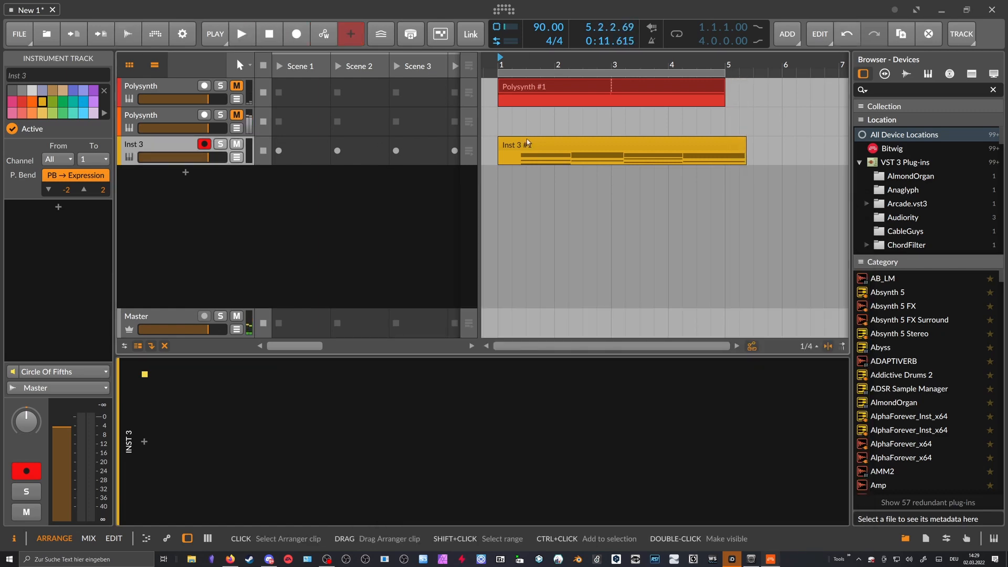
In the Inst 3 clip, start the first chord at bar 1 and the second at bar 2, aligning the remaining chords to the quarter-note grid
{"action": "double_click", "coordinate": [531, 145]}
{"action": "left_click_drag", "start_coordinate": [472, 268], "coordinate": [472, 289]}
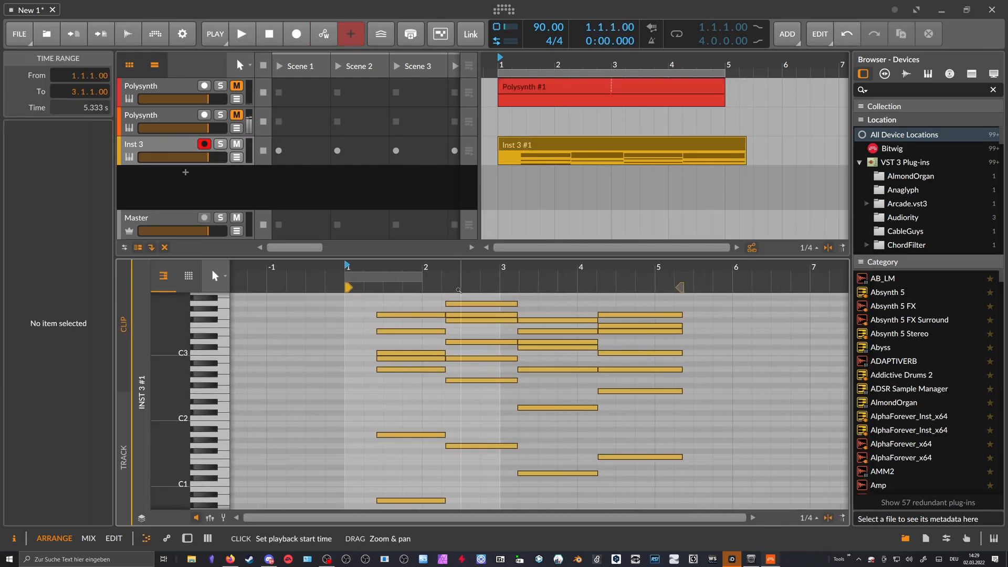
{"action": "key", "text": "ctrl+a"}
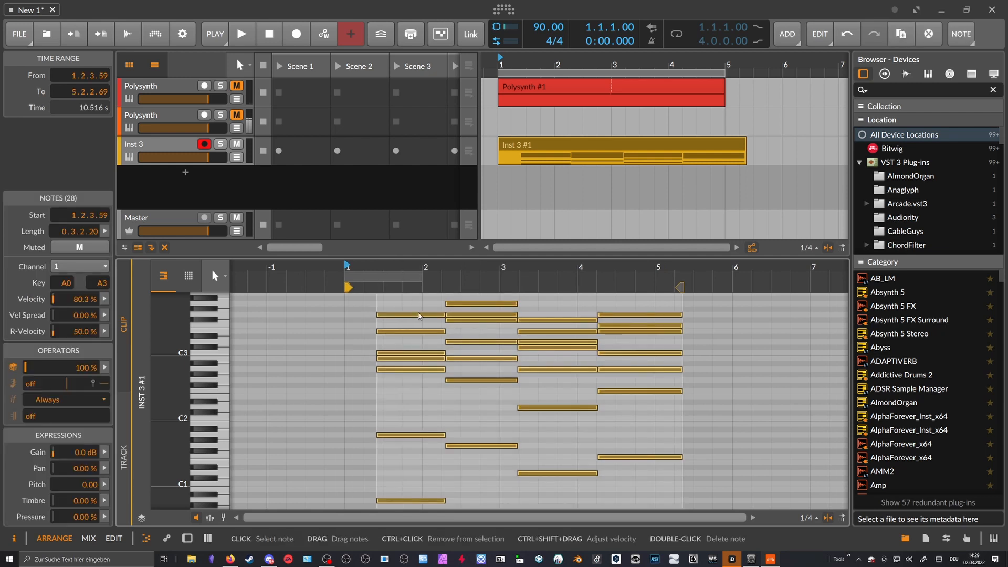
{"action": "mouse_move", "coordinate": [413, 306]}
{"action": "left_mouse_down"}
{"action": "mouse_move", "coordinate": [398, 504]}
{"action": "mouse_move", "coordinate": [365, 503]}
{"action": "mouse_move", "coordinate": [397, 294]}
{"action": "mouse_move", "coordinate": [422, 319]}
{"action": "left_mouse_up"}
{"action": "left_click", "coordinate": [423, 481]}
{"action": "left_click_drag", "start_coordinate": [459, 299], "coordinate": [423, 450]}
{"action": "left_click", "coordinate": [496, 428]}
Apply Make Legato to all notes in the Inst 3 clip
{"action": "key", "text": "ctrl+a"}
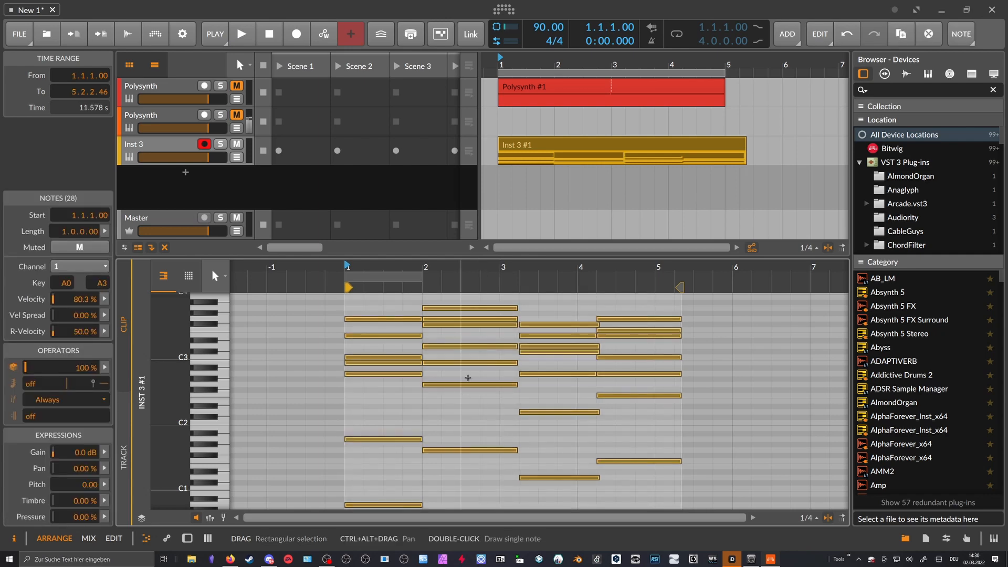
{"action": "right_click", "coordinate": [468, 378]}
{"action": "left_click", "coordinate": [503, 546]}
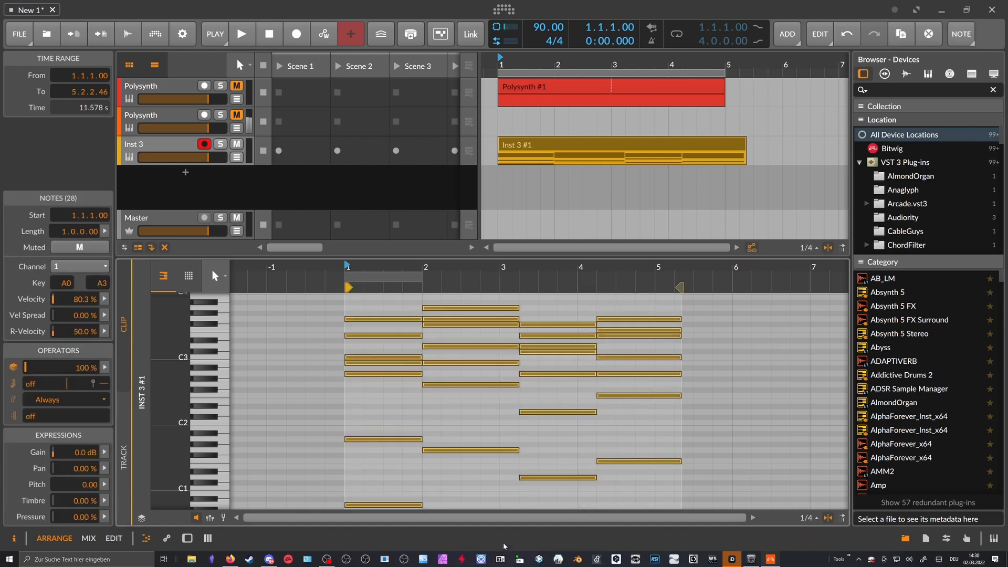
Reopen the second Polysynth track's Circle Of Fifths patch, look over its chord triggers and switches, and close it
{"action": "key", "text": "d"}
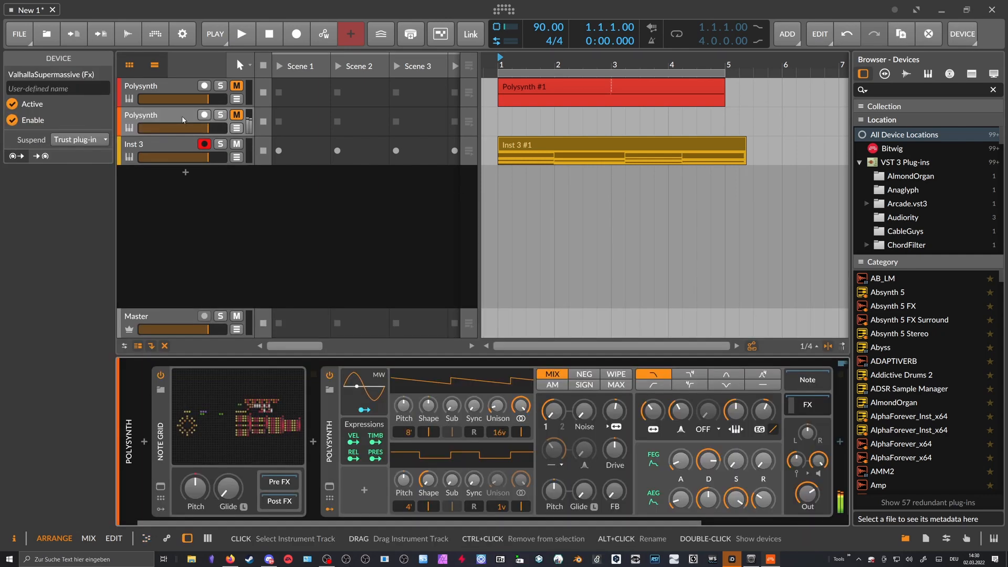
{"action": "left_click", "coordinate": [210, 423]}
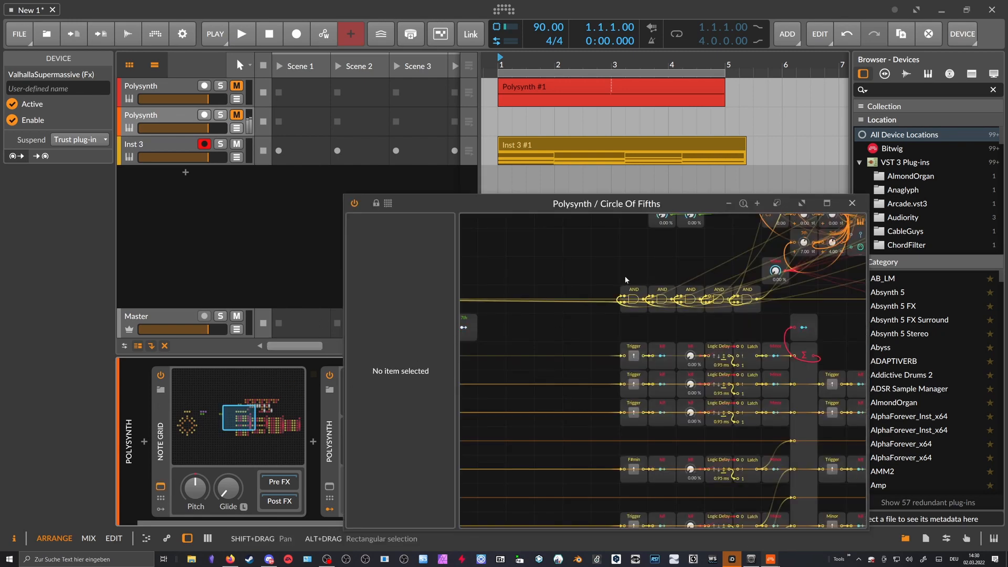
{"action": "left_click_drag", "start_coordinate": [599, 272], "coordinate": [785, 295]}
{"action": "left_click_drag", "start_coordinate": [599, 294], "coordinate": [772, 315]}
{"action": "left_click_drag", "start_coordinate": [653, 289], "coordinate": [772, 258]}
{"action": "left_click_drag", "start_coordinate": [644, 275], "coordinate": [696, 264]}
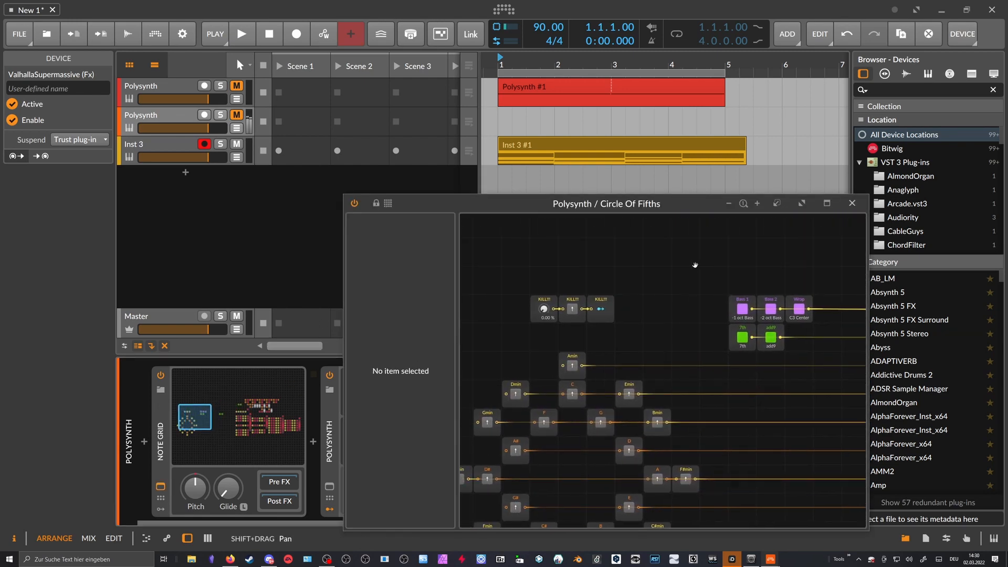
{"action": "left_click", "coordinate": [852, 203]}
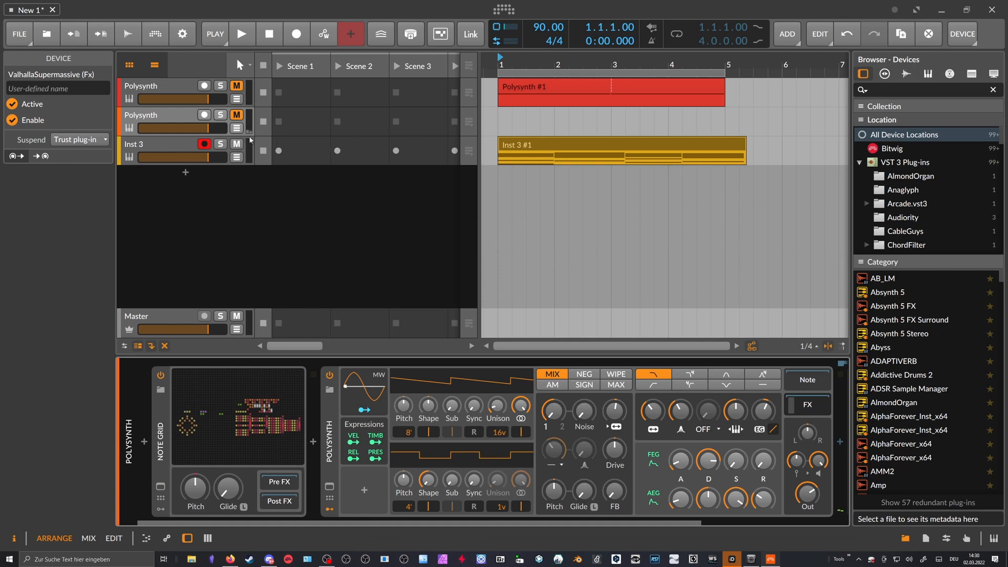
Move the Polysynth and ValhallaSupermassive devices from the Circle Of Fifths track to the third instrument track
{"action": "left_click", "coordinate": [179, 120]}
{"action": "left_click_drag", "start_coordinate": [329, 420], "coordinate": [151, 145]}
{"action": "left_click", "coordinate": [150, 144]}
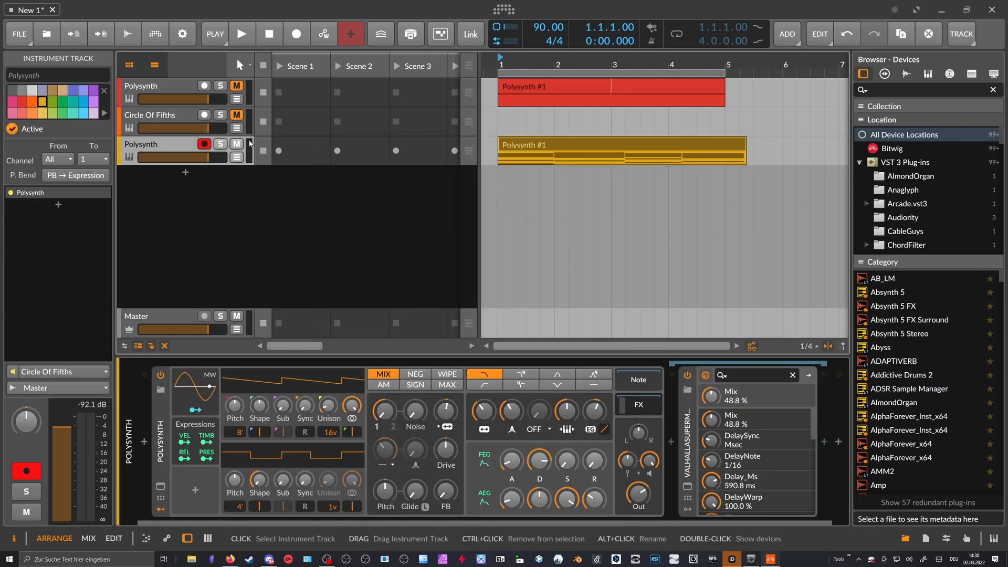
Solo the third track, start playback of its chord clip, and disarm it from recording
{"action": "left_click", "coordinate": [220, 144]}
{"action": "key", "text": "space"}
{"action": "left_click", "coordinate": [204, 145]}
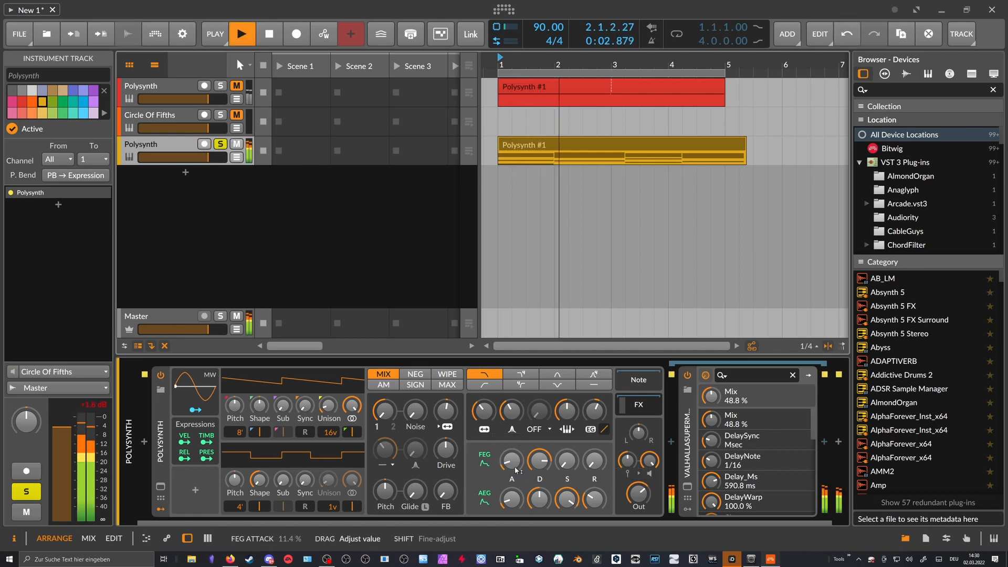
Adjust the third track's Polysynth amp attack and filter frequency, with filter resonance at about 35%
{"action": "left_click_drag", "start_coordinate": [512, 499], "coordinate": [512, 502]}
{"action": "left_click", "coordinate": [485, 411]}
{"action": "left_click", "coordinate": [512, 411]}
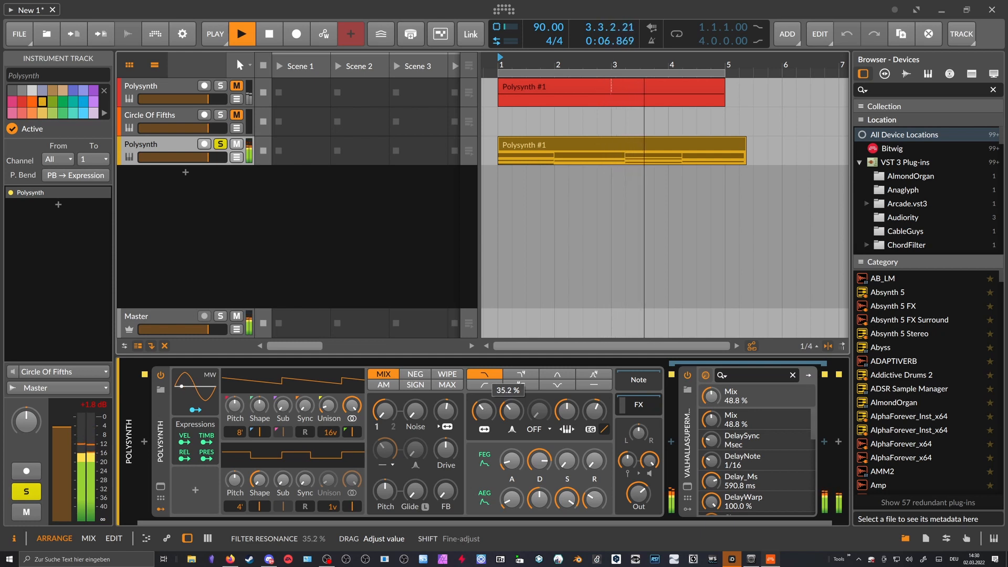
{"action": "left_click_drag", "start_coordinate": [512, 411], "coordinate": [512, 411]}
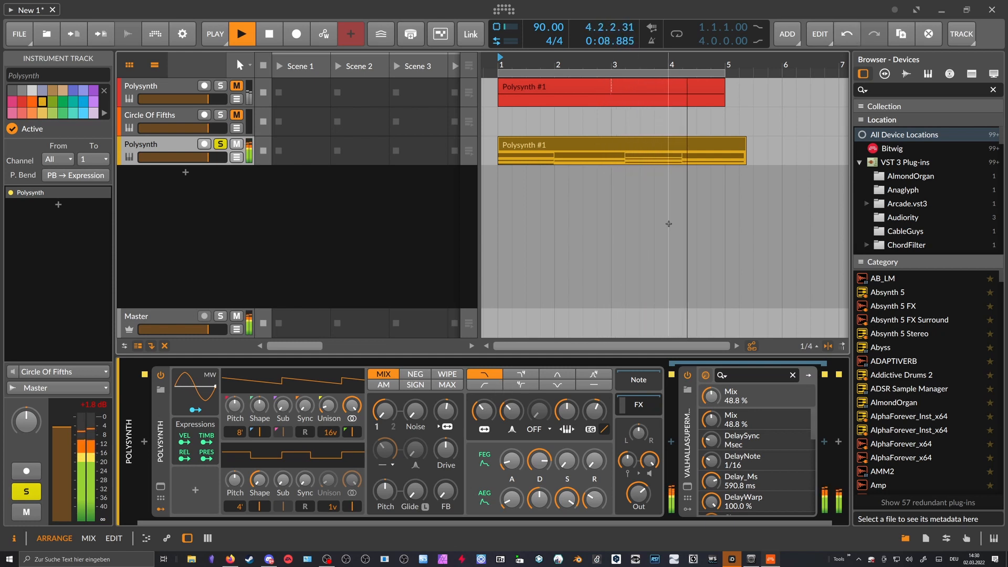
Turn on the arranger loop and edit the chord clip so the third chord starts at bar 3 and the fourth at bar 4
{"action": "left_click", "coordinate": [672, 67]}
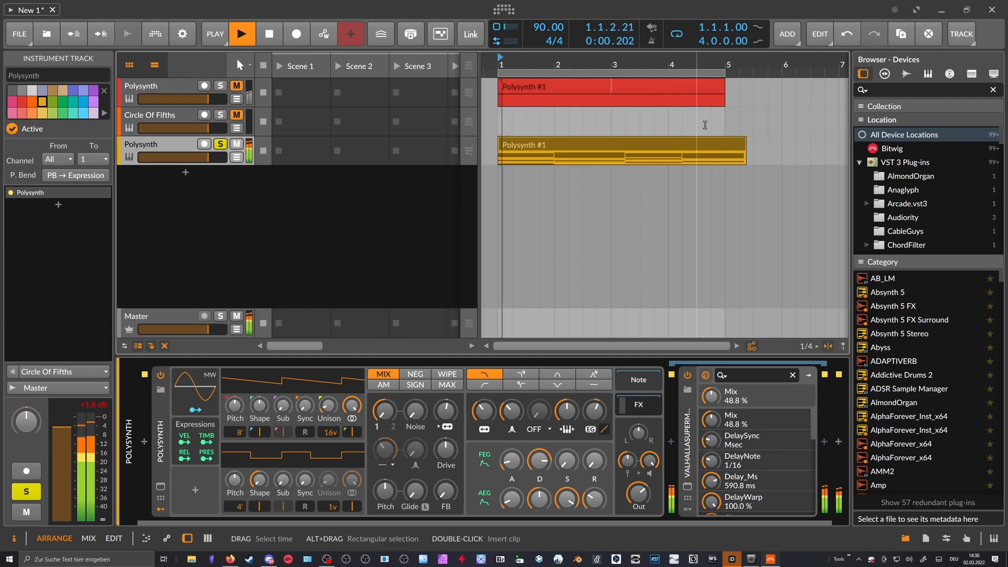
{"action": "double_click", "coordinate": [600, 148]}
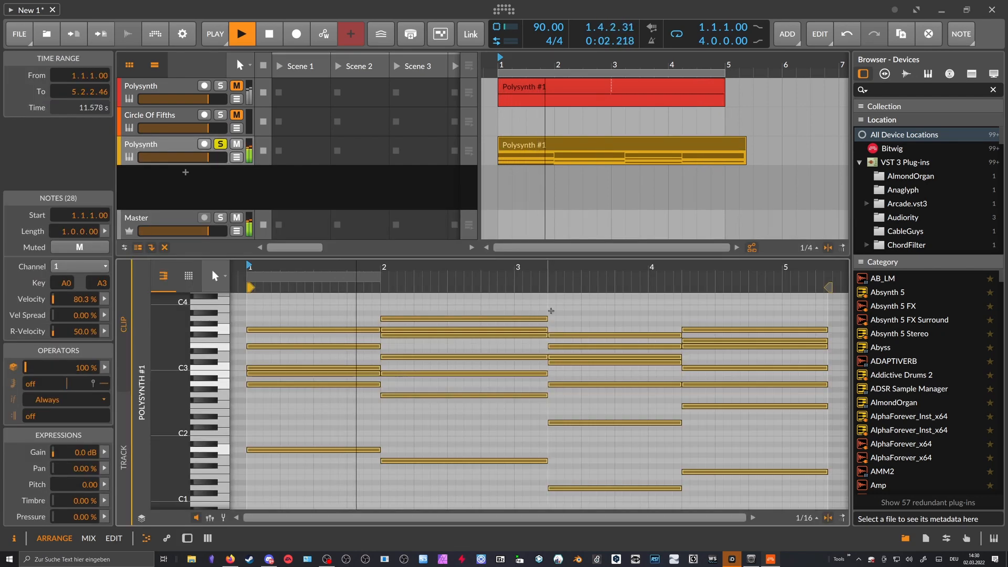
{"action": "left_click", "coordinate": [523, 303]}
{"action": "left_click_drag", "start_coordinate": [522, 302], "coordinate": [511, 465]}
{"action": "left_click_drag", "start_coordinate": [566, 319], "coordinate": [515, 482]}
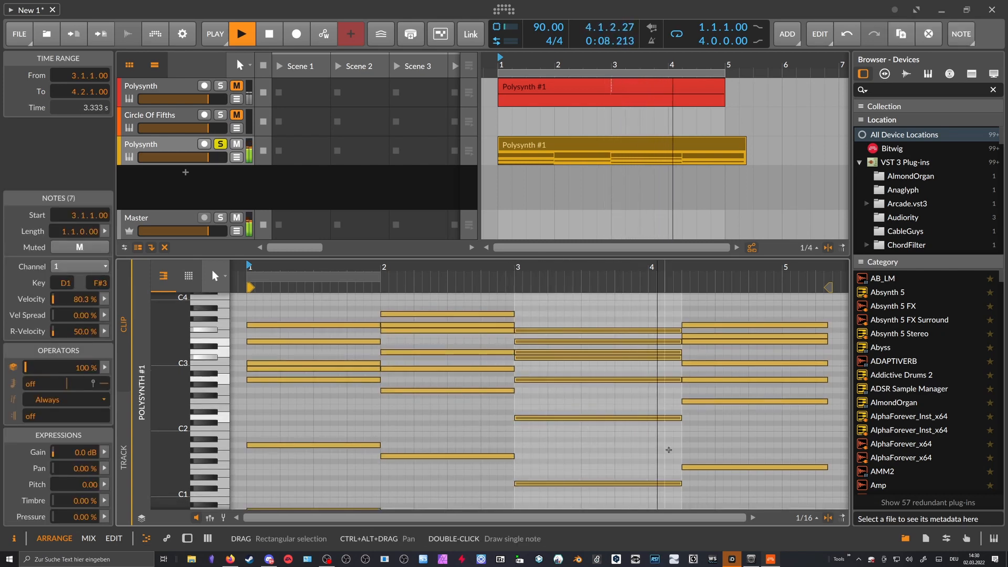
{"action": "left_click_drag", "start_coordinate": [682, 331], "coordinate": [649, 330]}
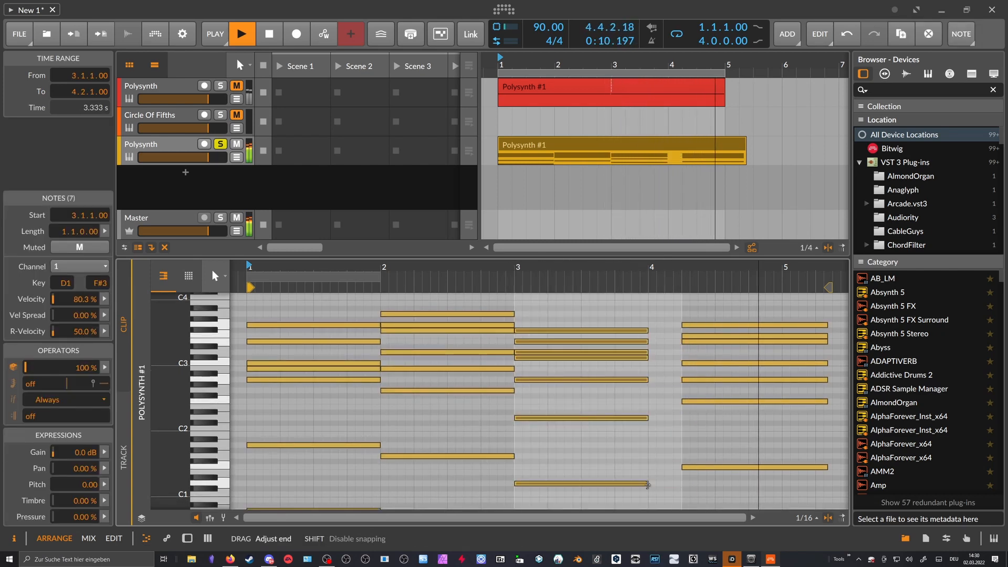
{"action": "left_click_drag", "start_coordinate": [691, 486], "coordinate": [656, 329]}
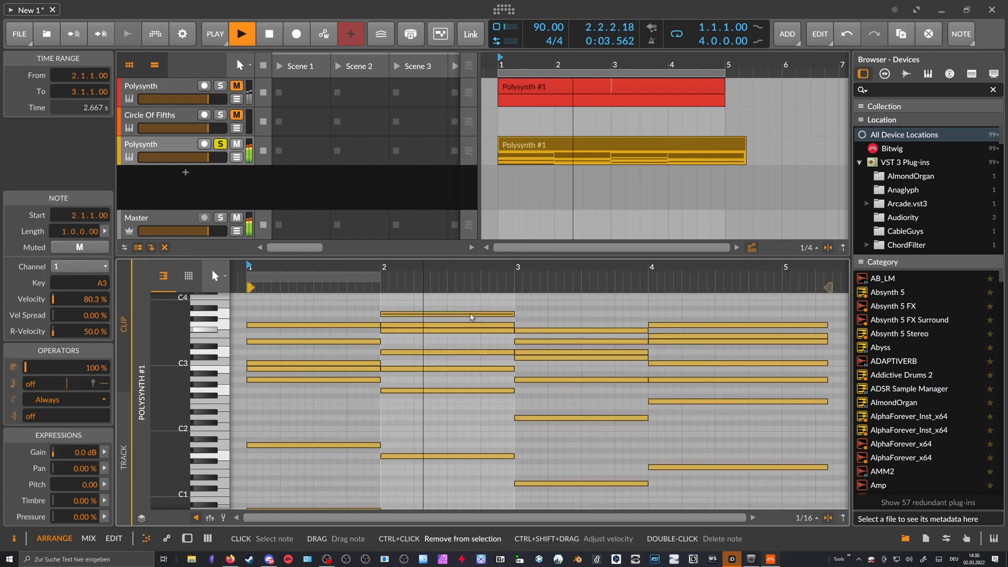
Select all notes in the re-aligned chord clip and make them legato
{"action": "key", "text": "ctrl+a"}
{"action": "right_click", "coordinate": [471, 317]}
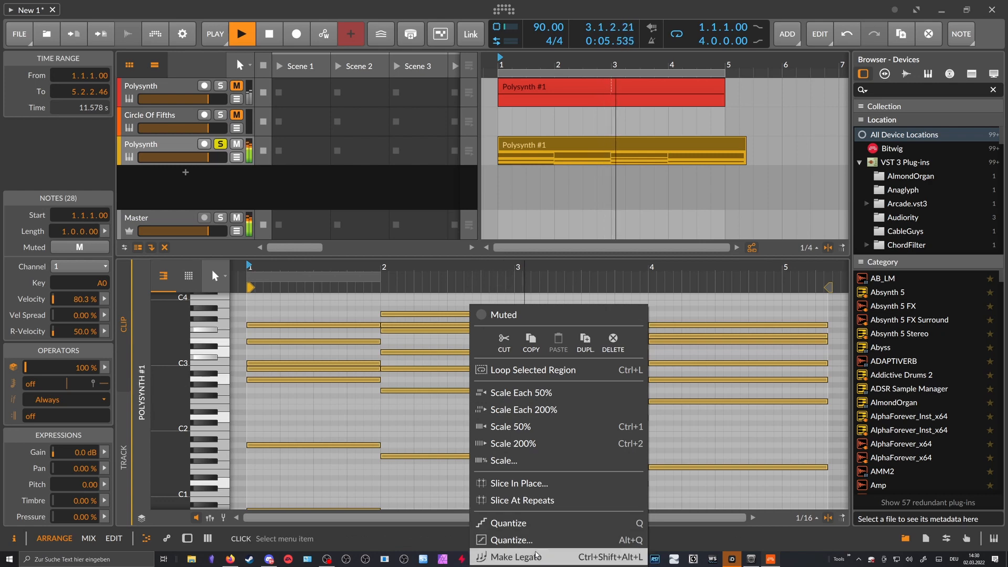
{"action": "left_click", "coordinate": [494, 552]}
Show the third track's devices and rename the track as Chords
{"action": "double_click", "coordinate": [190, 148]}
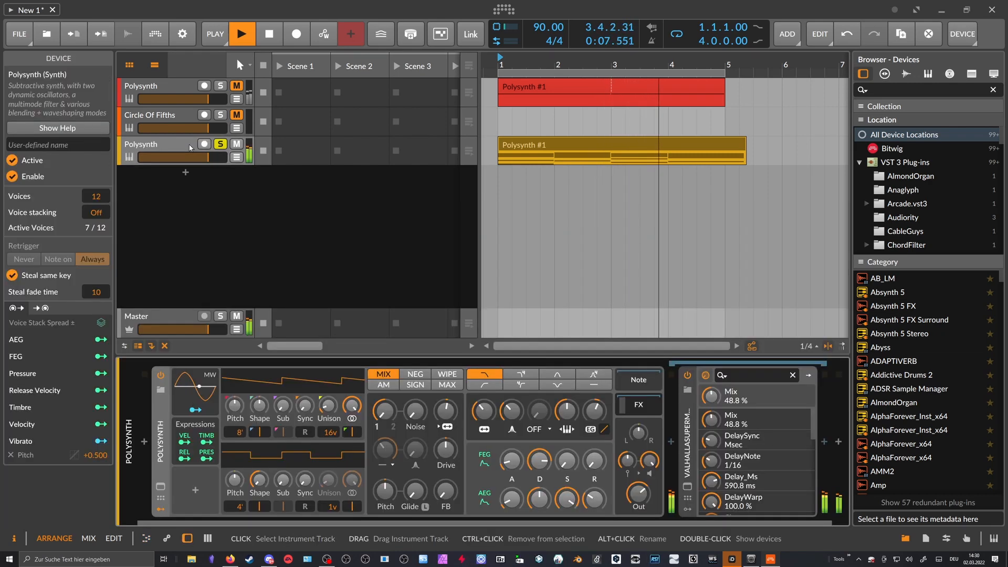
{"action": "left_click", "coordinate": [191, 148]}
{"action": "left_click", "coordinate": [187, 145], "text": "alt"}
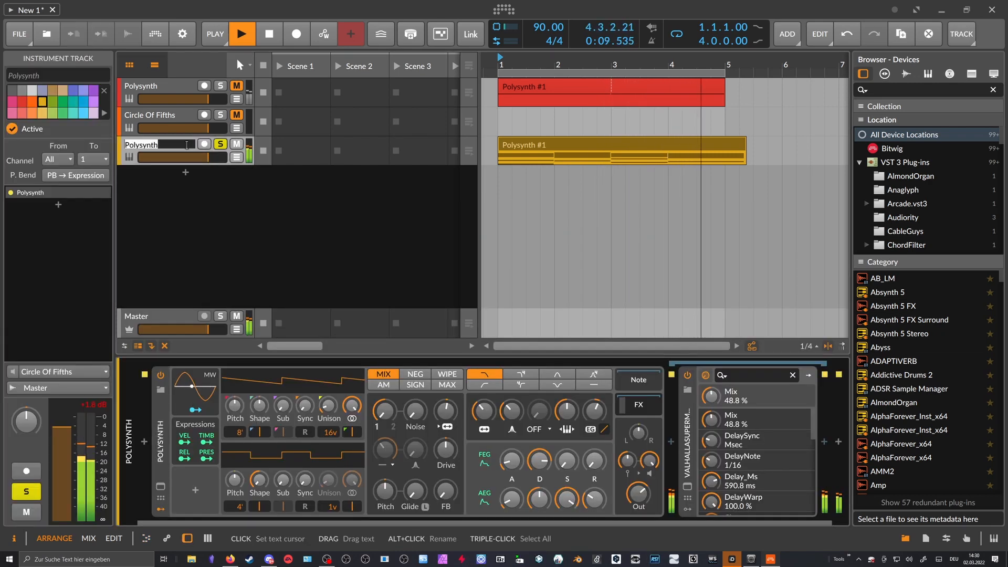
{"action": "type", "text": "Chp"}
{"action": "type", "text": "rd"}
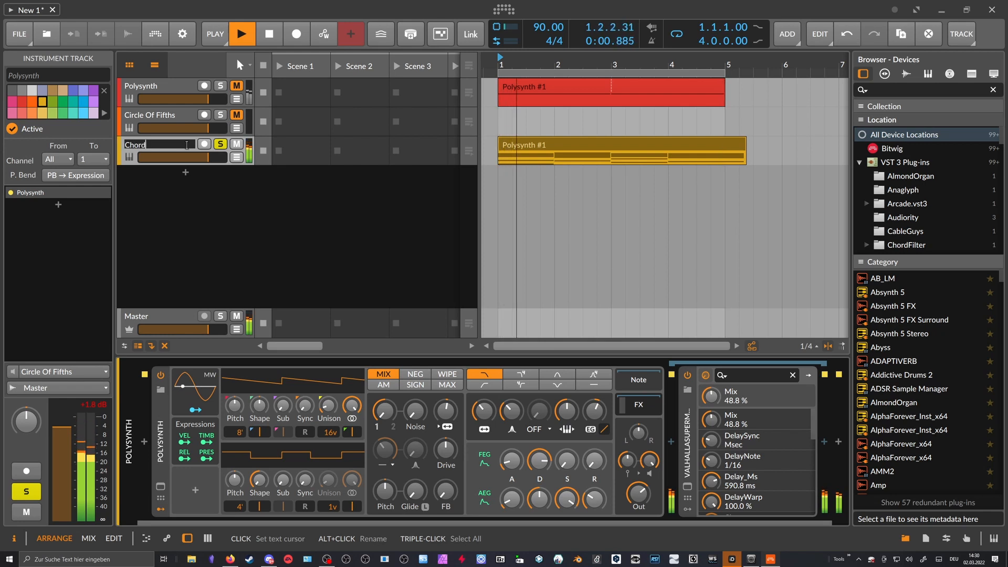
{"action": "type", "text": "s"}
{"action": "key", "text": "Return"}
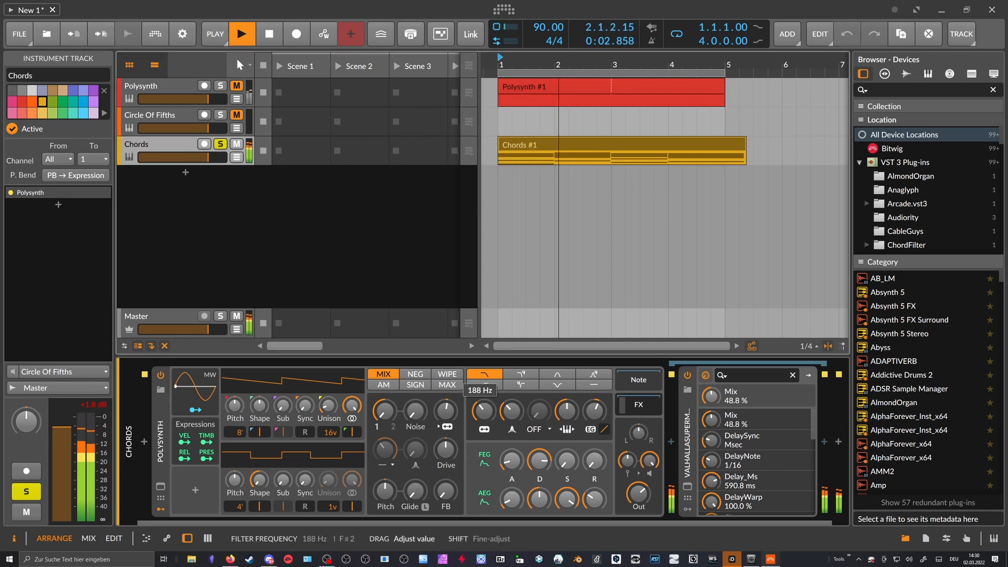
Raise the Chords Polysynth's filter envelope attack, filter resonance and filter envelope amount, and set the amp envelope attack to about 15%
{"action": "left_click_drag", "start_coordinate": [511, 461], "coordinate": [511, 453]}
{"action": "left_click_drag", "start_coordinate": [512, 499], "coordinate": [511, 491]}
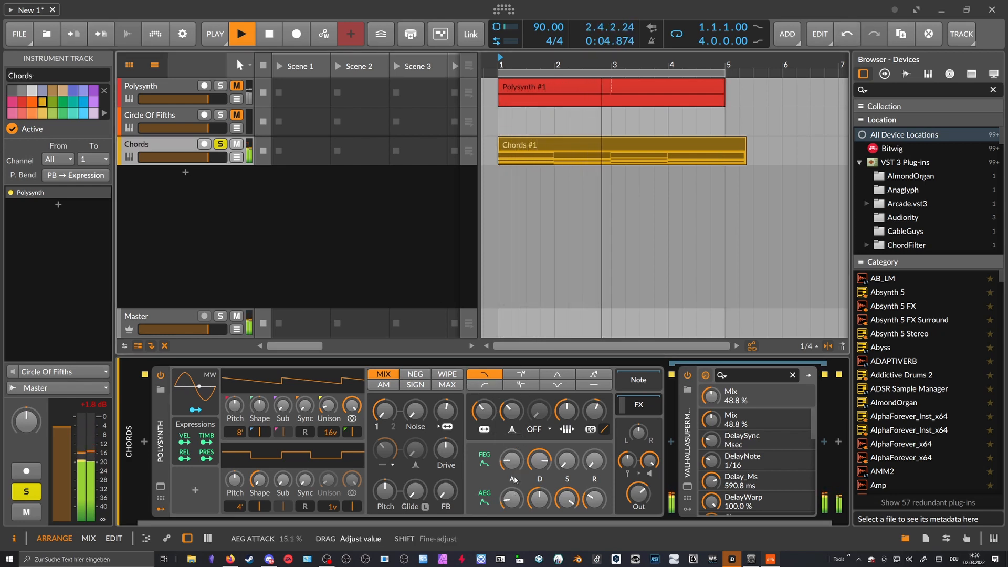
{"action": "left_click_drag", "start_coordinate": [512, 411], "coordinate": [512, 402]}
{"action": "left_click_drag", "start_coordinate": [512, 461], "coordinate": [512, 456]}
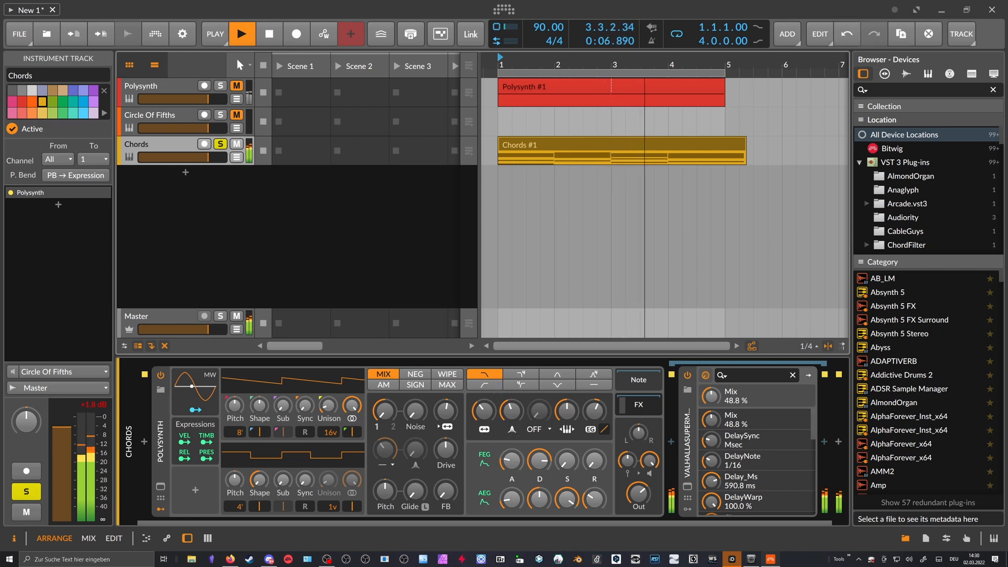
{"action": "left_click_drag", "start_coordinate": [595, 411], "coordinate": [594, 402]}
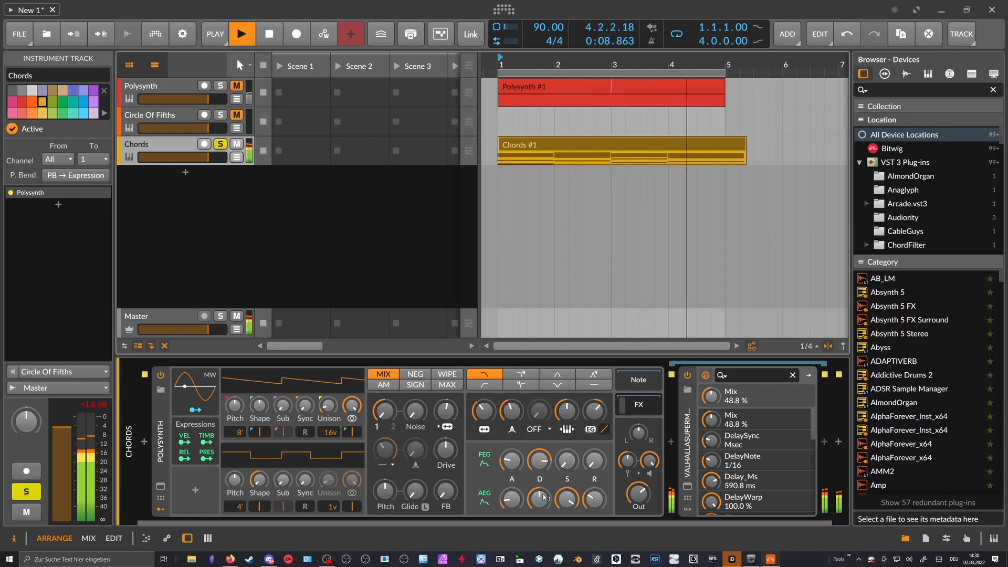
Increase the Chords Polysynth's amp envelope decay, filter envelope release and output level slightly, and stop playback
{"action": "left_click_drag", "start_coordinate": [540, 499], "coordinate": [539, 485]}
{"action": "left_click_drag", "start_coordinate": [594, 461], "coordinate": [594, 443]}
{"action": "left_click_drag", "start_coordinate": [512, 461], "coordinate": [512, 459]}
{"action": "left_click_drag", "start_coordinate": [446, 411], "coordinate": [446, 406]}
{"action": "left_click_drag", "start_coordinate": [638, 494], "coordinate": [638, 492]}
{"action": "left_click", "coordinate": [398, 288]}
{"action": "key", "text": "space"}
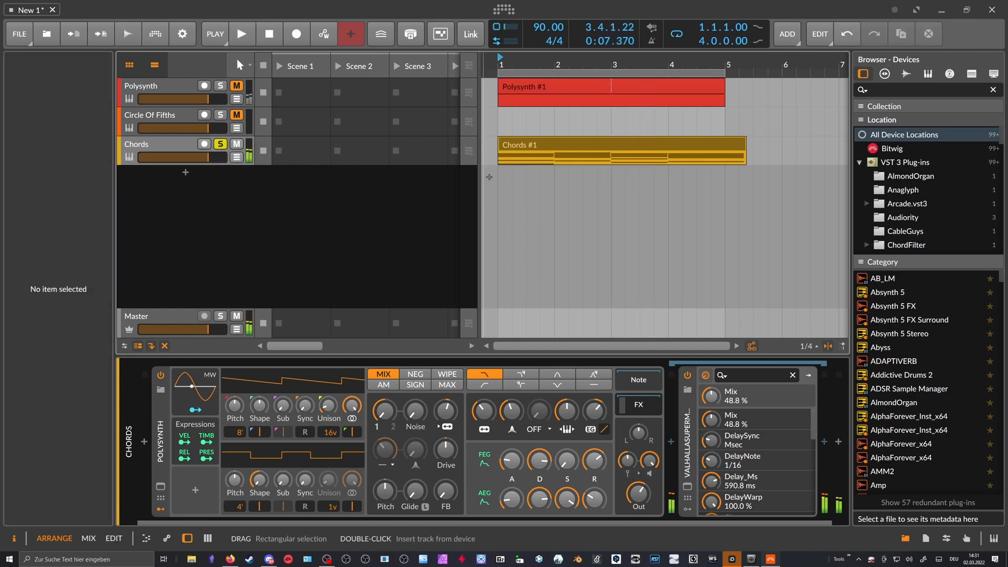
Review the notes in the Chords clip and open the Melody Generator patch on the first Polysynth track
{"action": "double_click", "coordinate": [507, 149]}
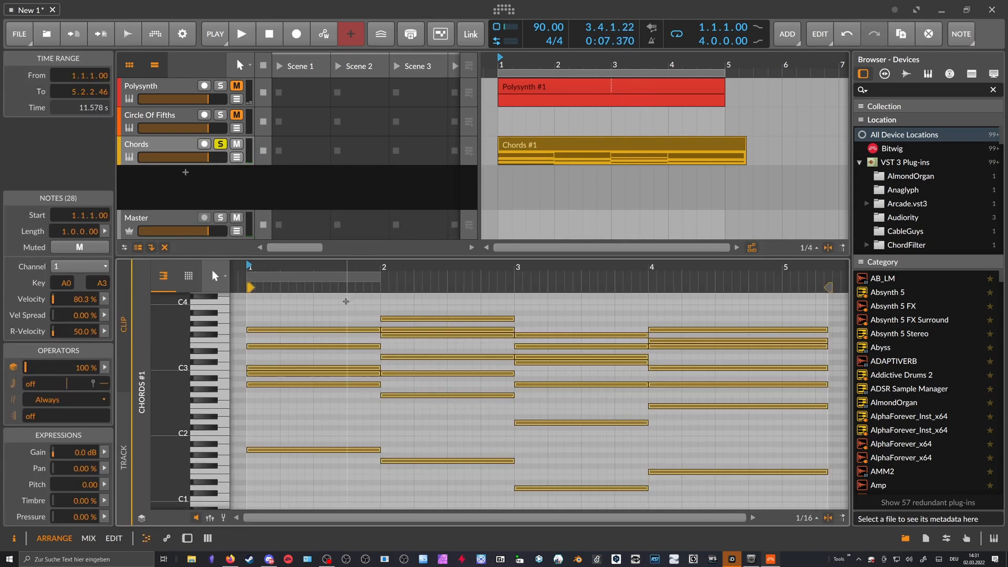
{"action": "left_click_drag", "start_coordinate": [346, 302], "coordinate": [732, 503]}
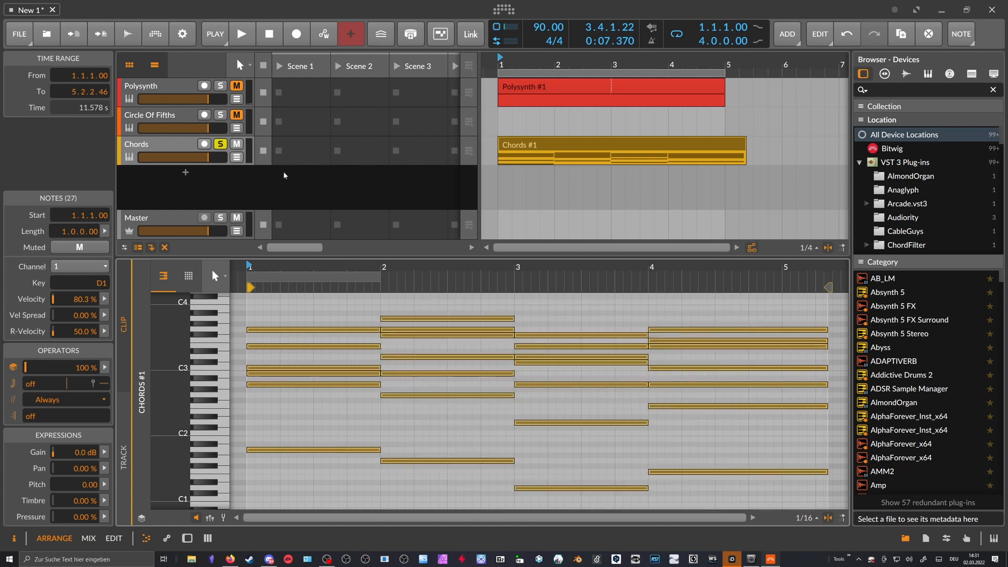
{"action": "double_click", "coordinate": [168, 90]}
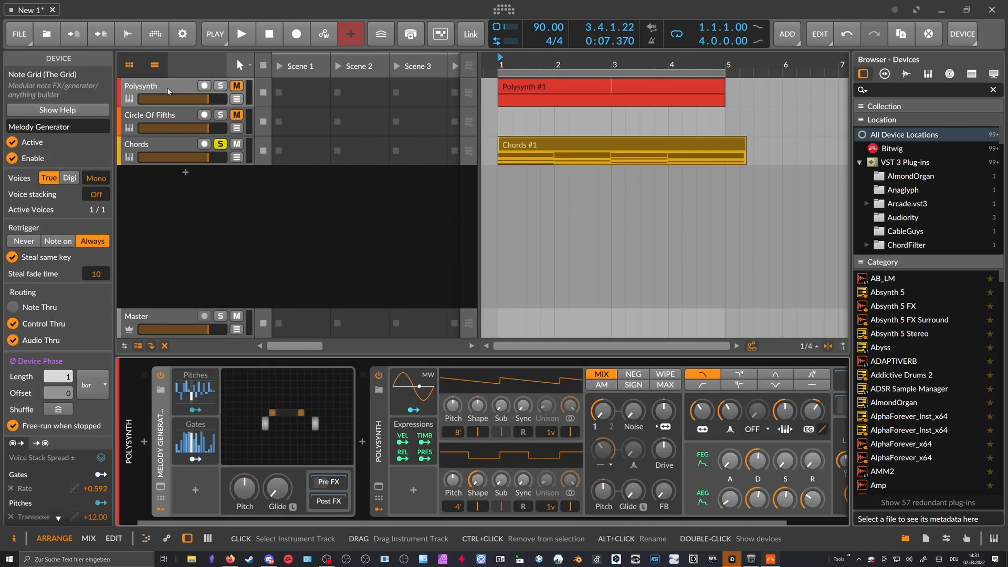
{"action": "left_click", "coordinate": [300, 401]}
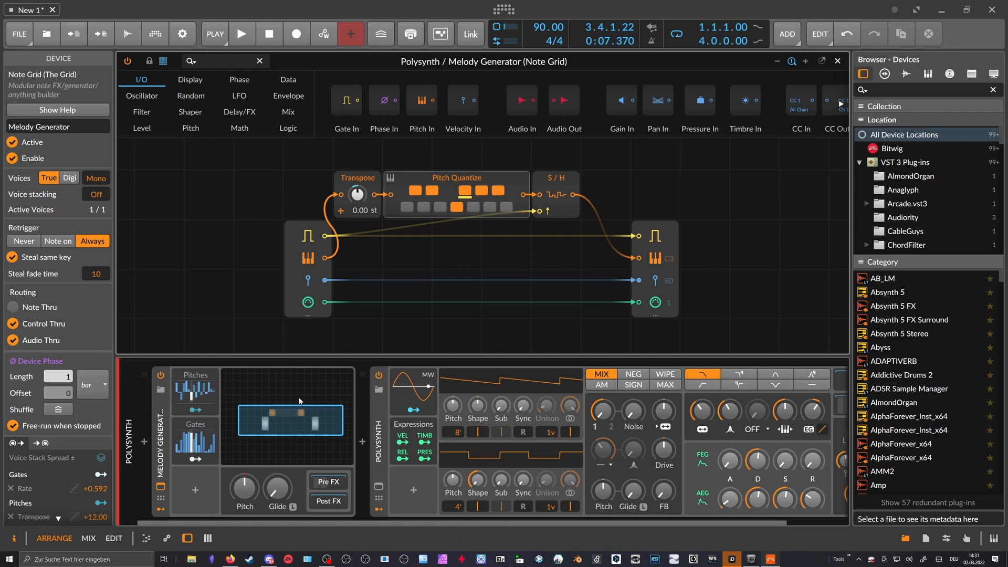
Make the Pitch Quantize module use note input from the Chords track and close the Melody Generator patch
{"action": "left_click", "coordinate": [444, 203]}
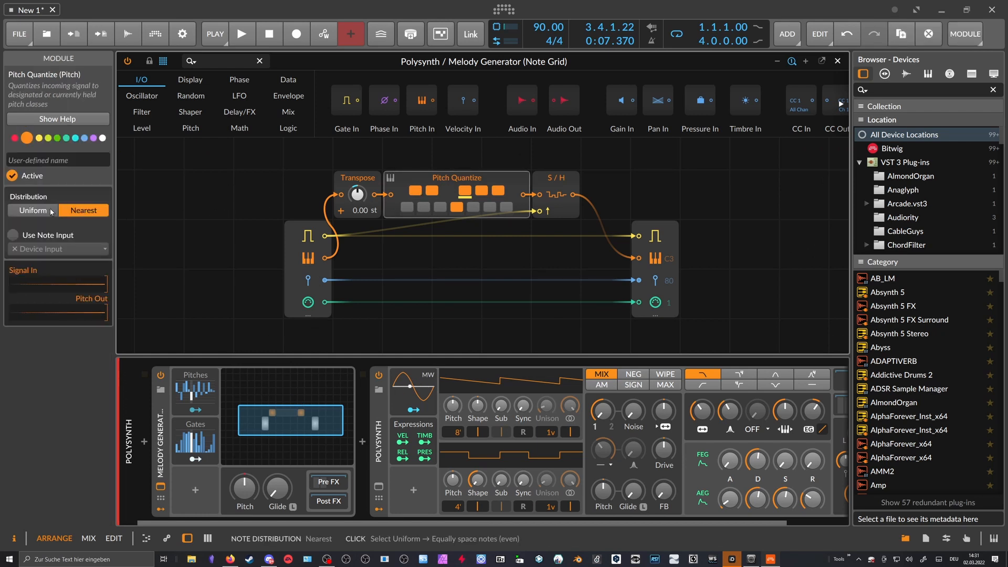
{"action": "left_click", "coordinate": [13, 236]}
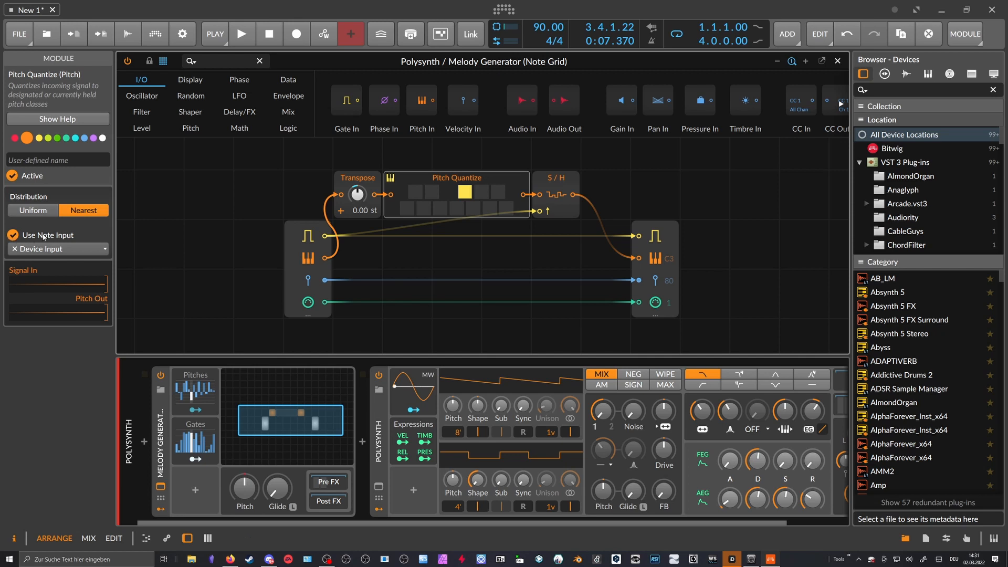
{"action": "left_click", "coordinate": [28, 250]}
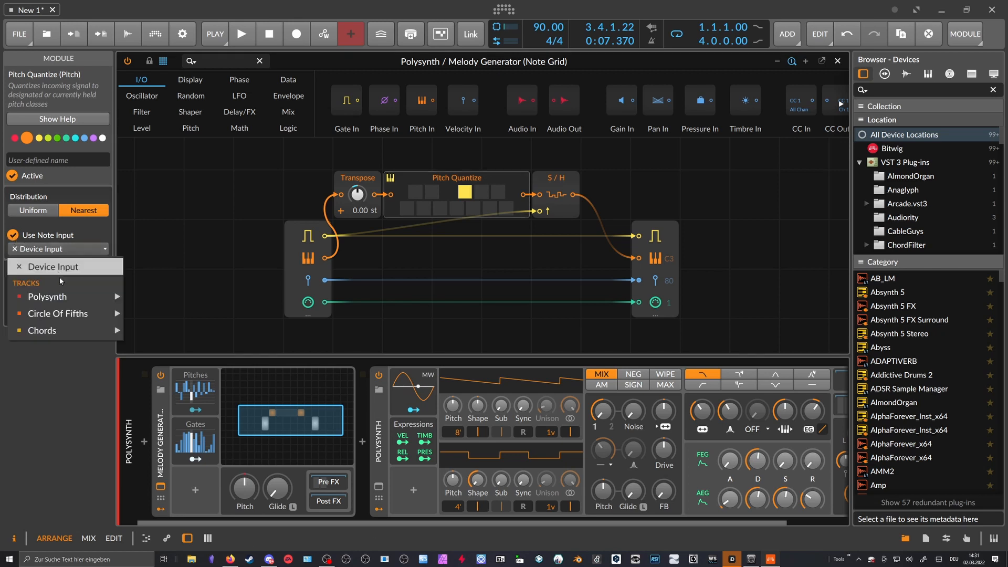
{"action": "mouse_move", "coordinate": [56, 330]}
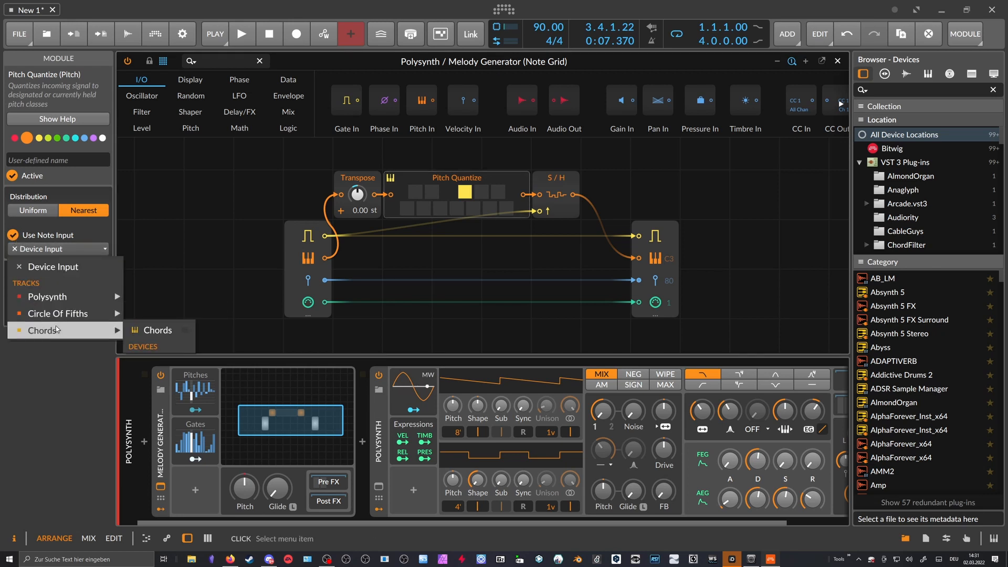
{"action": "left_click", "coordinate": [139, 330]}
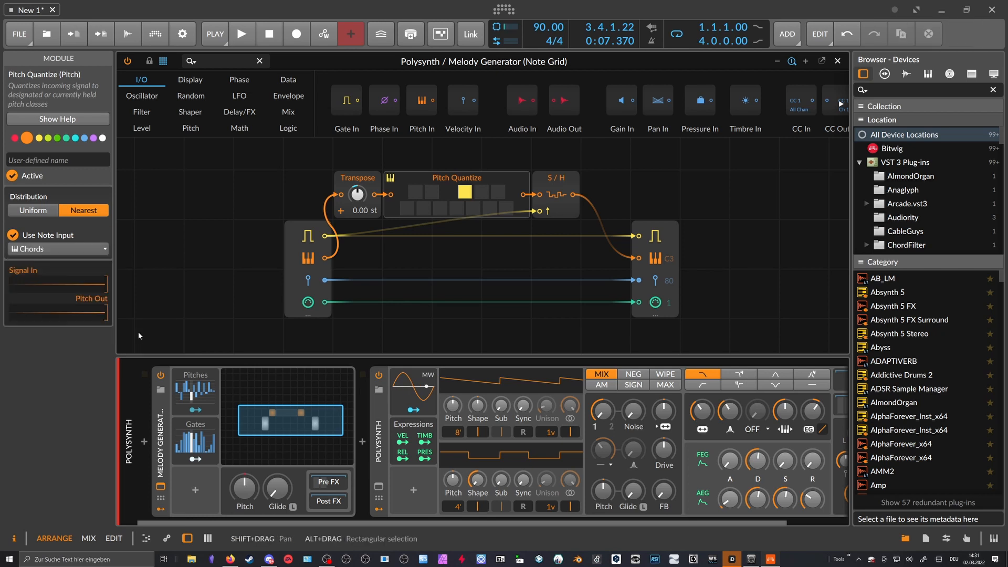
{"action": "left_click", "coordinate": [168, 292]}
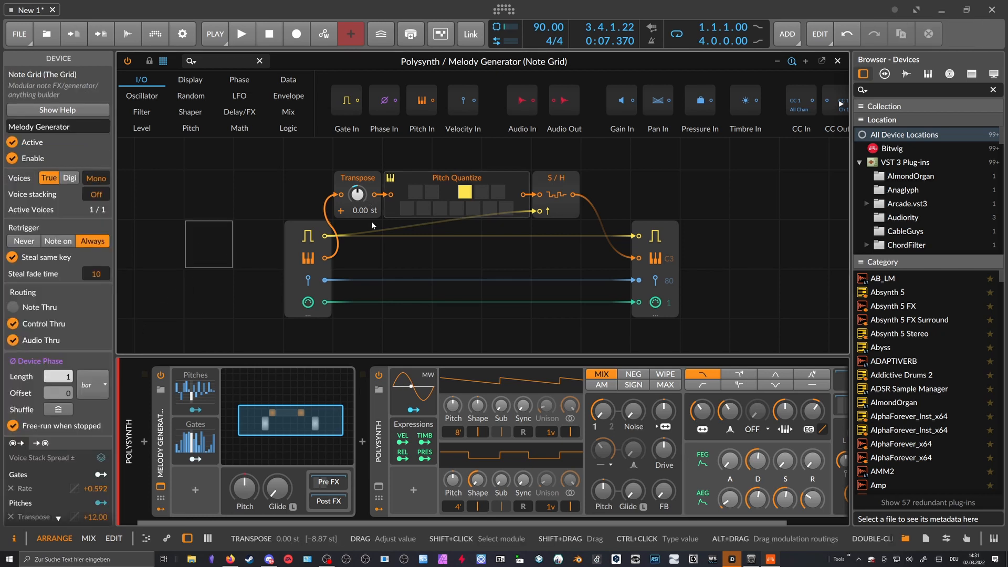
{"action": "left_click", "coordinate": [423, 179]}
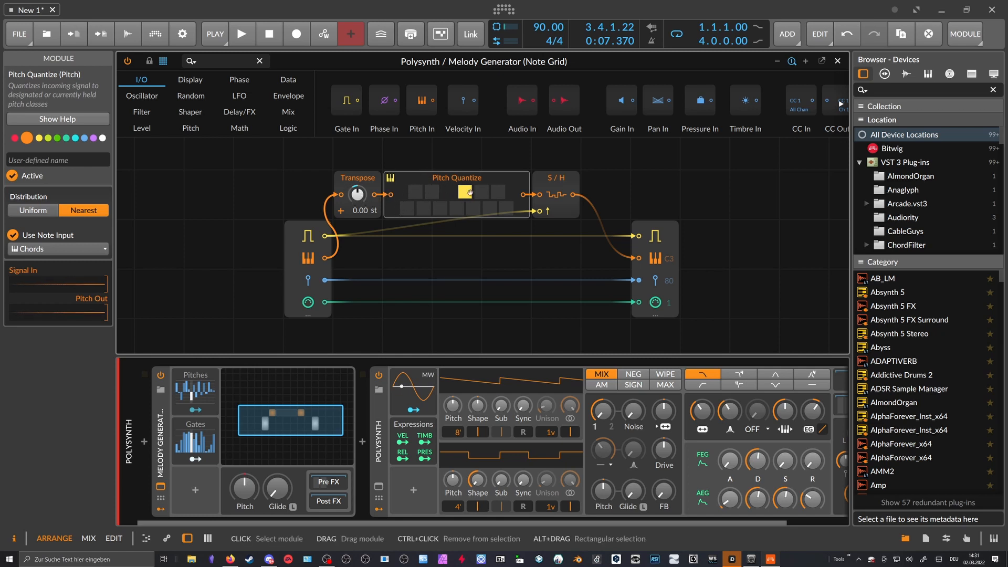
{"action": "left_click", "coordinate": [838, 61]}
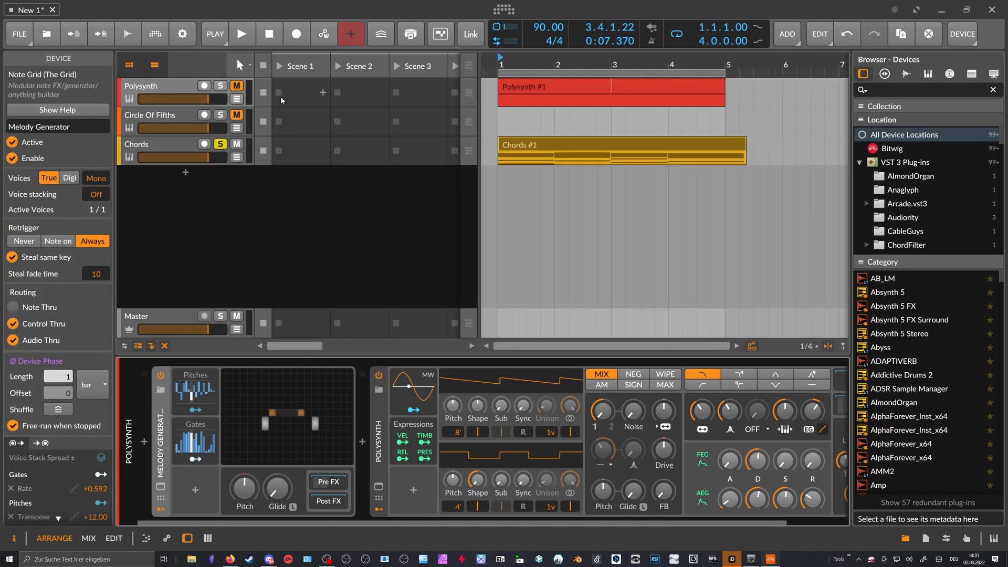
Unmute the Polysynth track and show the notes of the Chords clip
{"action": "left_click", "coordinate": [237, 86]}
{"action": "left_click", "coordinate": [178, 93]}
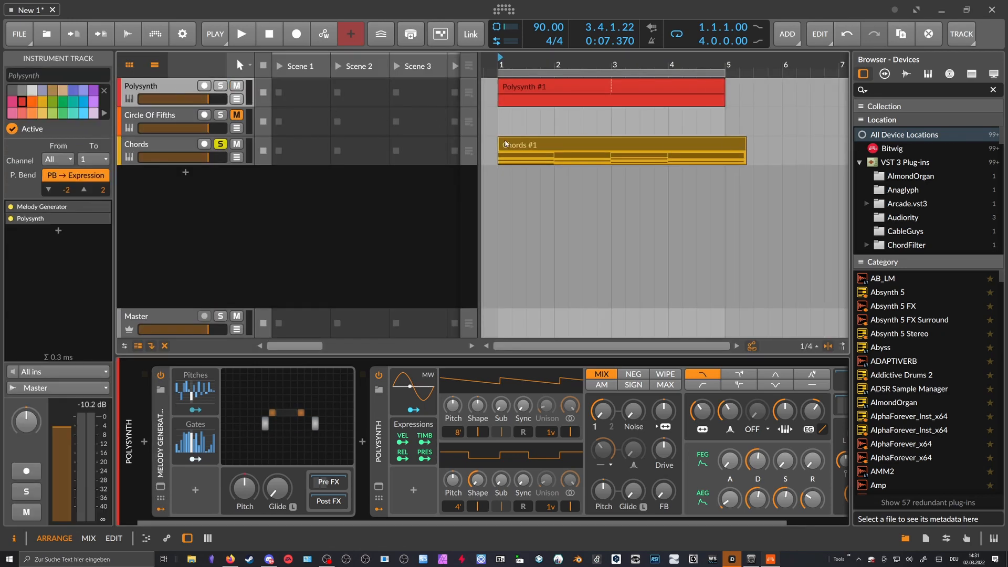
{"action": "double_click", "coordinate": [525, 146]}
{"action": "left_click_drag", "start_coordinate": [331, 301], "coordinate": [661, 466]}
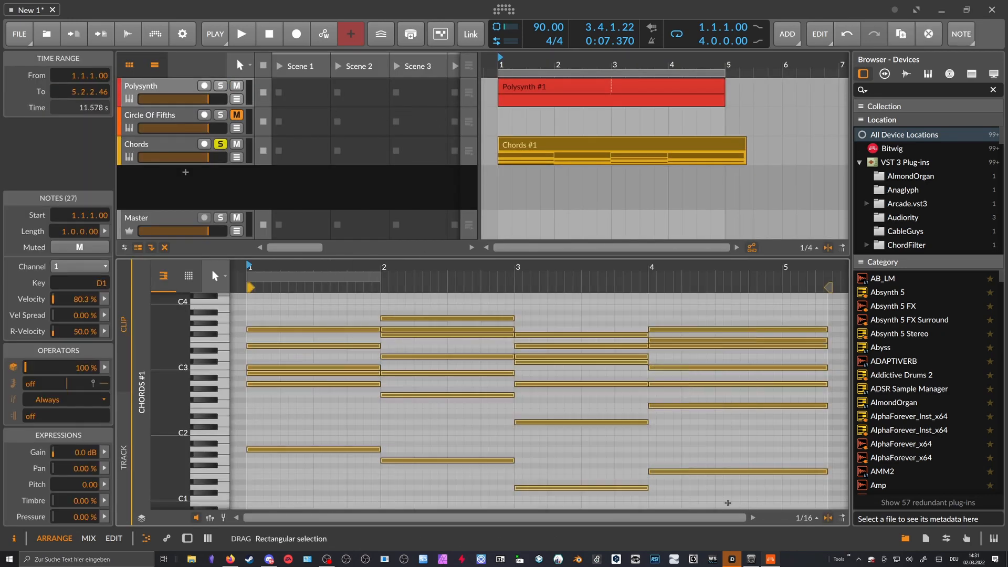
{"action": "left_click_drag", "start_coordinate": [316, 307], "coordinate": [736, 502]}
Delete the Circle Of Fifths track and turn off solo on the Chords track
{"action": "left_click", "coordinate": [178, 119]}
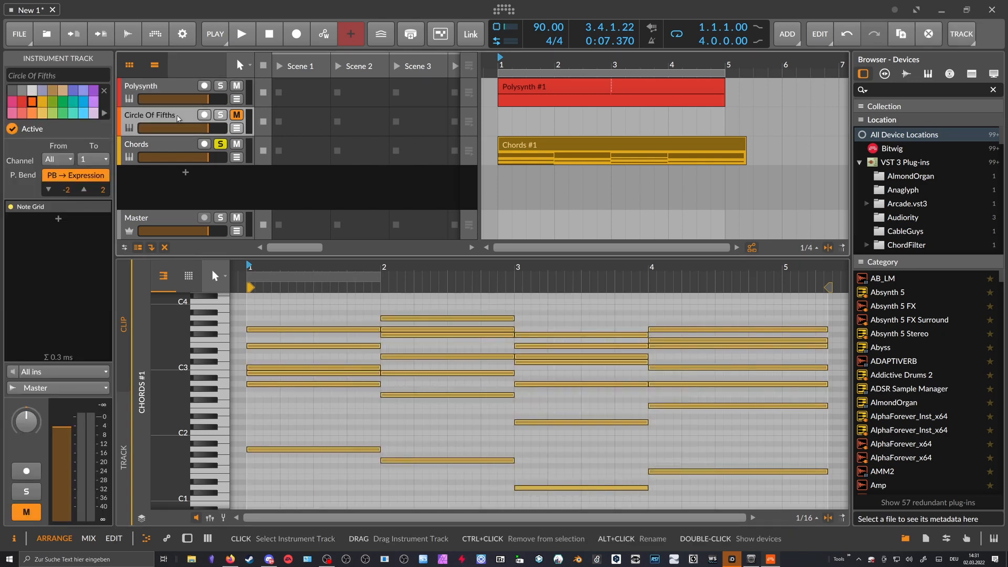
{"action": "key", "text": "Delete"}
{"action": "left_click", "coordinate": [220, 115]}
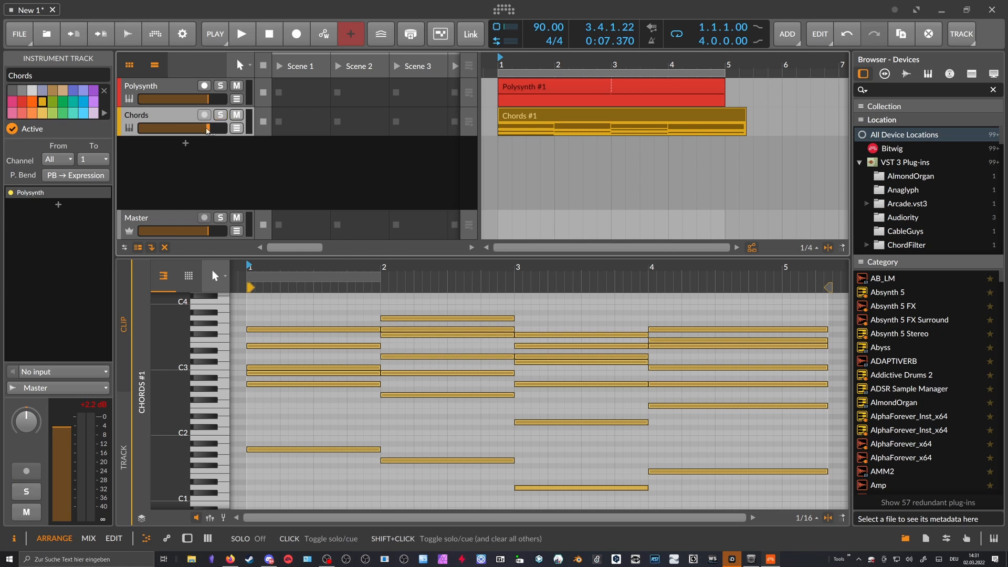
Shorten the Chords clip and its last chord's notes to end at bar 5, and start playback
{"action": "left_click_drag", "start_coordinate": [745, 117], "coordinate": [725, 117]}
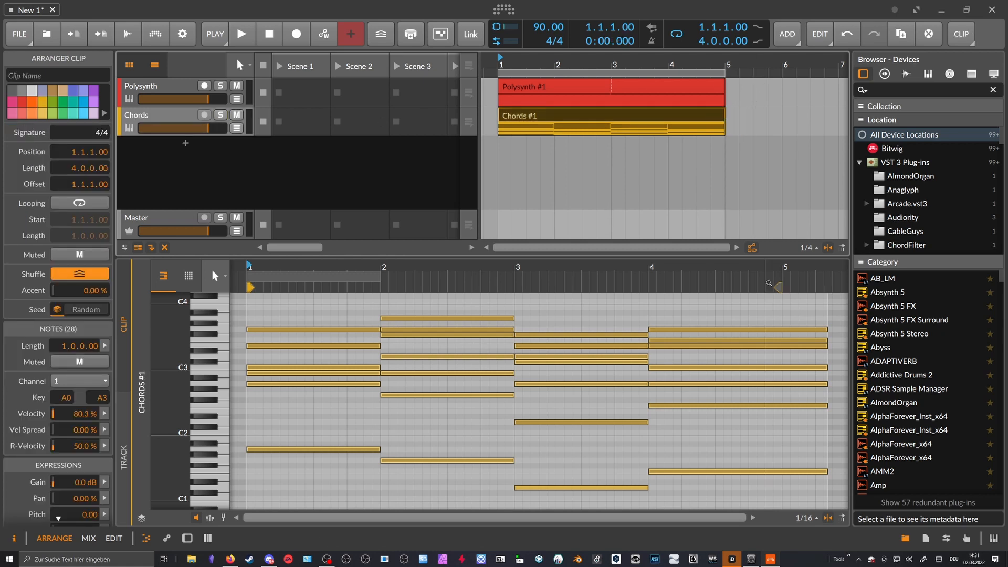
{"action": "mouse_move", "coordinate": [768, 312]}
{"action": "left_mouse_down"}
{"action": "mouse_move", "coordinate": [812, 478]}
{"action": "mouse_move", "coordinate": [782, 474]}
{"action": "left_mouse_up"}
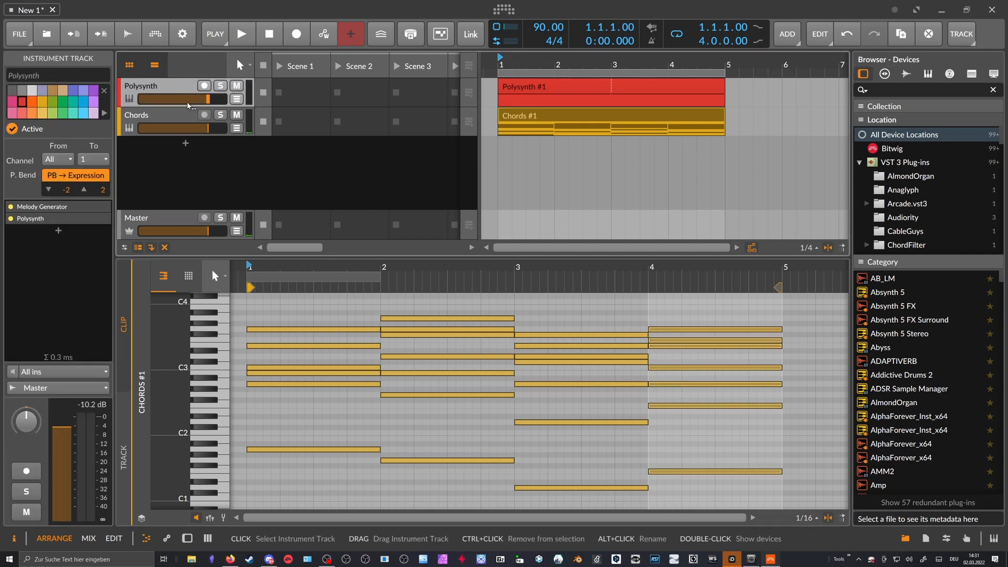
{"action": "left_click", "coordinate": [188, 85]}
{"action": "key", "text": "space"}
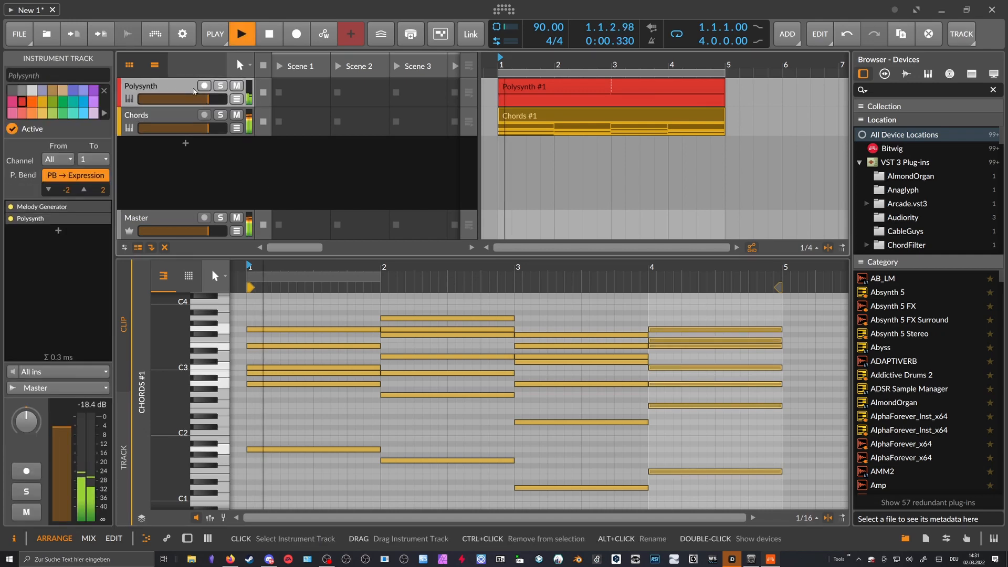
Lower the output level of the Chords track's Polysynth to about -11.4 dB
{"action": "double_click", "coordinate": [188, 115]}
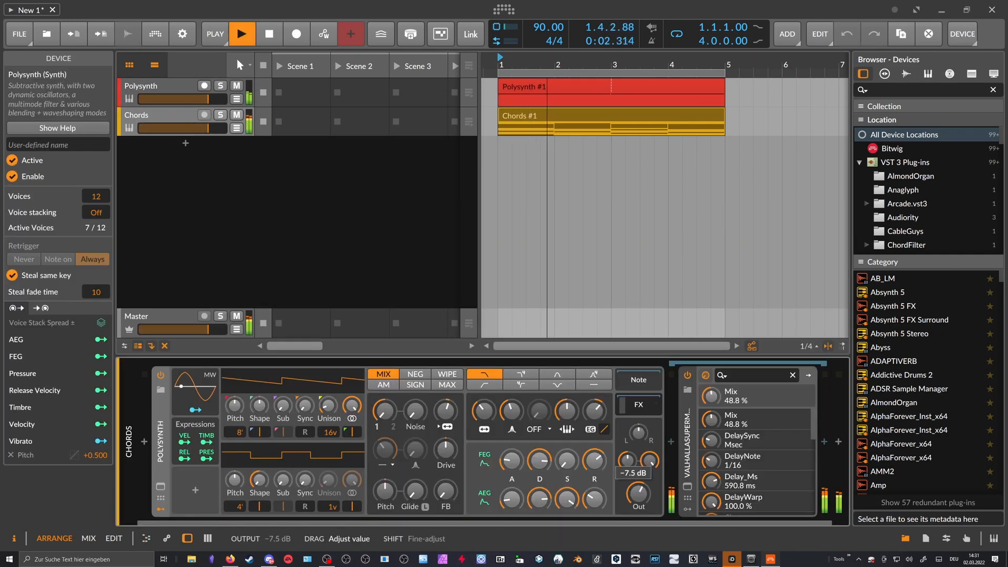
{"action": "left_click_drag", "start_coordinate": [638, 494], "coordinate": [638, 497]}
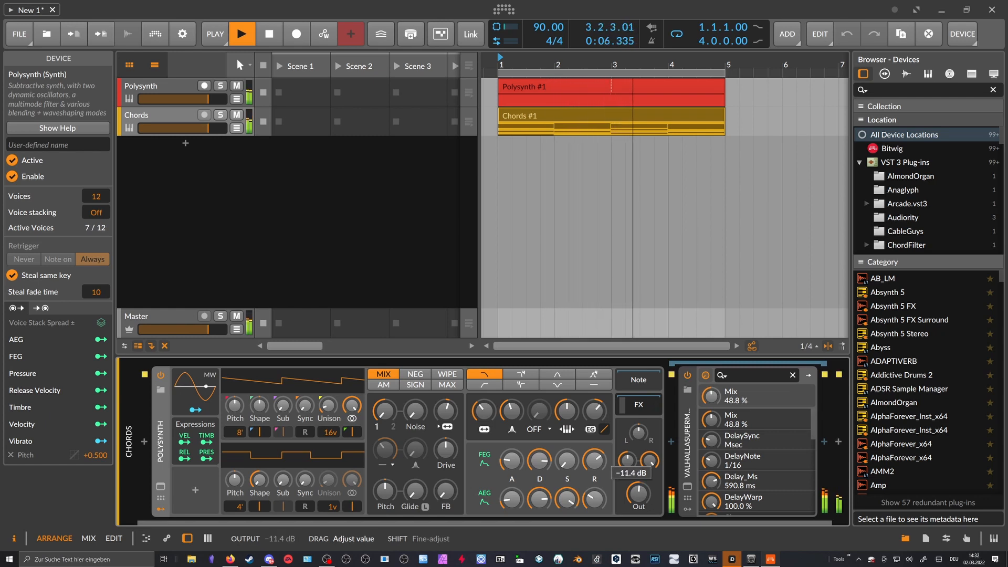
{"action": "left_click_drag", "start_coordinate": [638, 497], "coordinate": [639, 497]}
Adjust the filter cutoff and amp envelope of the melody track's Polysynth and raise its output level slightly
{"action": "left_click", "coordinate": [179, 87]}
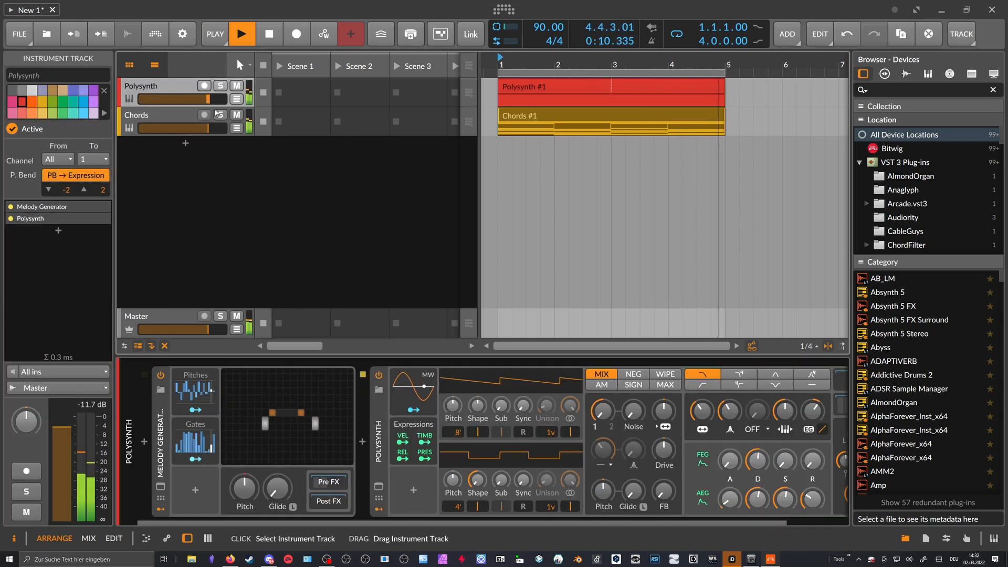
{"action": "left_click_drag", "start_coordinate": [528, 522], "coordinate": [612, 519]}
{"action": "left_click_drag", "start_coordinate": [635, 412], "coordinate": [635, 409]}
{"action": "left_click_drag", "start_coordinate": [789, 494], "coordinate": [789, 491]}
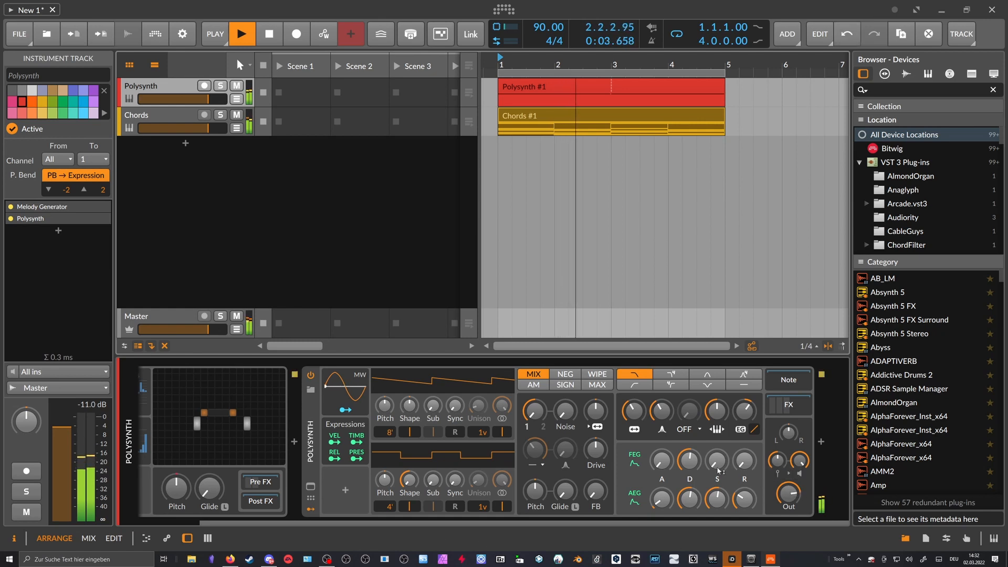
{"action": "left_click_drag", "start_coordinate": [690, 499], "coordinate": [663, 497]}
Switch the melody Polysynth's filter to the second mode, readjust its cutoff, and set the first oscillator's octave to 4'
{"action": "left_click_drag", "start_coordinate": [663, 462], "coordinate": [664, 456]}
{"action": "left_click_drag", "start_coordinate": [635, 412], "coordinate": [663, 410]}
{"action": "left_click", "coordinate": [670, 375]}
{"action": "left_click_drag", "start_coordinate": [634, 412], "coordinate": [635, 408]}
{"action": "left_click", "coordinate": [390, 432]}
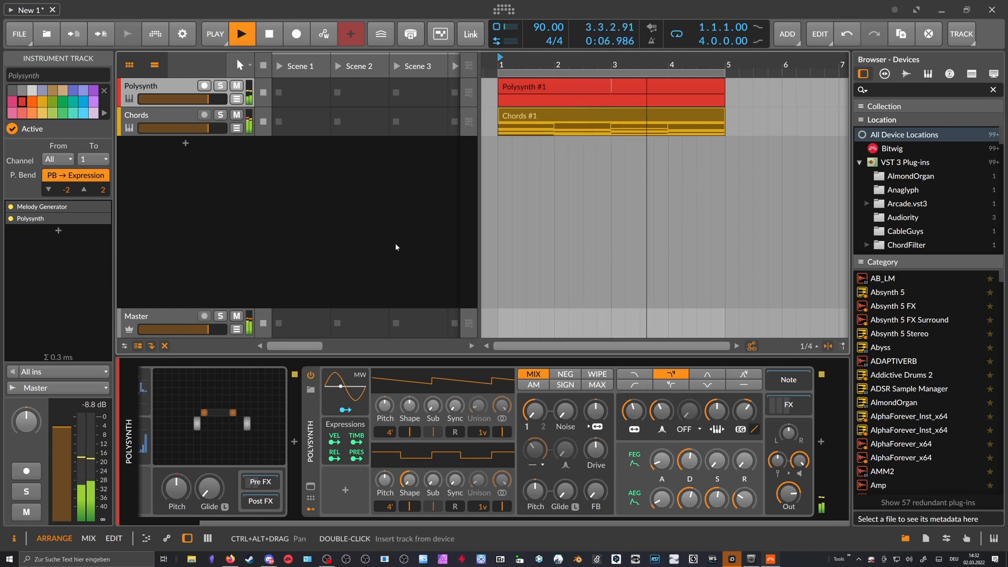
Review the Chords Polysynth's filter settings during playback and stop playback
{"action": "left_click_drag", "start_coordinate": [280, 521], "coordinate": [216, 520]}
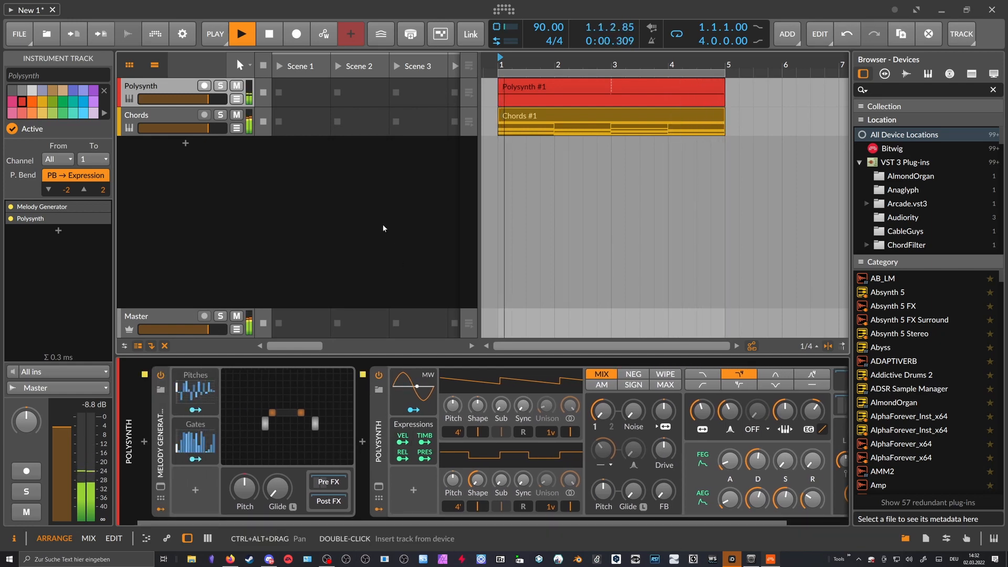
{"action": "left_click", "coordinate": [179, 114]}
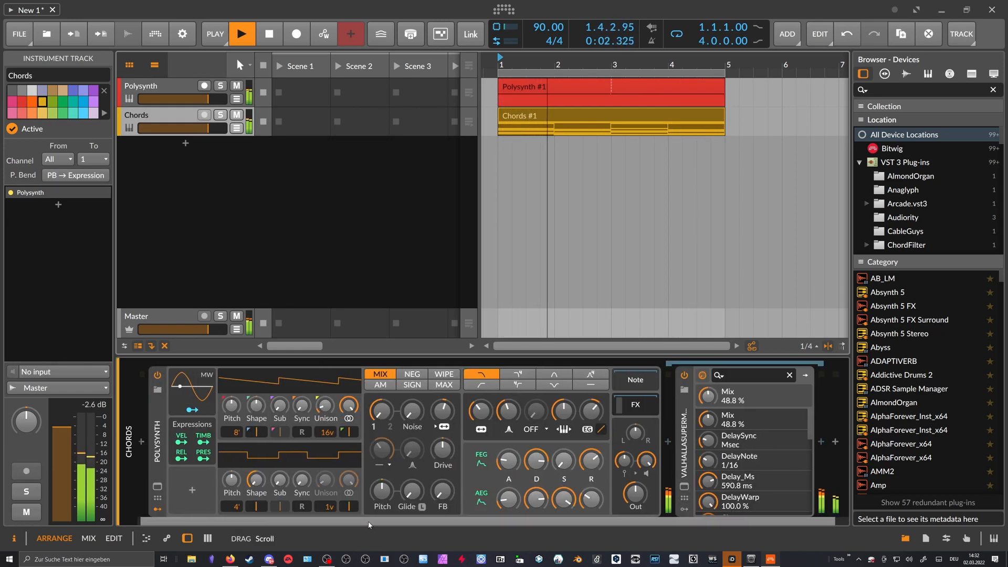
{"action": "left_click", "coordinate": [580, 415]}
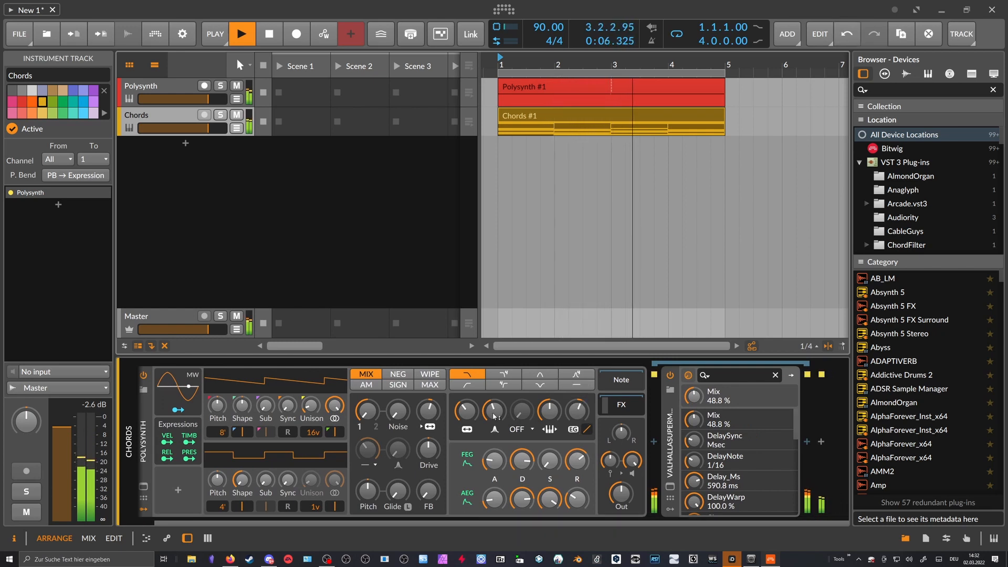
{"action": "left_click", "coordinate": [466, 410]}
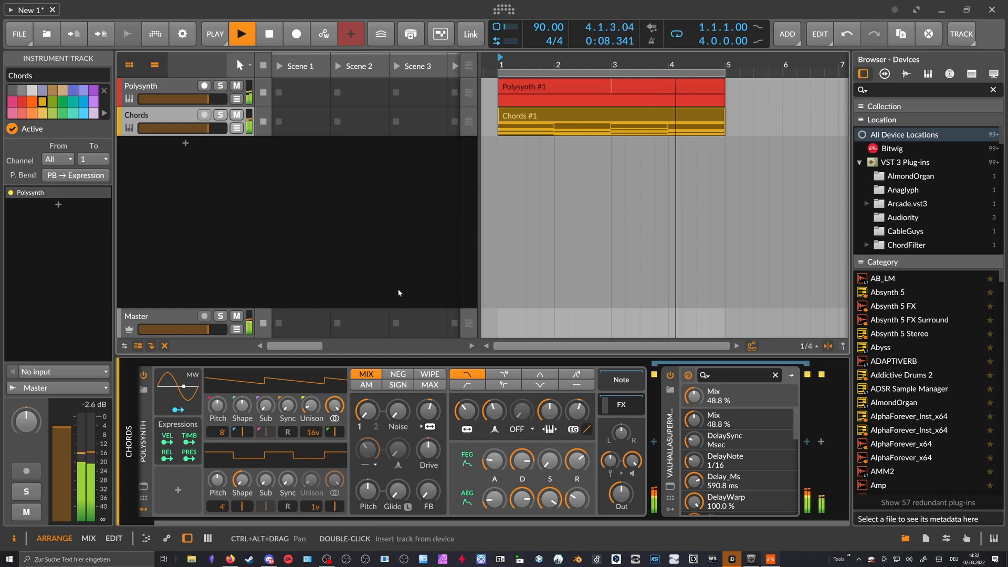
{"action": "left_click", "coordinate": [414, 273]}
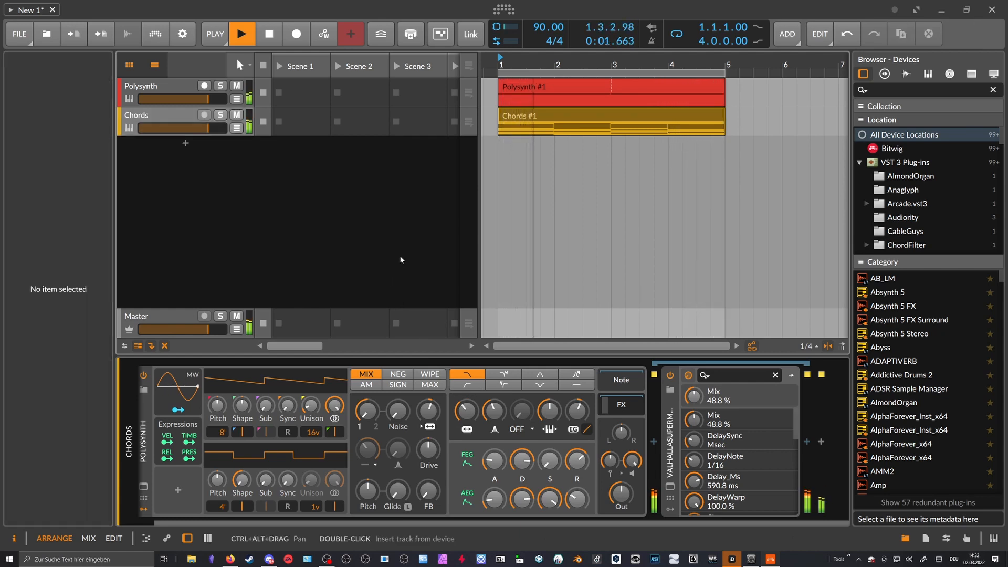
{"action": "key", "text": "space"}
Add a new instrument track loaded with XO below the Chords track
{"action": "left_click", "coordinate": [211, 162]}
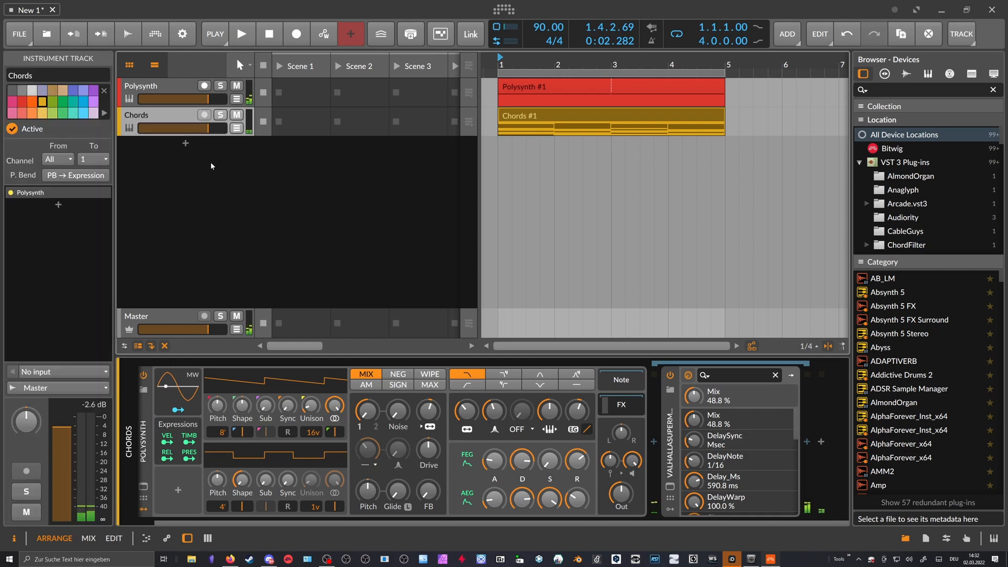
{"action": "left_click", "coordinate": [189, 144]}
{"action": "type", "text": "xo"}
{"action": "key", "text": "Return"}
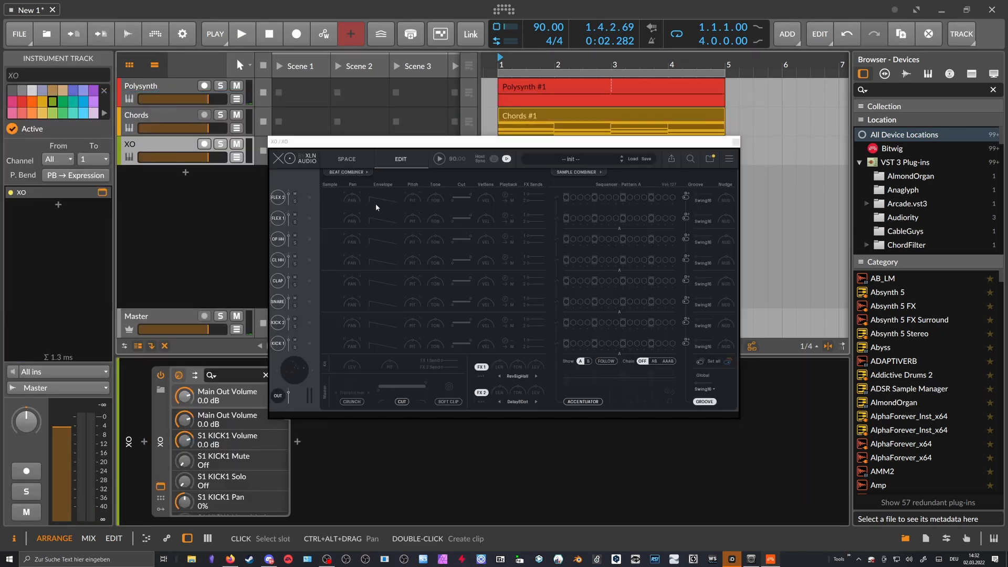
Search XO's sample space for "linn" and assign a kick sample to the KICK 1 slot
{"action": "left_click", "coordinate": [348, 159]}
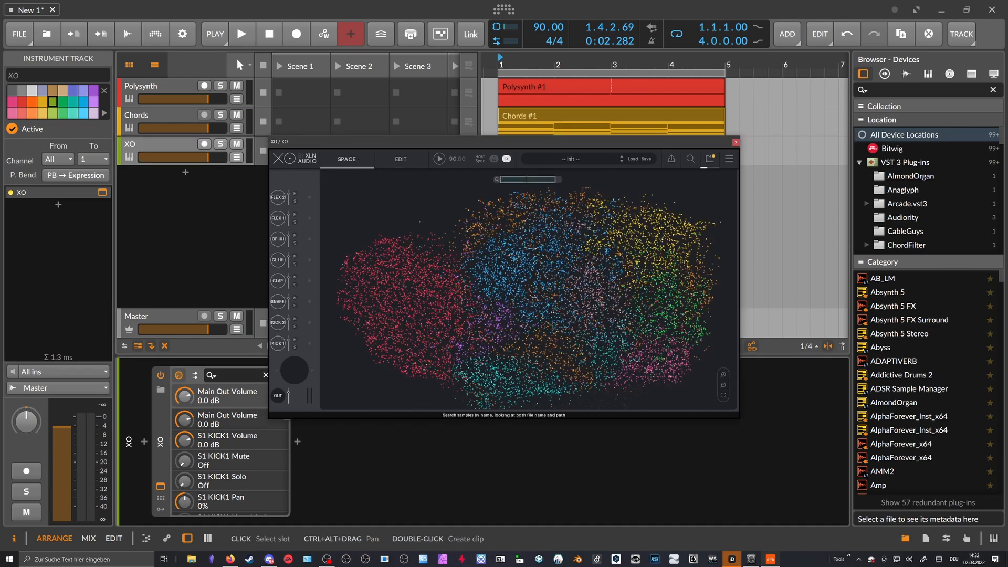
{"action": "type", "text": "linn"}
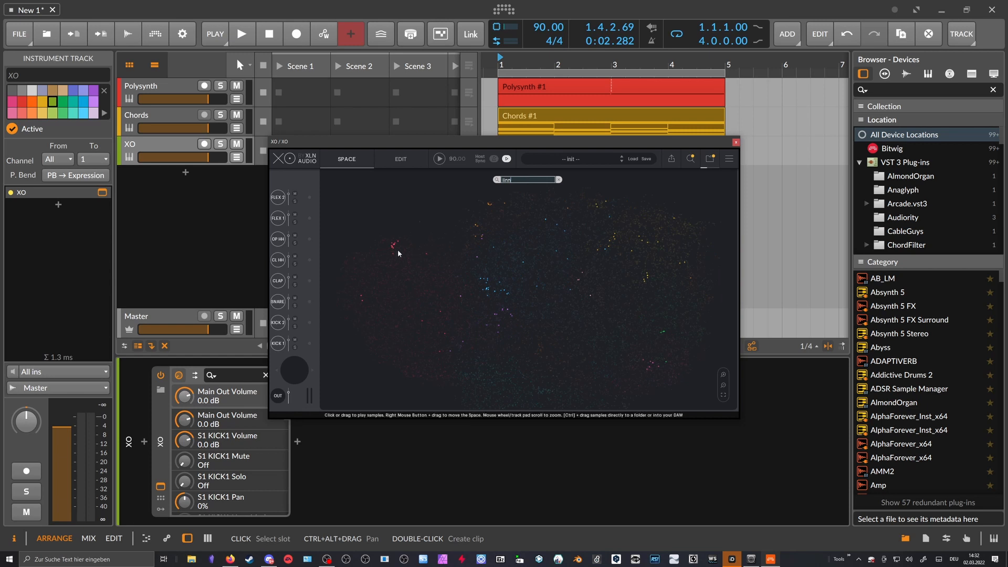
{"action": "left_click", "coordinate": [394, 255]}
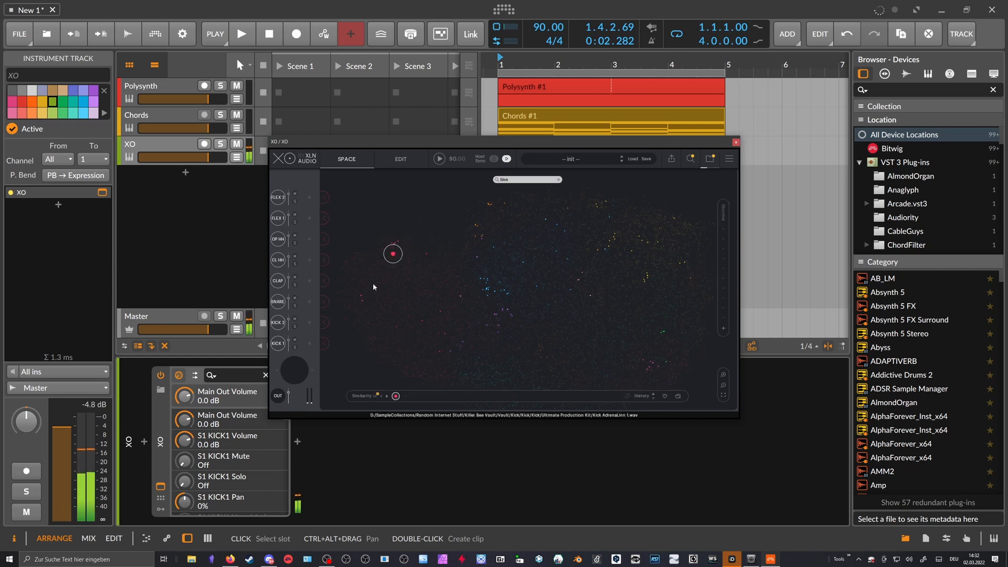
{"action": "left_click", "coordinate": [361, 297]}
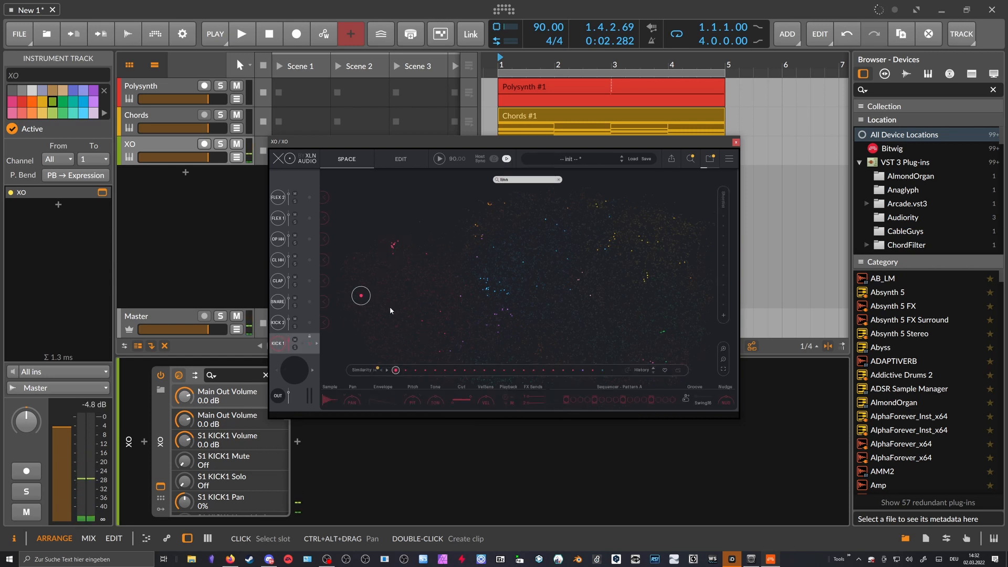
Audition the filtered samples, assigning a snare to the SNARE slot and a LinnDrum closed hat to the CL HH slot
{"action": "left_click", "coordinate": [488, 279]}
{"action": "left_click", "coordinate": [502, 292]}
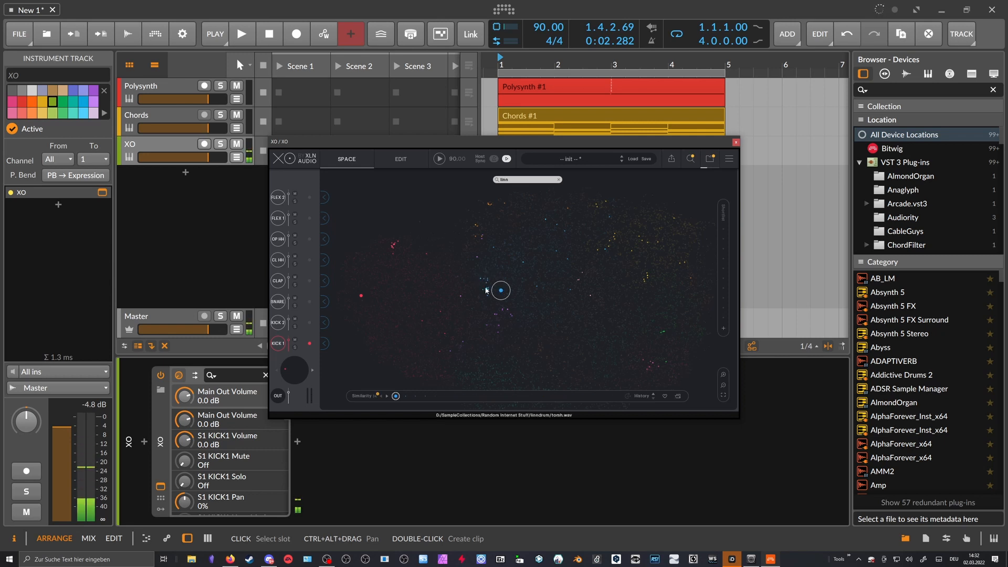
{"action": "left_click", "coordinate": [487, 284]}
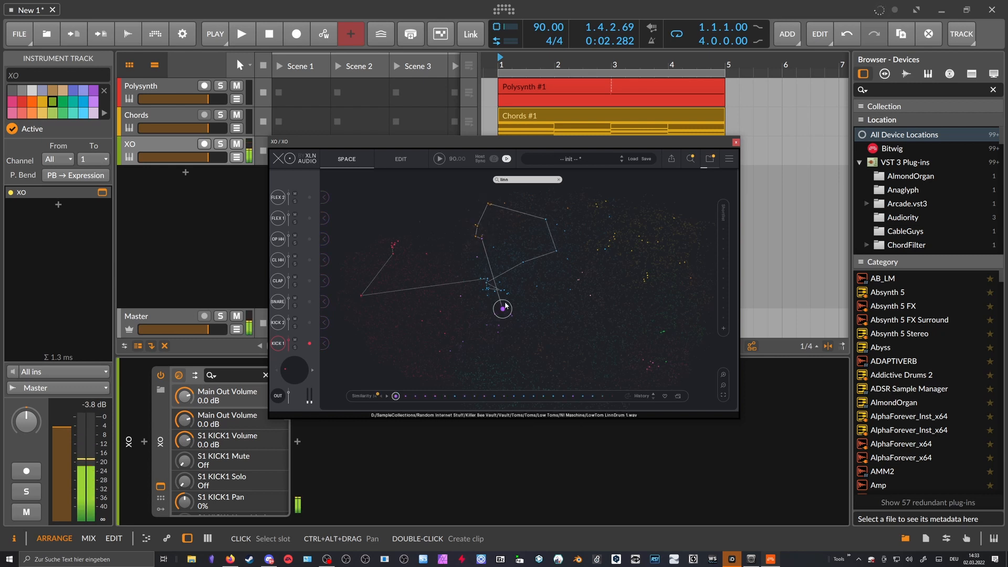
{"action": "left_click", "coordinate": [327, 301]}
{"action": "left_click", "coordinate": [616, 236]}
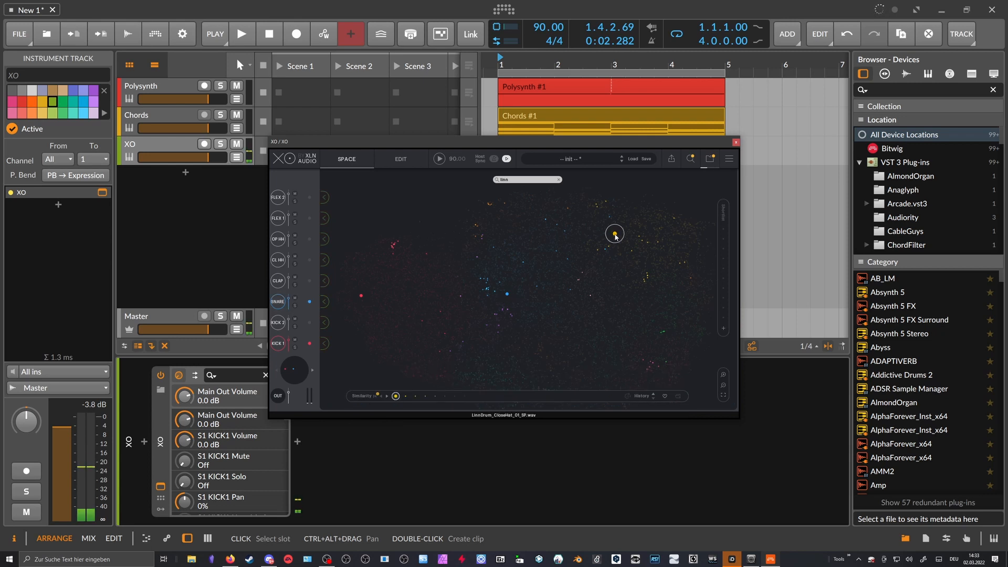
{"action": "left_click", "coordinate": [325, 262]}
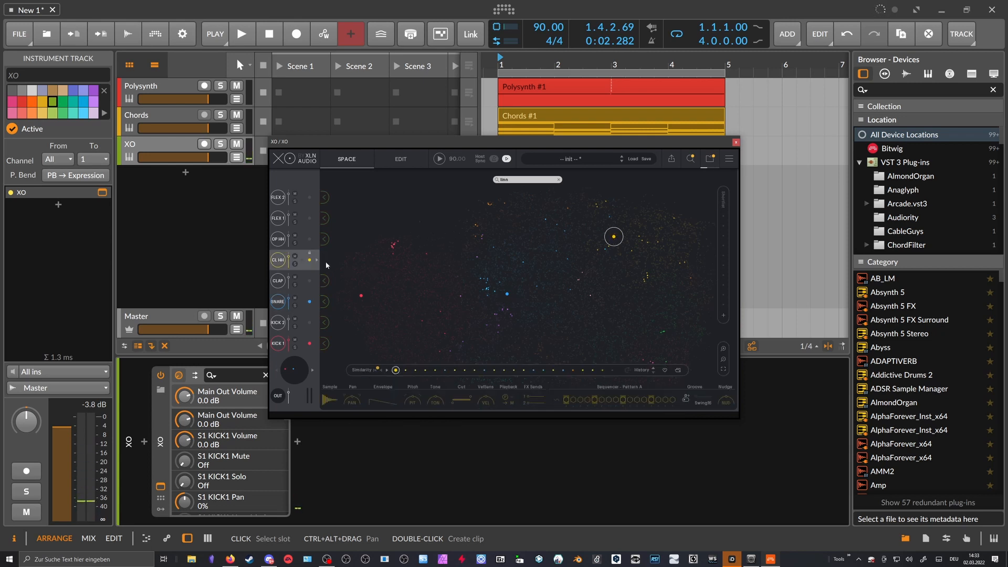
Program XO's KICK 1 on steps 1, 3 and 8, SNARE on 9, CL HH on odd steps, and set the CL HH volume to -20.4 dB
{"action": "left_click", "coordinate": [399, 160]}
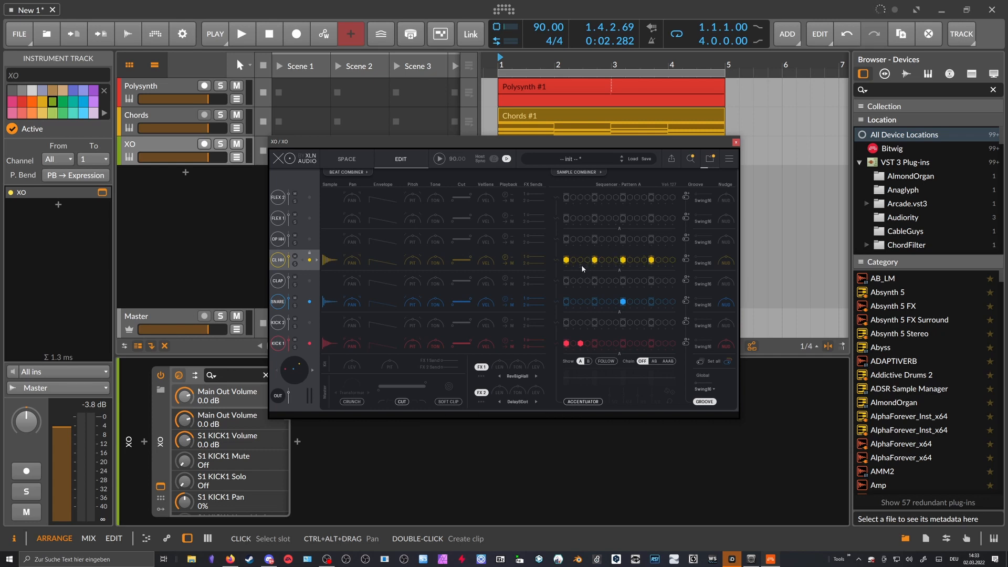
{"action": "left_click_drag", "start_coordinate": [581, 271], "coordinate": [578, 291]}
{"action": "key", "text": "space"}
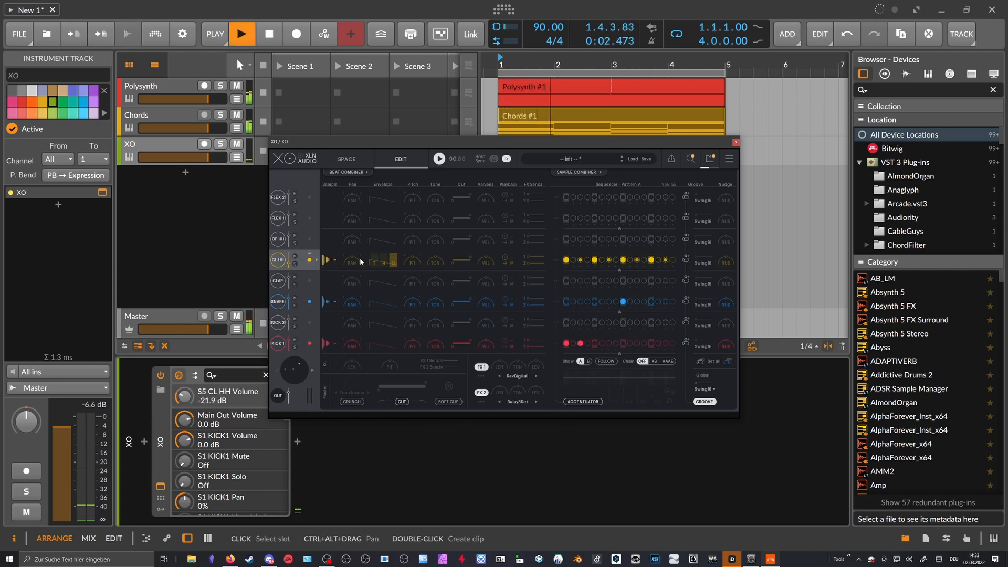
{"action": "left_click", "coordinate": [615, 343]}
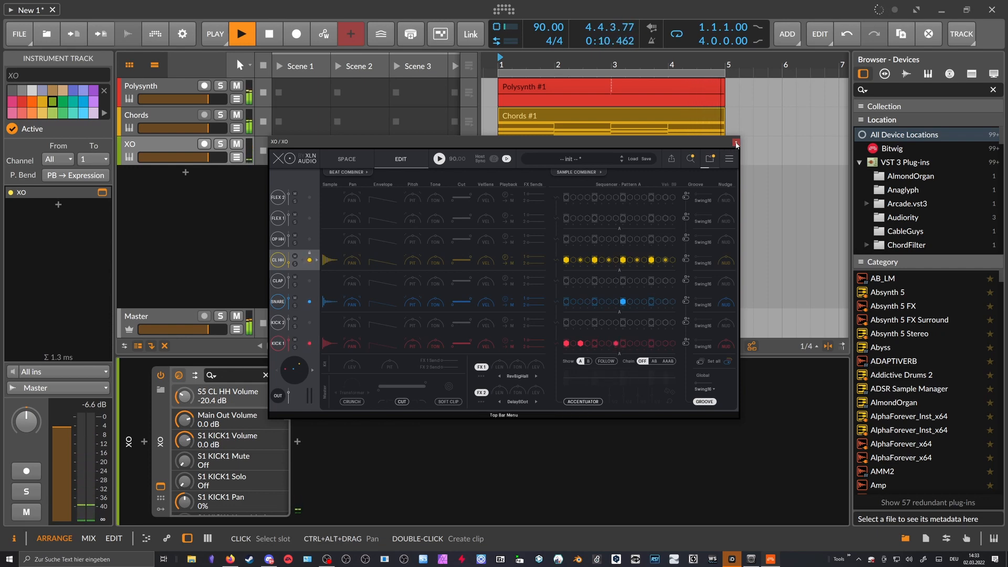
Add a Peak Limiter after XO on its track and set the limiter's input gain to +6.2 dB
{"action": "left_click", "coordinate": [736, 143]}
{"action": "left_click", "coordinate": [297, 442]}
{"action": "type", "text": "pea"}
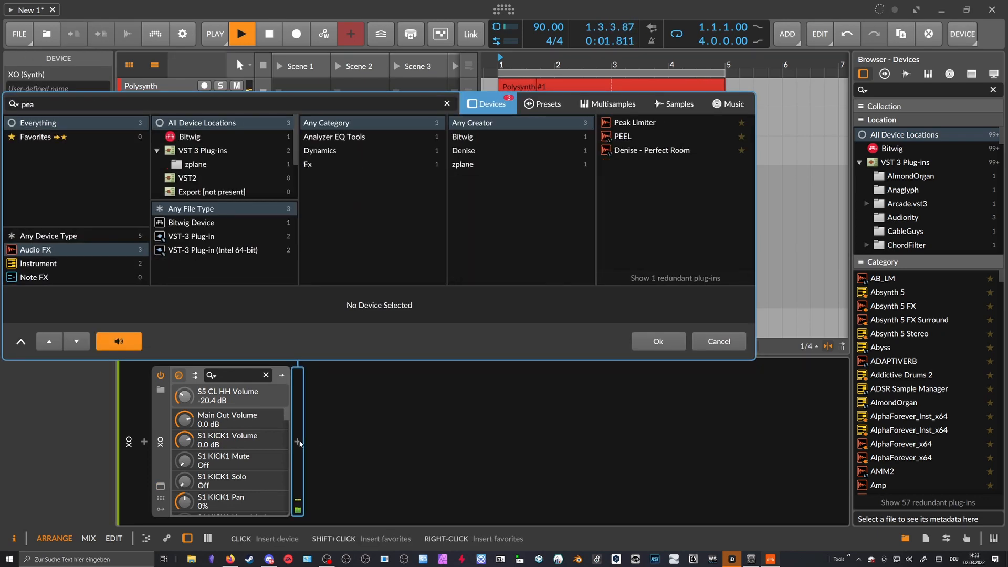
{"action": "type", "text": "k"}
{"action": "key", "text": "Down"}
{"action": "key", "text": "Return"}
{"action": "left_click_drag", "start_coordinate": [344, 485], "coordinate": [344, 481]}
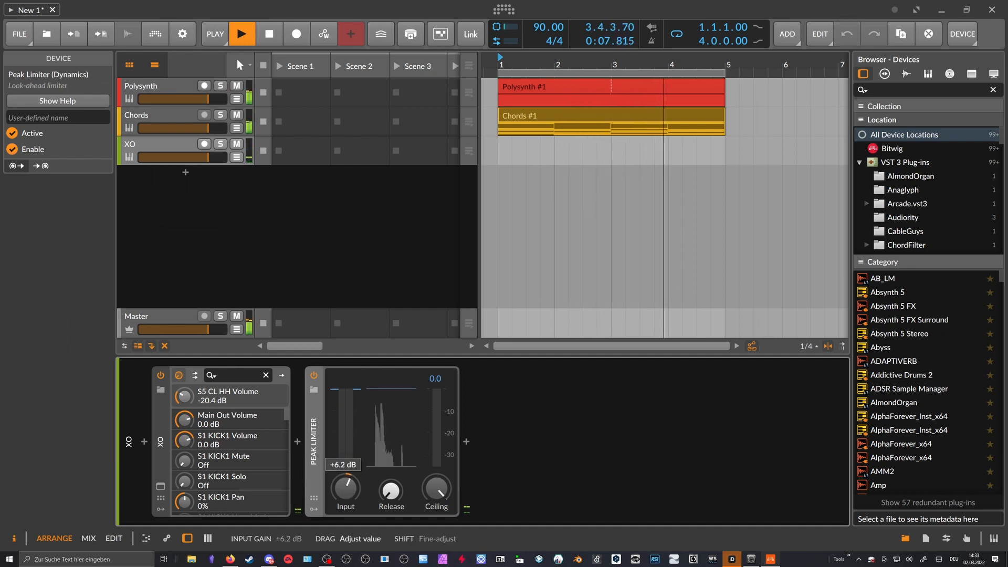
{"action": "left_click", "coordinate": [227, 250]}
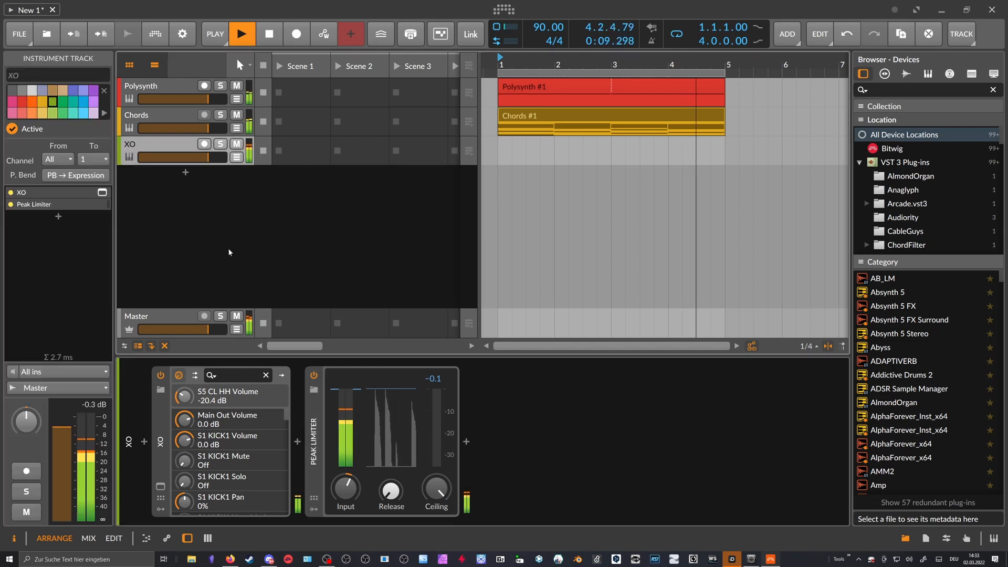
Randomize the Gates step sequence in the Polysynth track's Melody Generator
{"action": "left_click", "coordinate": [146, 115]}
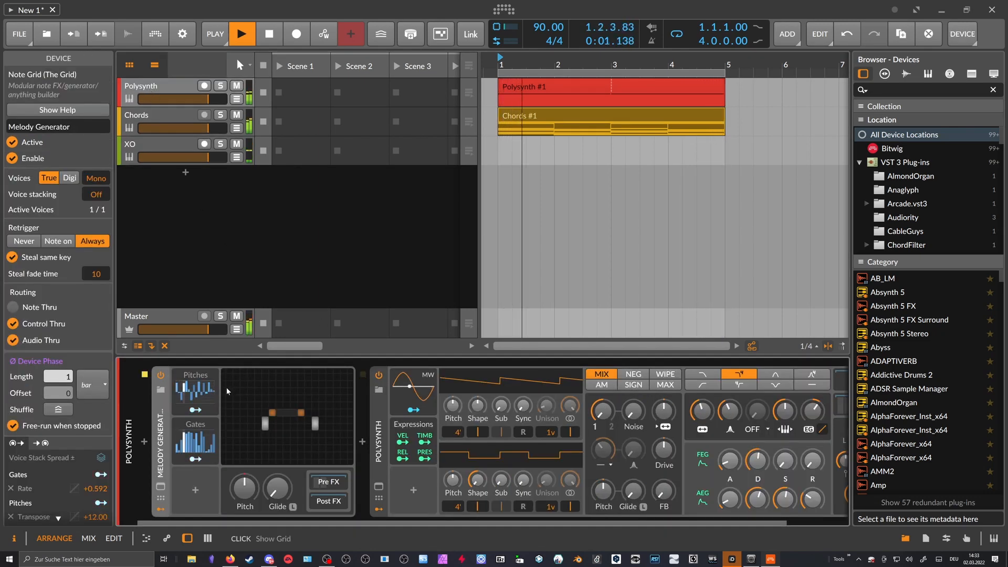
{"action": "left_click", "coordinate": [196, 439]}
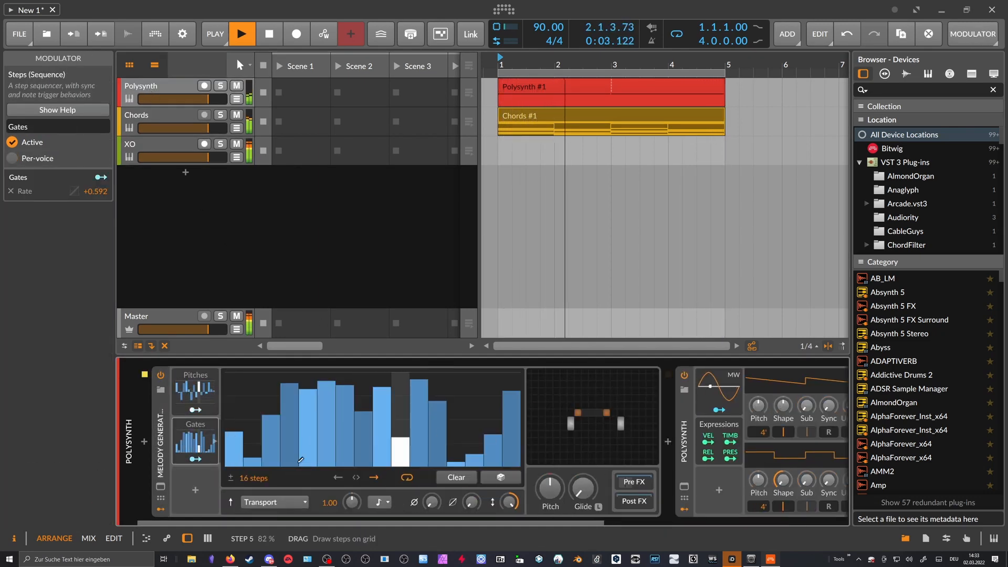
{"action": "left_click", "coordinate": [484, 479]}
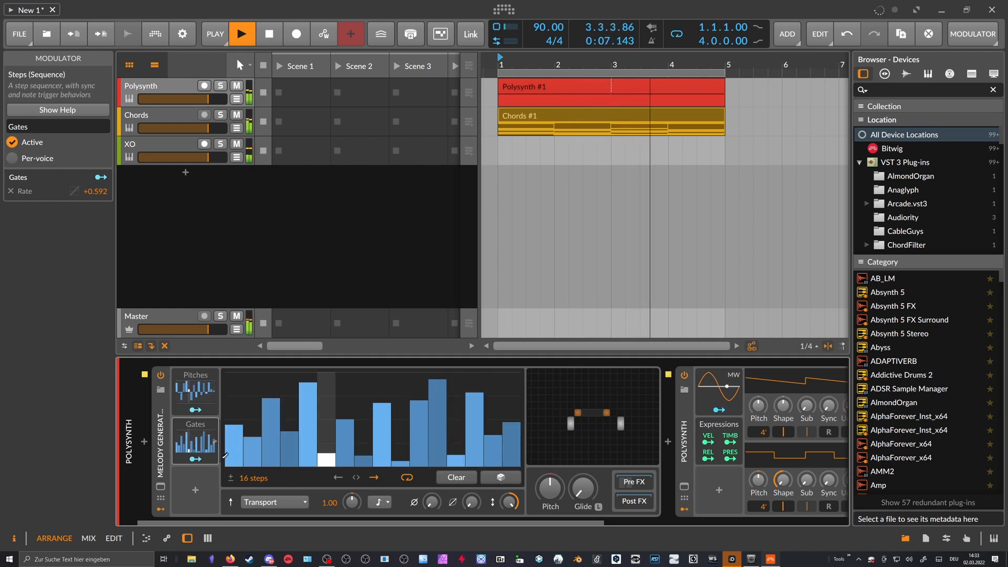
Show the Melody Generator's Pre FX chain and set the Gates modulation of the Note Repeats rate to +1.020
{"action": "left_click", "coordinate": [628, 482]}
{"action": "left_click_drag", "start_coordinate": [508, 522], "coordinate": [587, 523]}
{"action": "left_click_drag", "start_coordinate": [574, 395], "coordinate": [574, 366]}
{"action": "left_click_drag", "start_coordinate": [395, 522], "coordinate": [315, 517]}
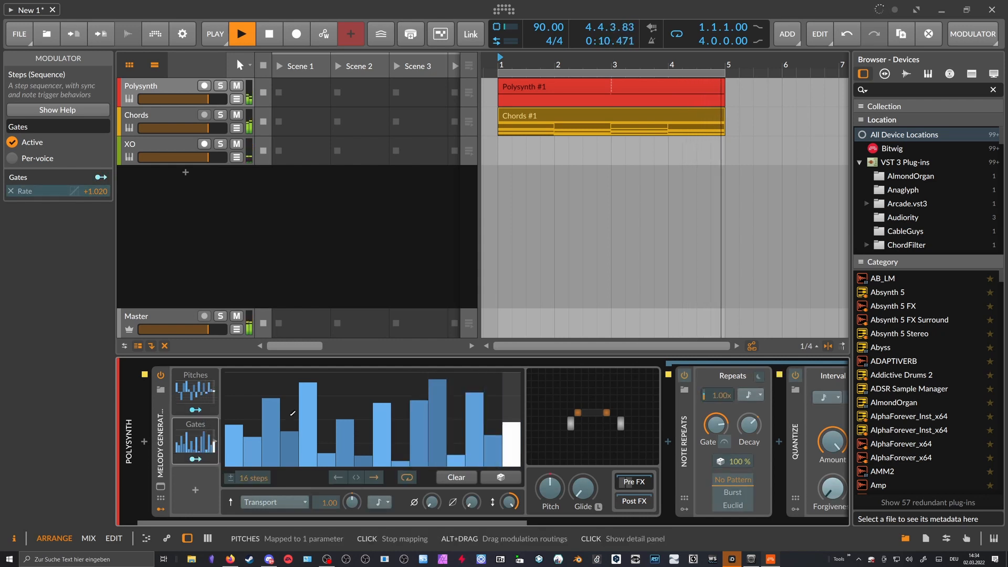
Open the Melody Generator's Note Grid, set the Pitches modulation of Transpose to +7.001, and randomize the Pitches steps
{"action": "left_click", "coordinate": [596, 420]}
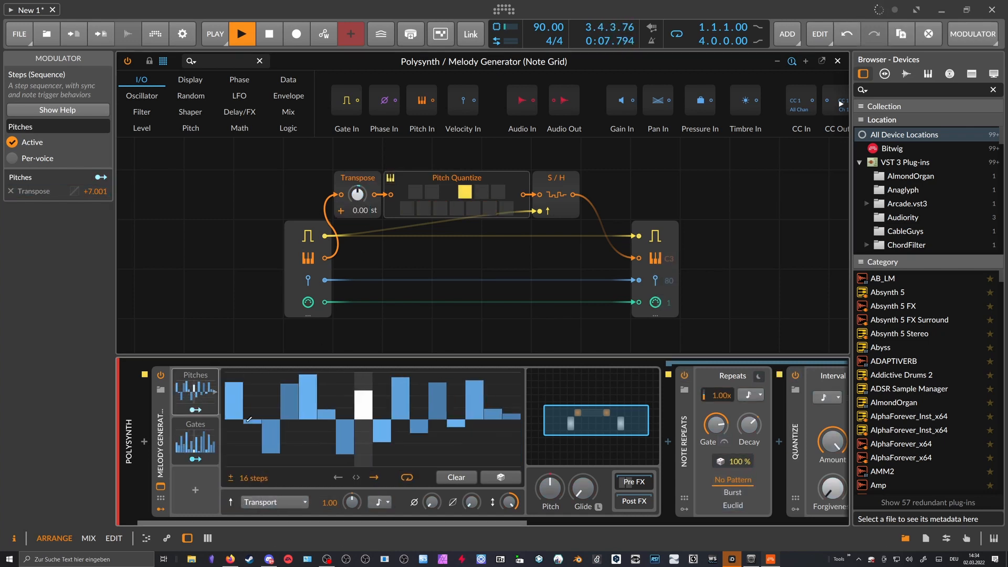
{"action": "left_click", "coordinate": [207, 421]}
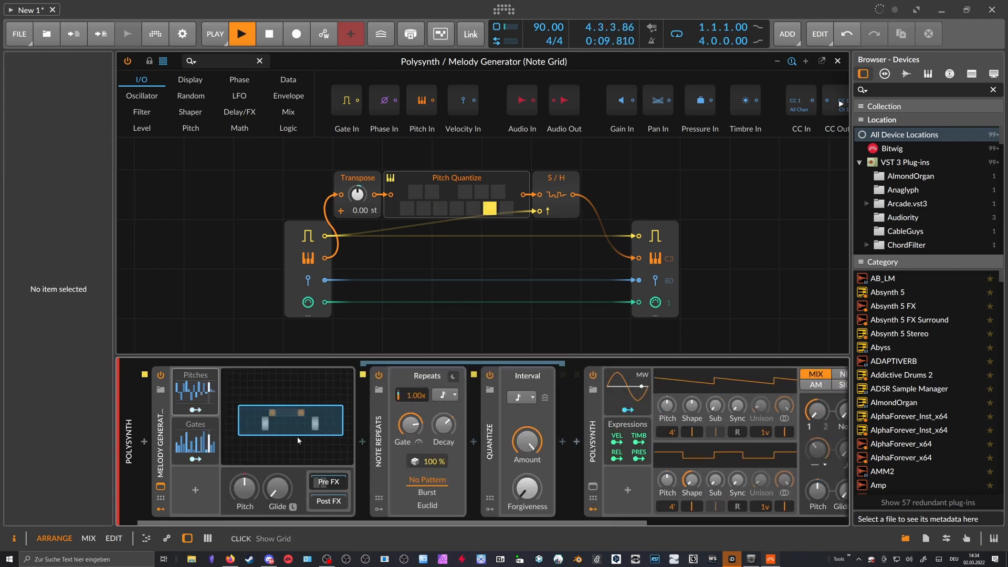
{"action": "left_click", "coordinate": [212, 391]}
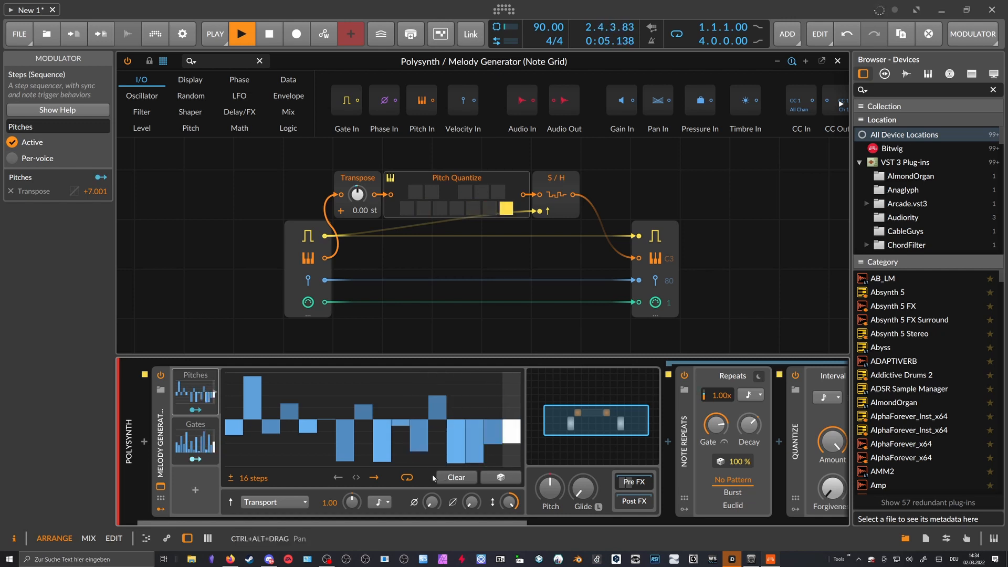
Set the Polysynth's filter envelope release to 32.0 % and decay to 55.1 %, amp envelope attack to 5.36 %, and raise the filter cutoff
{"action": "left_click_drag", "start_coordinate": [453, 523], "coordinate": [775, 517]}
{"action": "left_click_drag", "start_coordinate": [745, 462], "coordinate": [745, 428]}
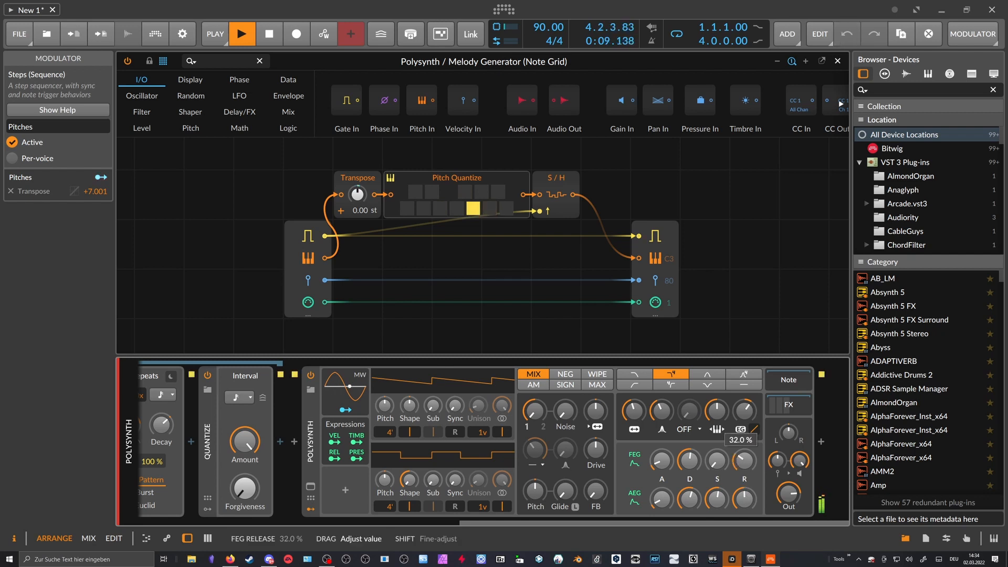
{"action": "left_click_drag", "start_coordinate": [690, 461], "coordinate": [690, 453]}
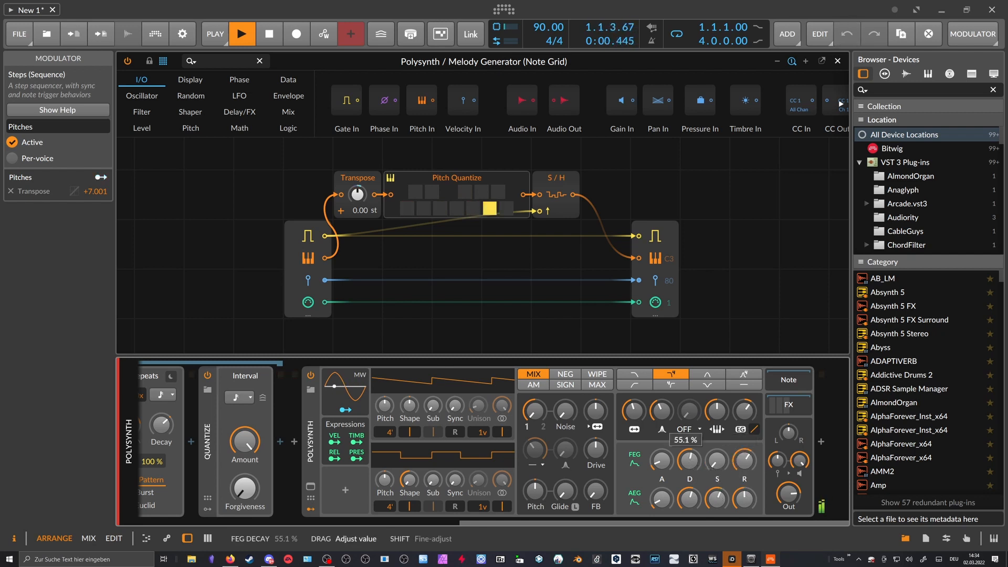
{"action": "left_click_drag", "start_coordinate": [690, 499], "coordinate": [661, 495]}
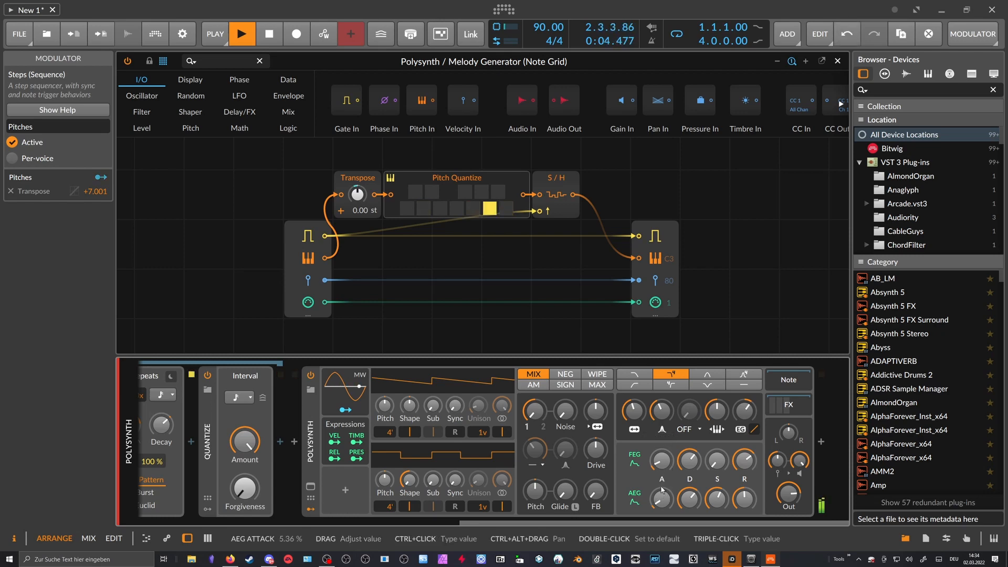
{"action": "left_click_drag", "start_coordinate": [635, 412], "coordinate": [634, 407]}
Reroll the random Pitches step sequence several times to find a different melody
{"action": "left_click_drag", "start_coordinate": [528, 523], "coordinate": [210, 532]}
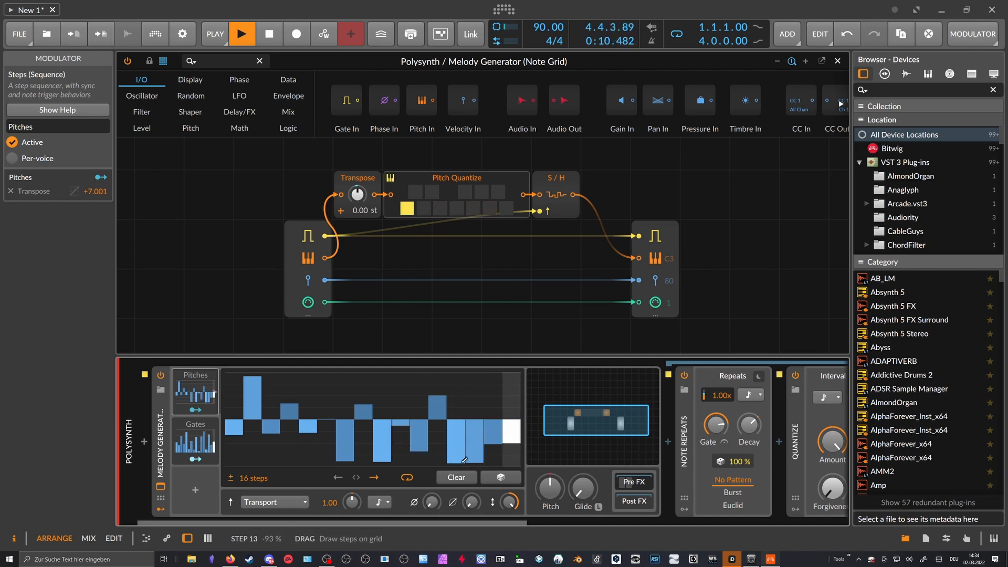
{"action": "left_click", "coordinate": [493, 478]}
{"action": "left_click", "coordinate": [493, 479]}
{"action": "left_click", "coordinate": [493, 479]}
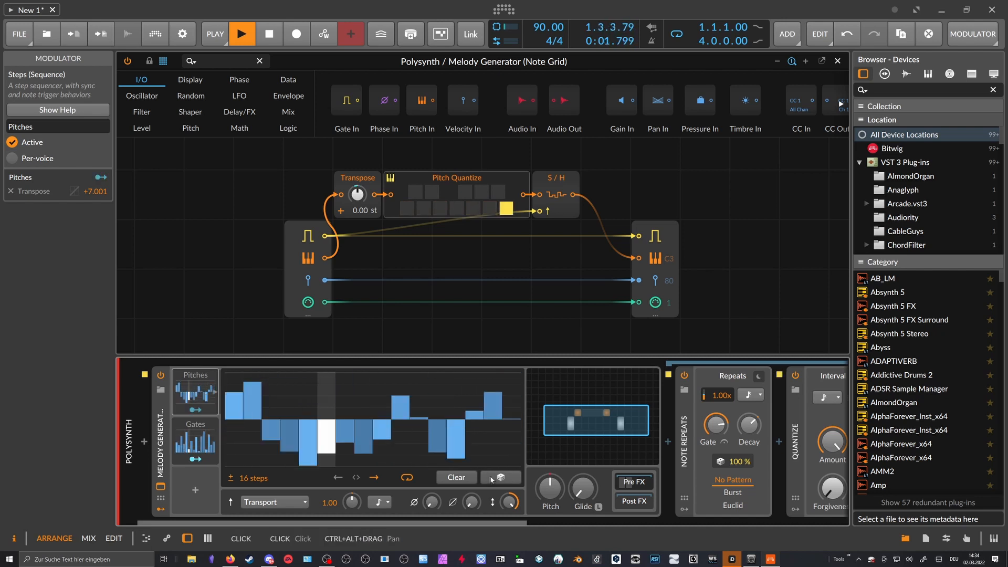
{"action": "left_click", "coordinate": [492, 479]}
{"action": "left_click", "coordinate": [493, 479]}
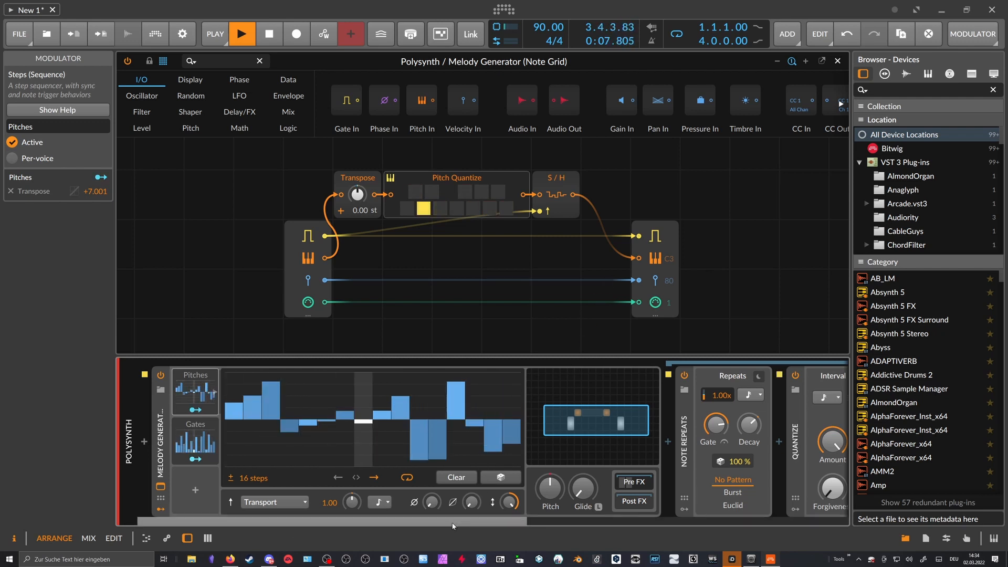
Increase the Gates modulation of the Note Repeats rate to +1.554
{"action": "mouse_move", "coordinate": [452, 524]}
{"action": "left_mouse_down"}
{"action": "mouse_move", "coordinate": [570, 524]}
{"action": "mouse_move", "coordinate": [441, 524]}
{"action": "left_mouse_up"}
{"action": "left_click", "coordinate": [208, 445]}
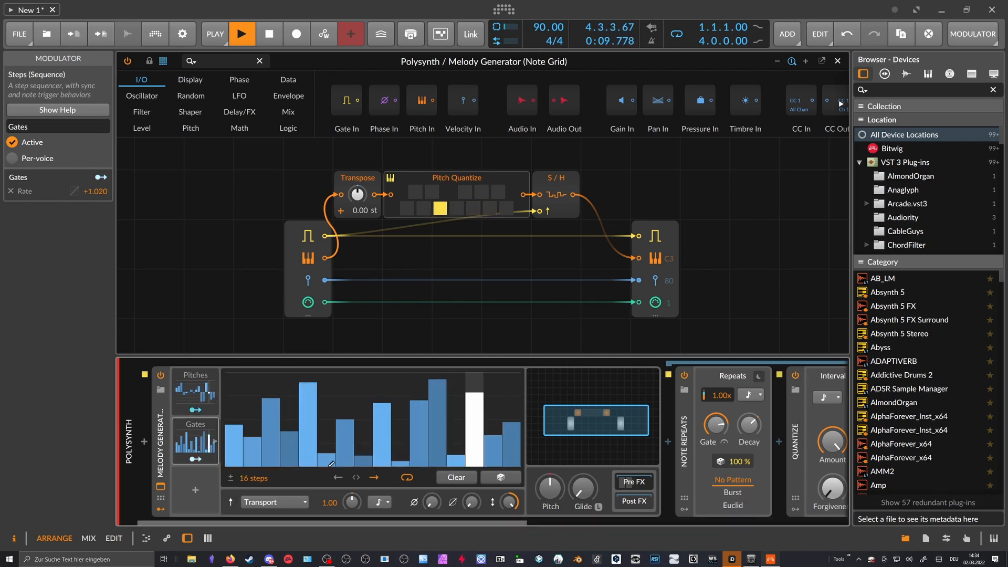
{"action": "left_click", "coordinate": [212, 460]}
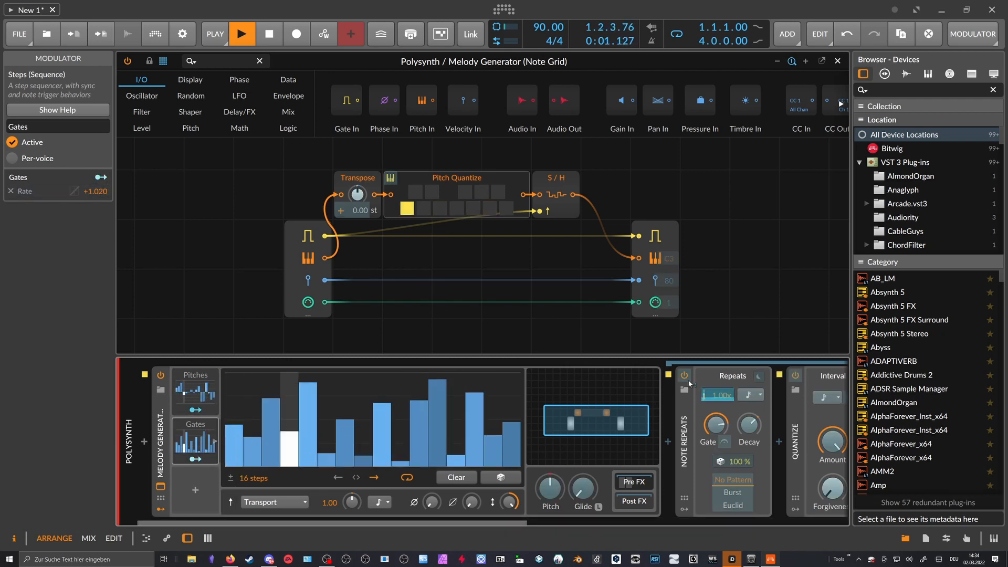
{"action": "left_click_drag", "start_coordinate": [717, 395], "coordinate": [717, 364]}
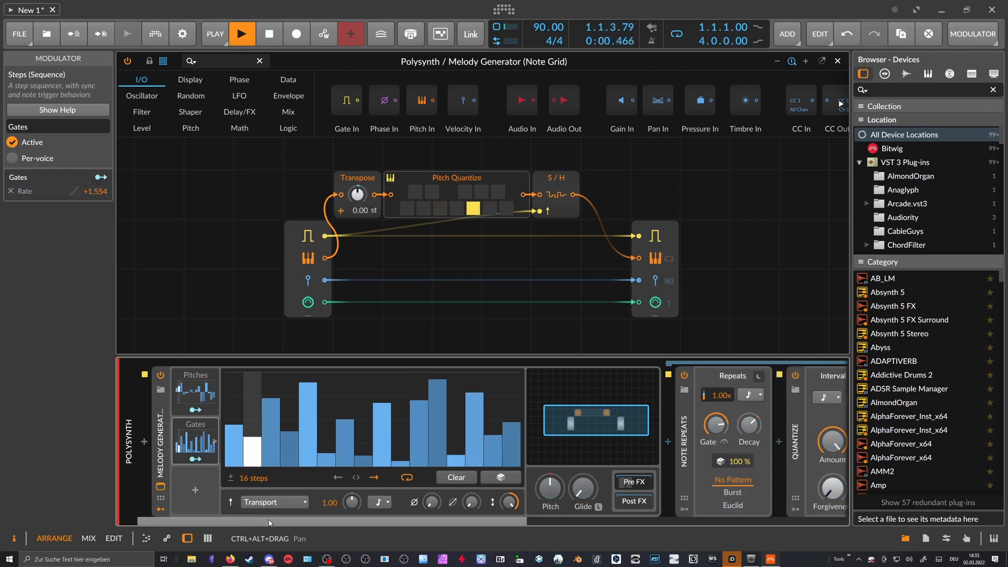
Show the Polysynth's FX chain and raise the Reverb's mix
{"action": "left_click_drag", "start_coordinate": [378, 523], "coordinate": [706, 524]}
{"action": "left_click", "coordinate": [789, 405]}
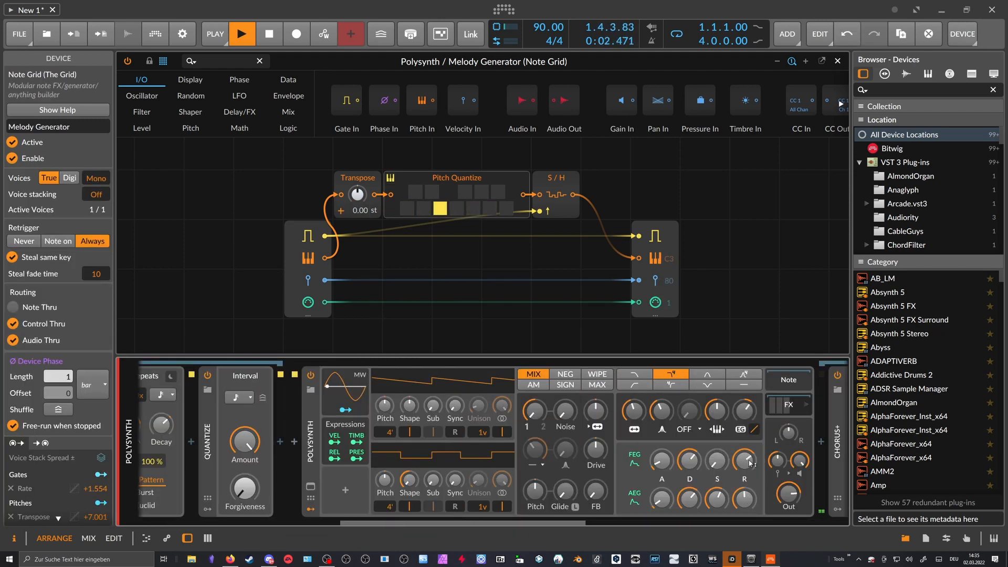
{"action": "left_click", "coordinate": [705, 523]}
{"action": "left_click_drag", "start_coordinate": [710, 522], "coordinate": [780, 488]}
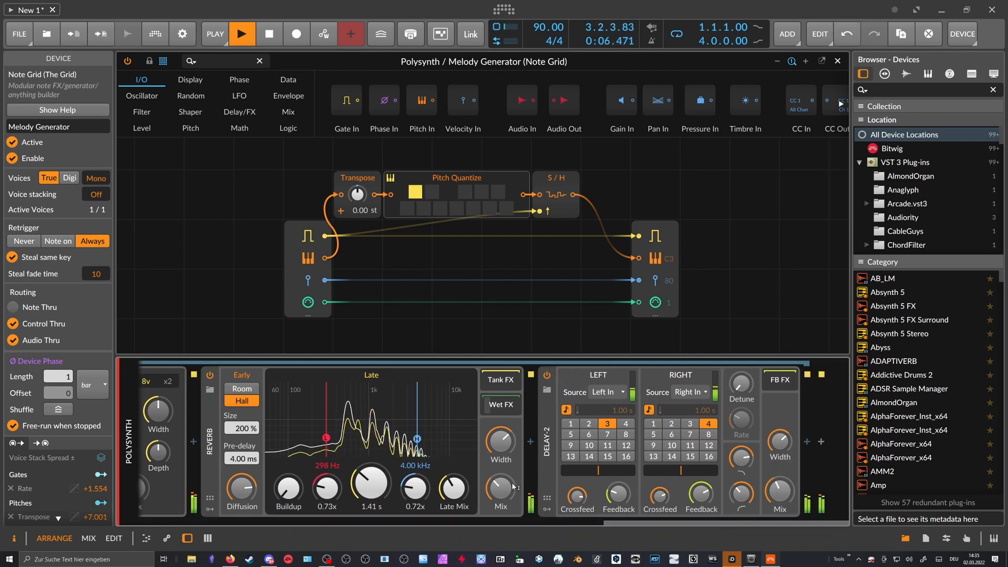
{"action": "left_click_drag", "start_coordinate": [501, 489], "coordinate": [501, 480]}
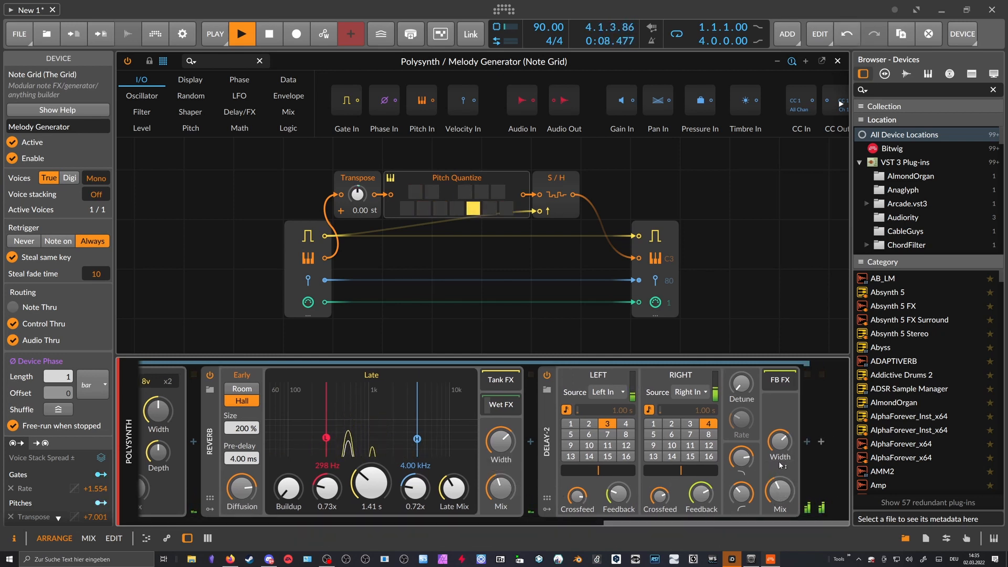
Add a Delay-1 after Delay-2 in the Polysynth's FX chain, lower its mix, and set its feedback to -11.9 dB
{"action": "left_click", "coordinate": [808, 443]}
{"action": "type", "text": "delay"}
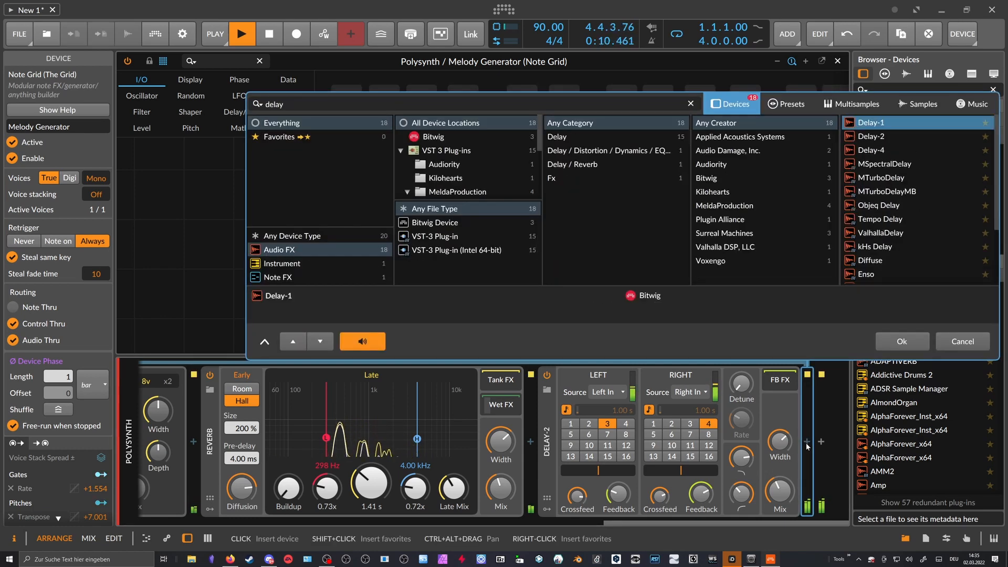
{"action": "key", "text": "Return"}
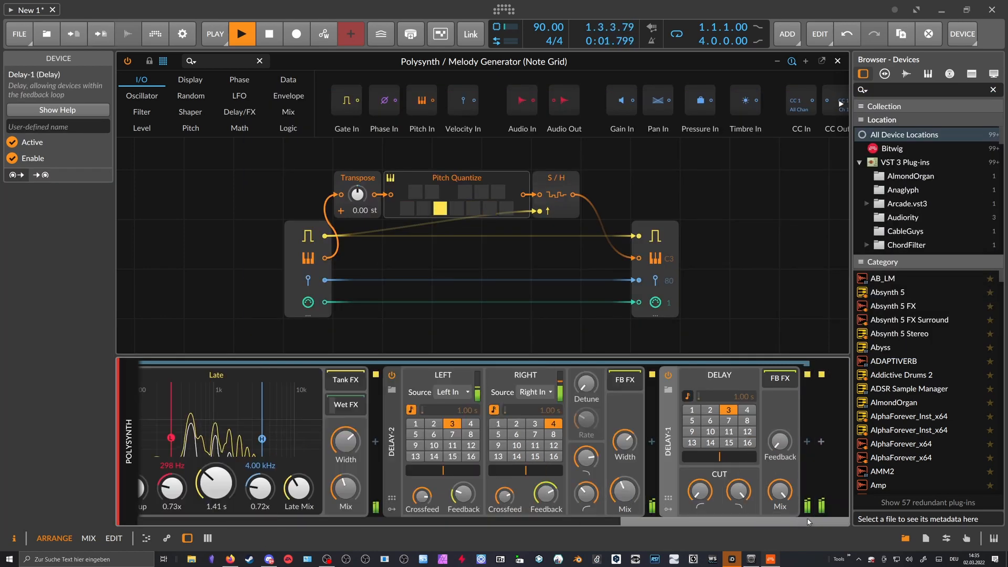
{"action": "mouse_move", "coordinate": [768, 490]}
{"action": "left_mouse_down"}
{"action": "mouse_move", "coordinate": [767, 504]}
{"action": "mouse_move", "coordinate": [780, 494]}
{"action": "left_mouse_up"}
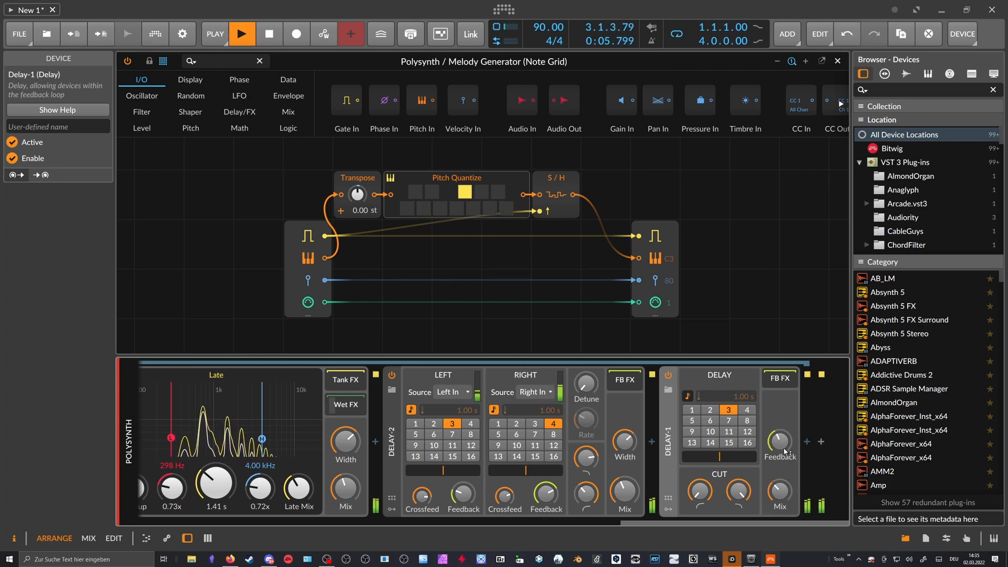
{"action": "left_click_drag", "start_coordinate": [780, 442], "coordinate": [780, 430]}
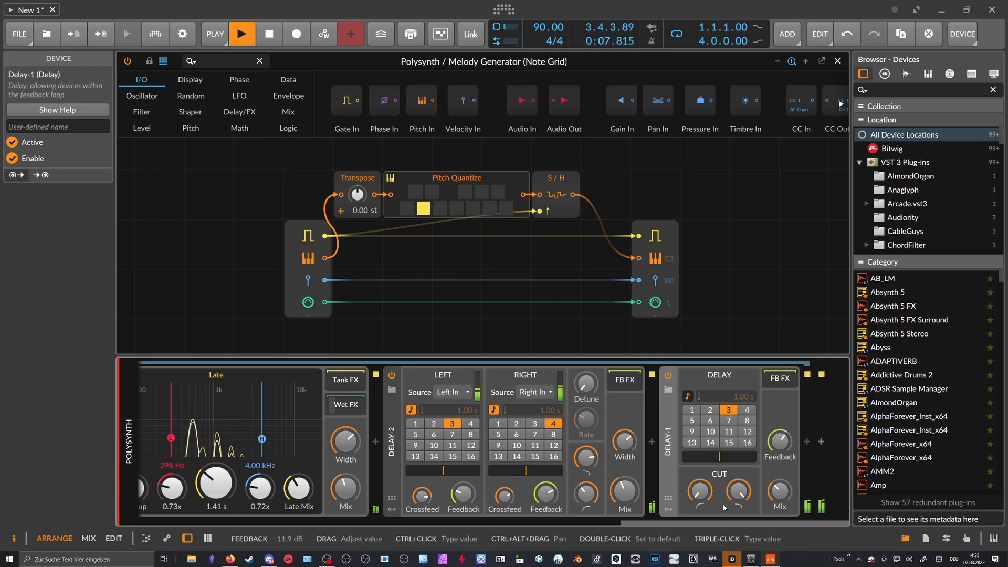
Raise the Polysynth's filter cutoff slightly and set its filter envelope depth to +31.82 st
{"action": "left_click_drag", "start_coordinate": [696, 523], "coordinate": [457, 531]}
{"action": "left_click_drag", "start_coordinate": [491, 419], "coordinate": [491, 414]}
{"action": "left_click_drag", "start_coordinate": [602, 418], "coordinate": [603, 413]}
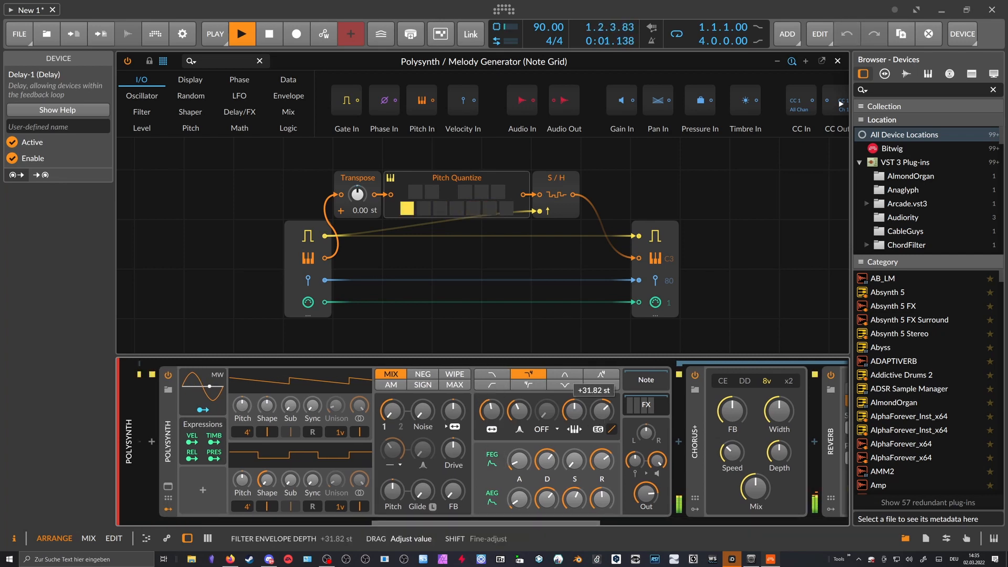
Generate a new random Pitches sequence in the Melody Generator and hide its Pre FX chain
{"action": "left_click_drag", "start_coordinate": [543, 523], "coordinate": [309, 524]}
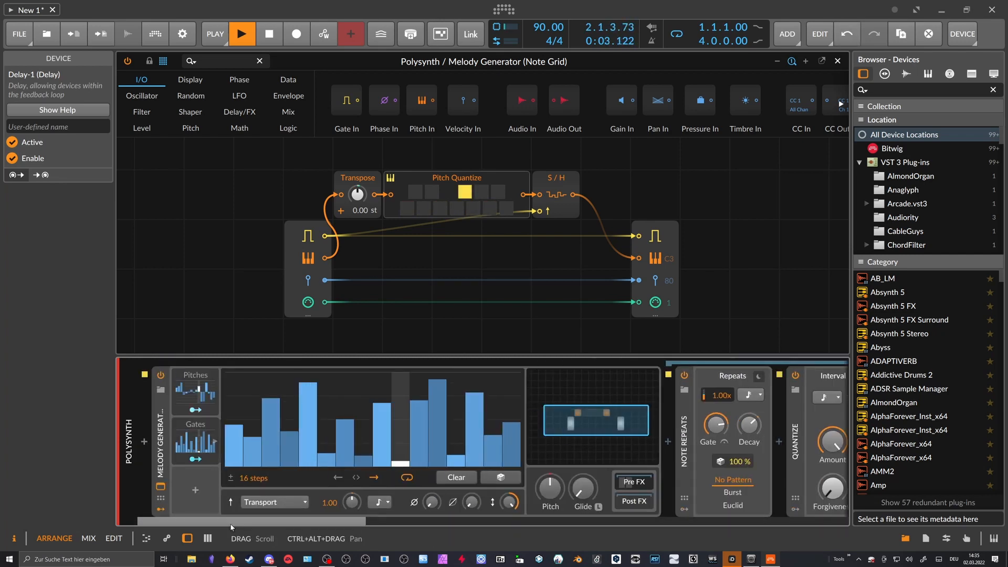
{"action": "left_click", "coordinate": [204, 398]}
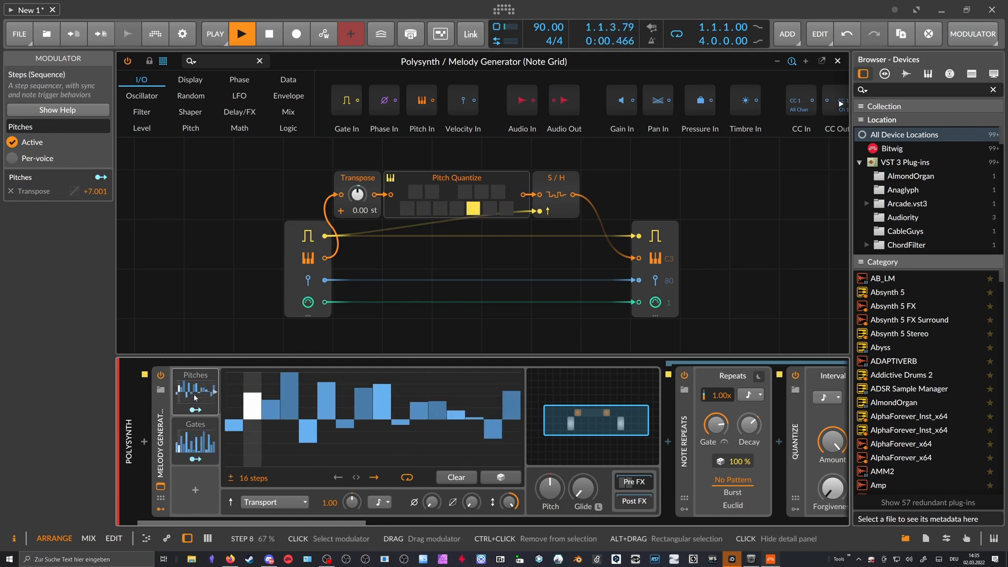
{"action": "key", "text": "Delete"}
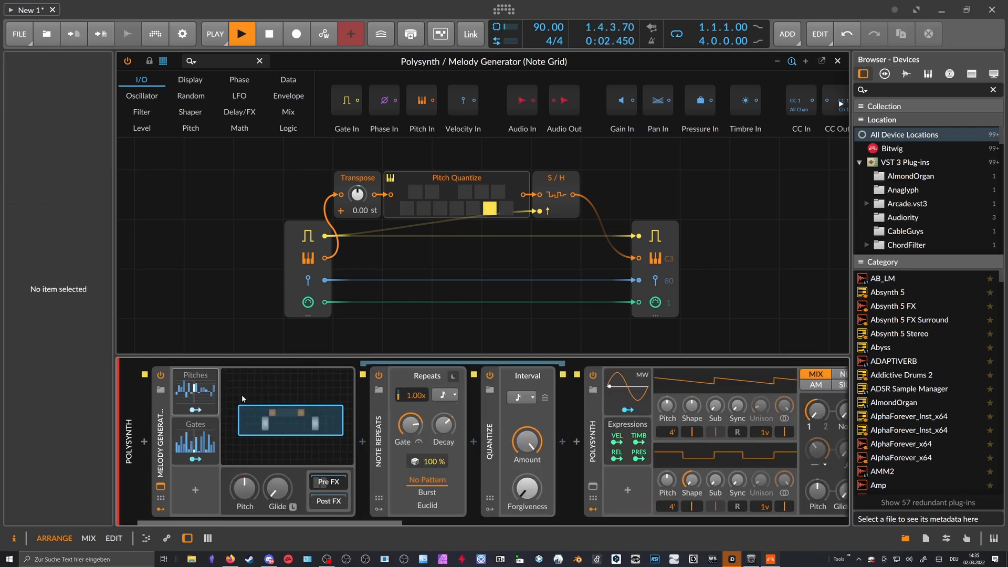
{"action": "left_click", "coordinate": [201, 391]}
{"action": "left_click", "coordinate": [201, 392]}
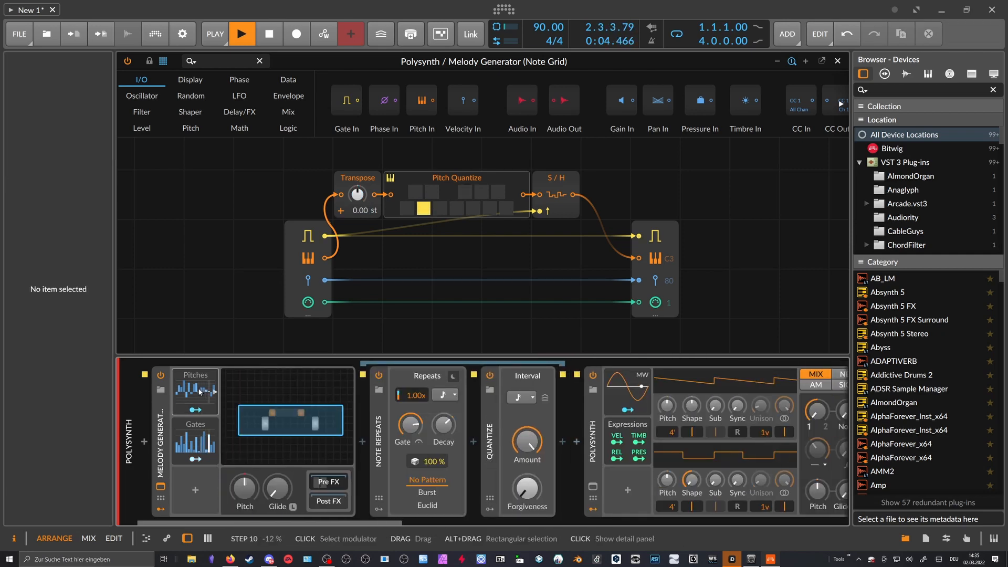
{"action": "left_click", "coordinate": [200, 391]}
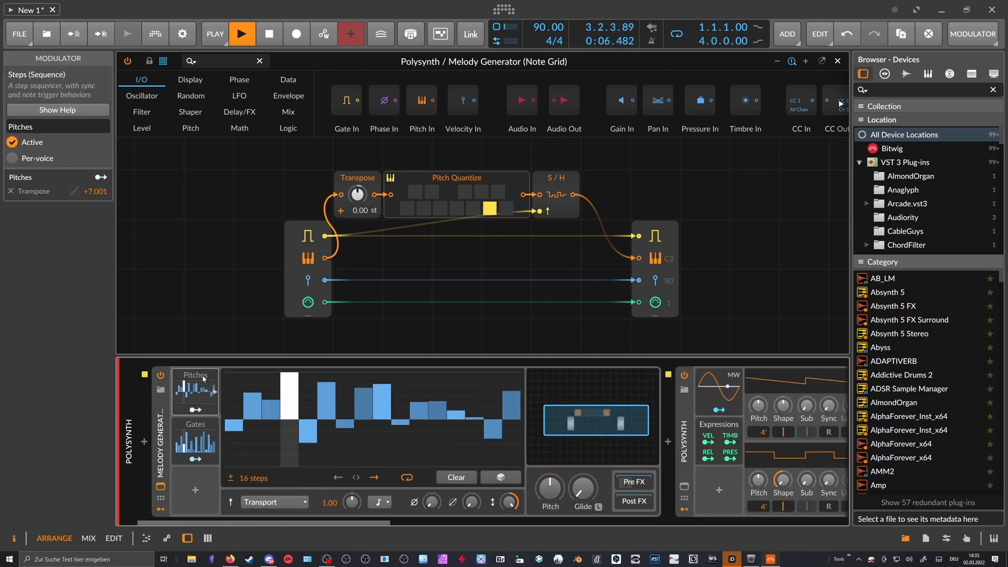
Close the Melody Generator's Note Grid editor, view its Pitches step sequence, and collapse the sequence again
{"action": "left_click", "coordinate": [606, 257]}
{"action": "left_click", "coordinate": [838, 61]}
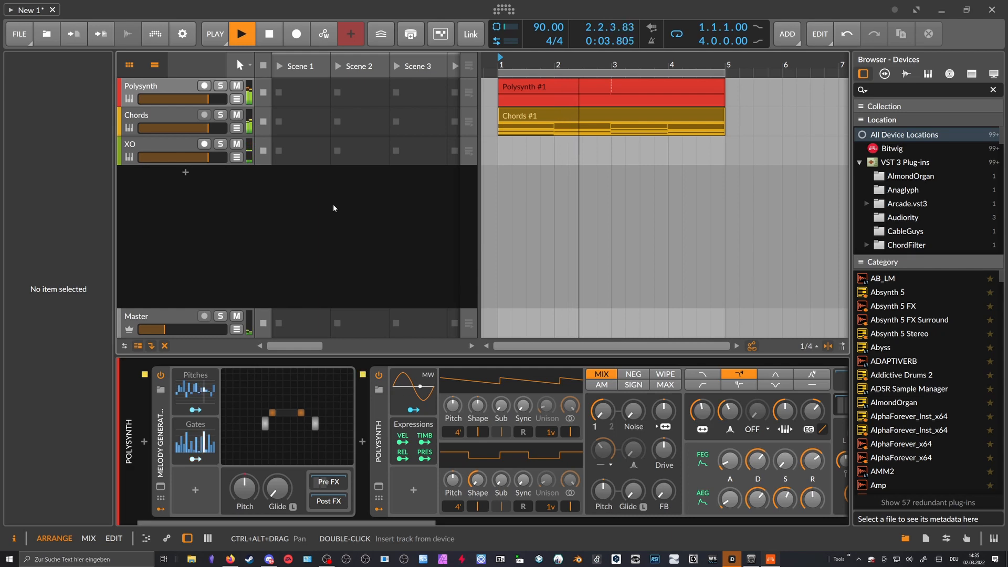
{"action": "left_click", "coordinate": [207, 393]}
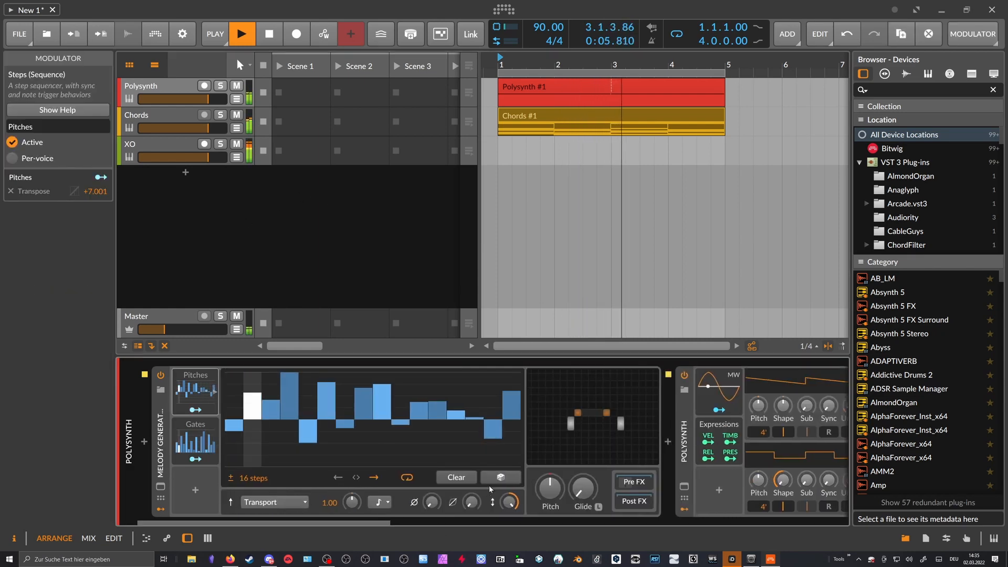
{"action": "left_click", "coordinate": [205, 394]}
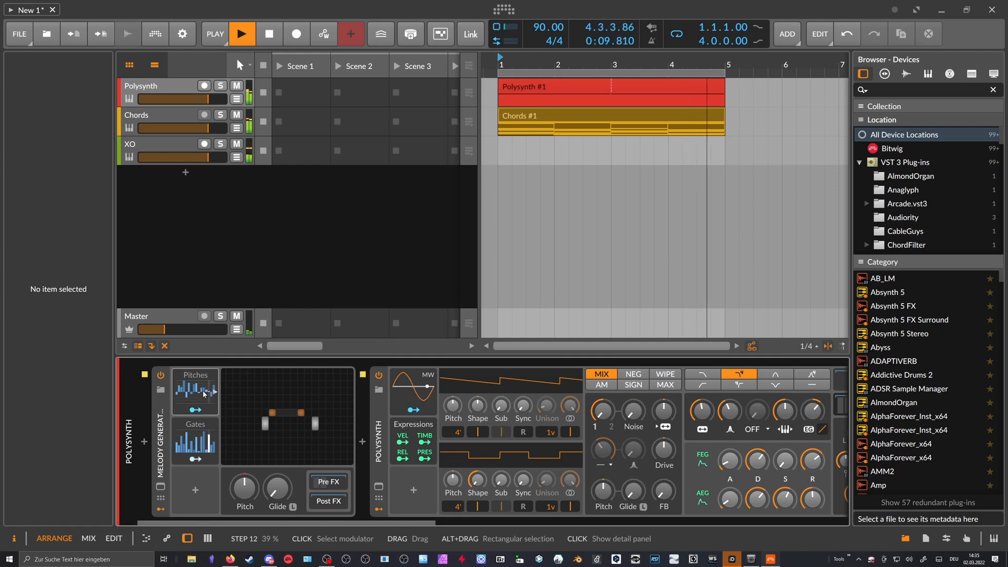
{"action": "left_click", "coordinate": [204, 394]}
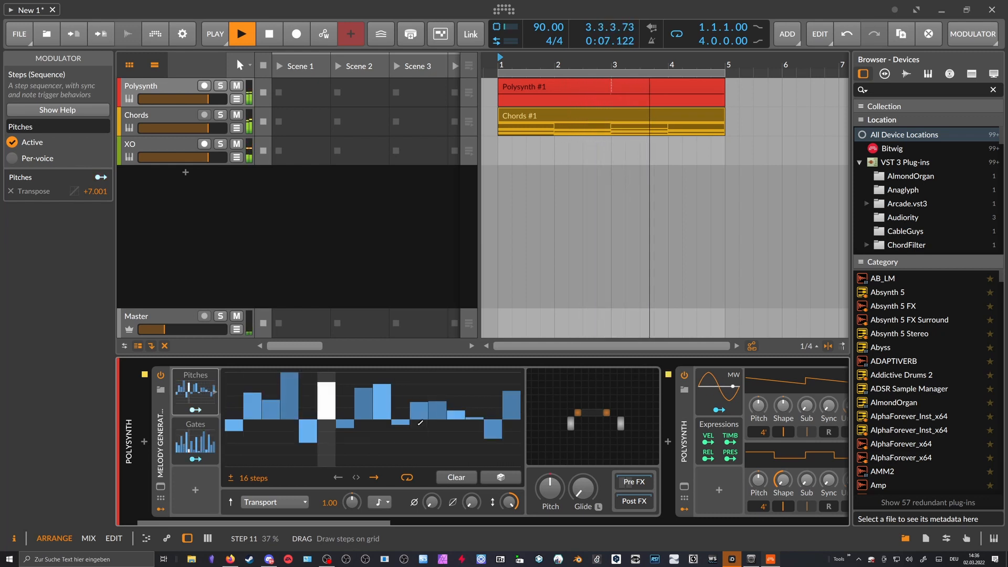
{"action": "left_click", "coordinate": [200, 385]}
Inspect the Melody Generator's settings and the Polysynth track's device chain, and select the Chords track to show its devices
{"action": "left_click", "coordinate": [160, 436]}
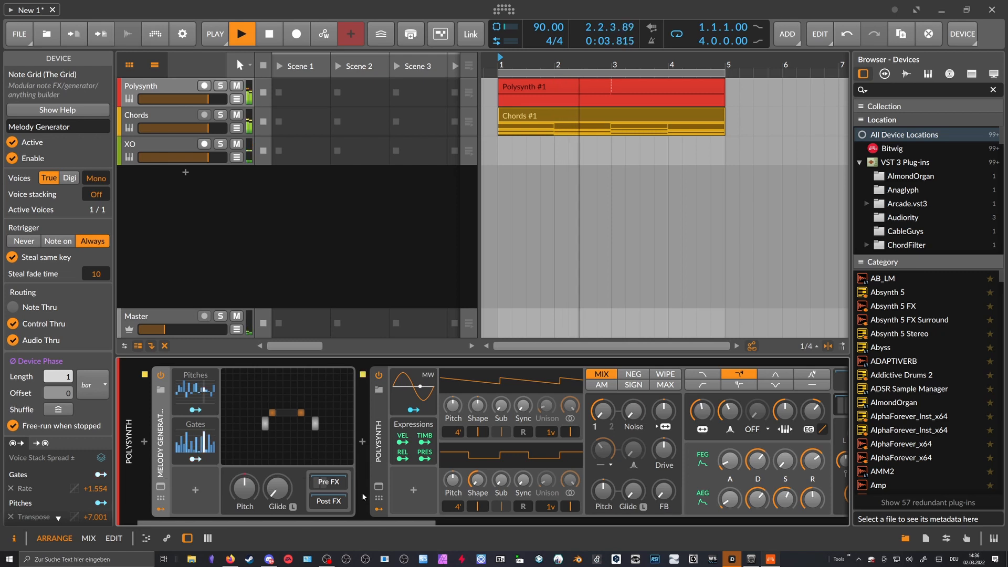
{"action": "left_click_drag", "start_coordinate": [355, 523], "coordinate": [380, 525]}
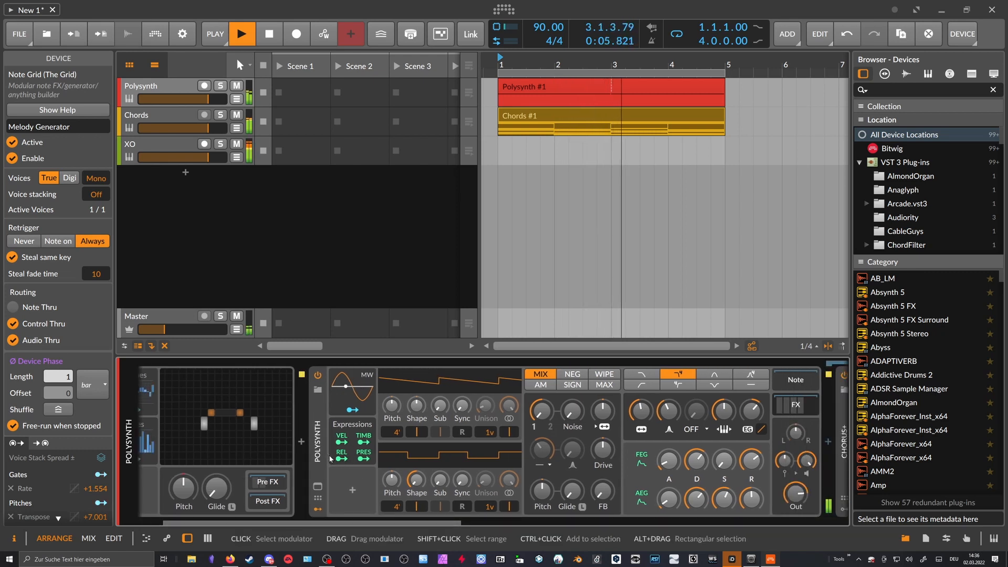
{"action": "left_click_drag", "start_coordinate": [299, 524], "coordinate": [275, 525]}
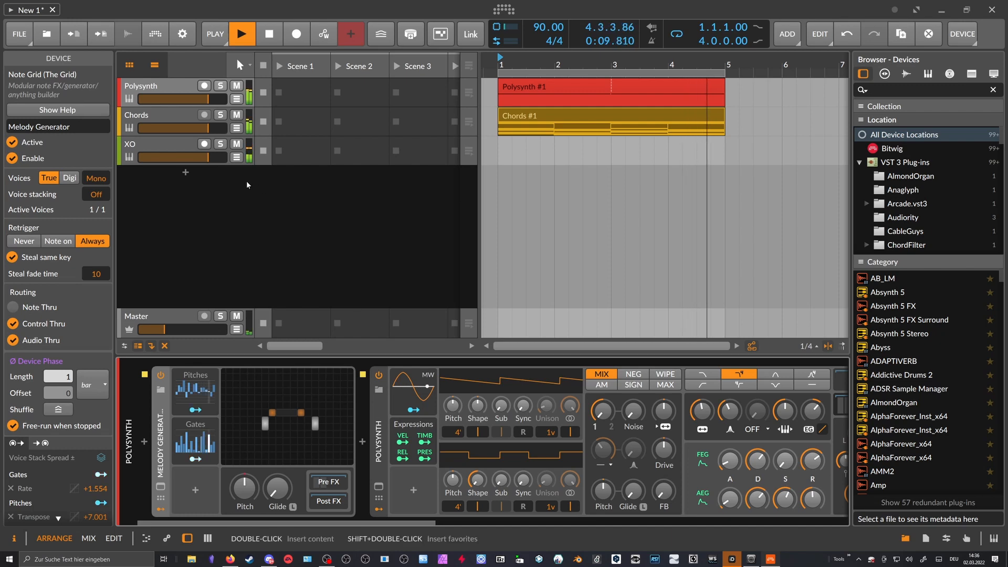
{"action": "left_click", "coordinate": [170, 115]}
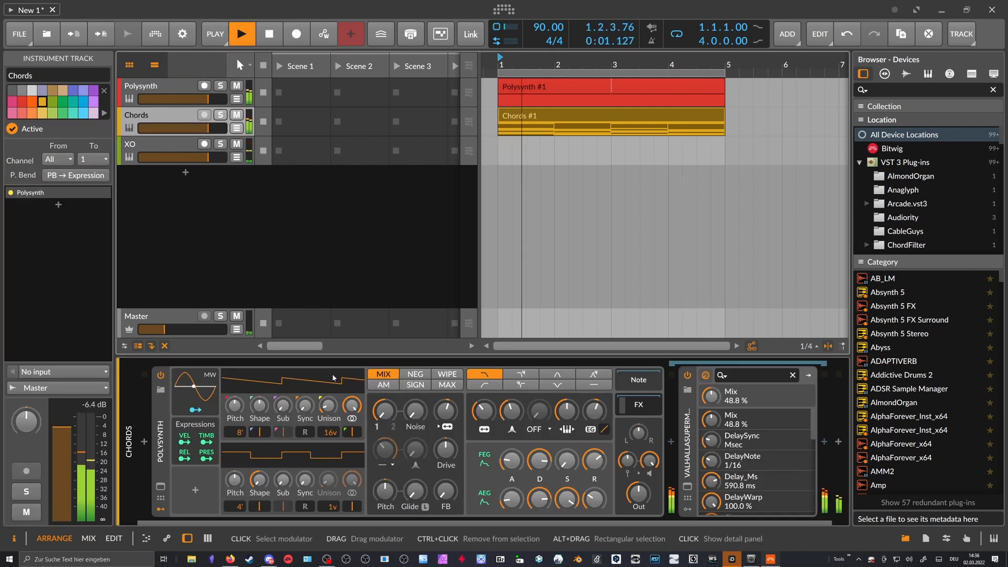